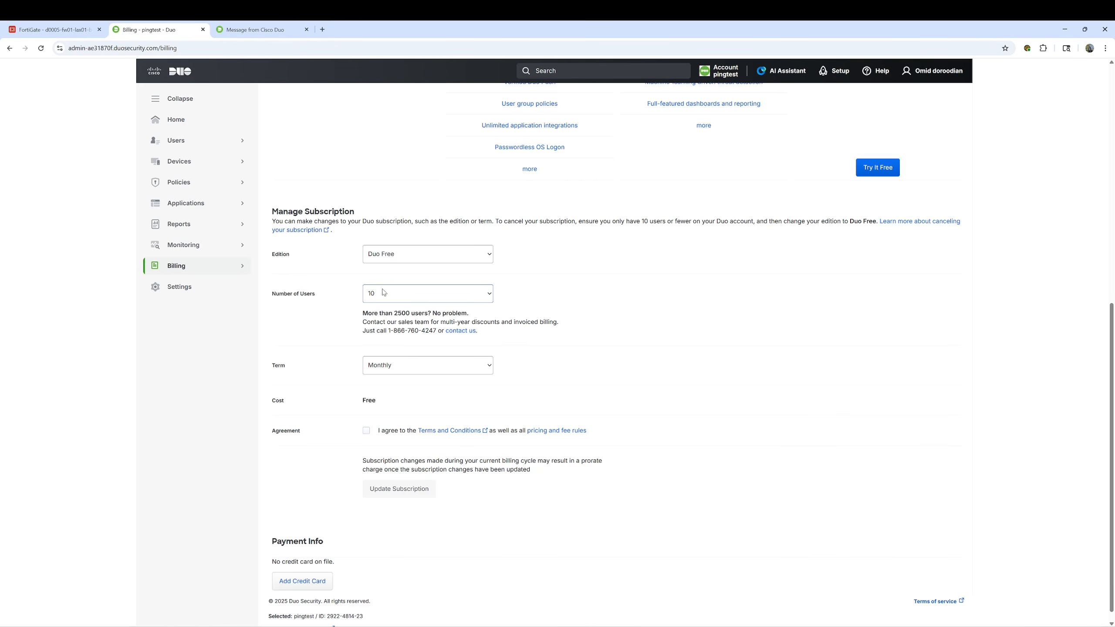
Go to Users > External Directories and confirm no directories are listed yet
click(184, 141)
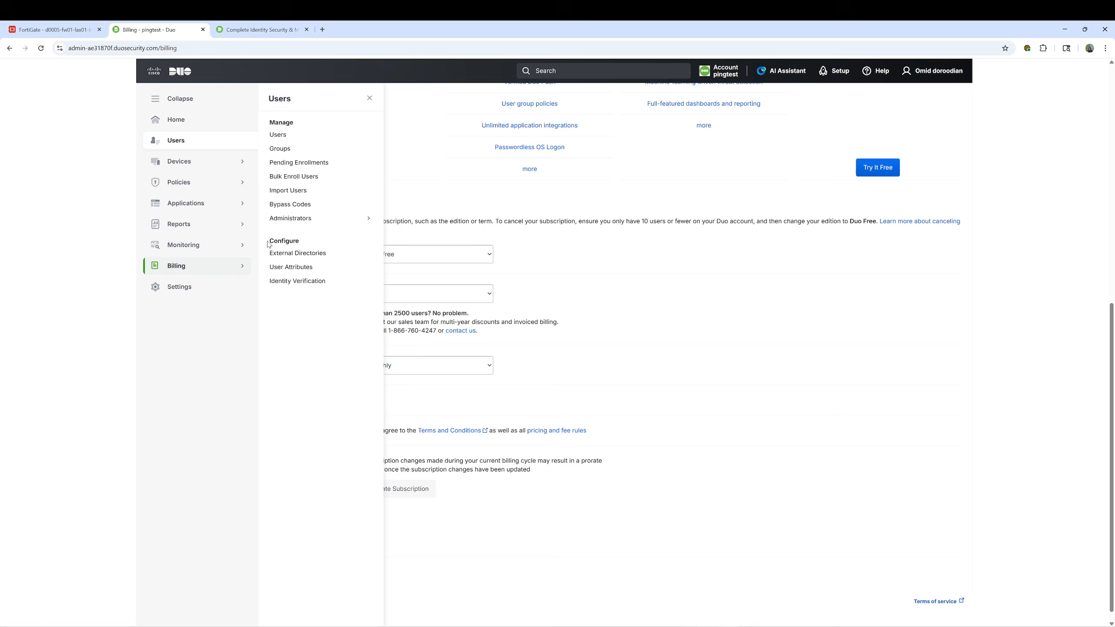
click(317, 254)
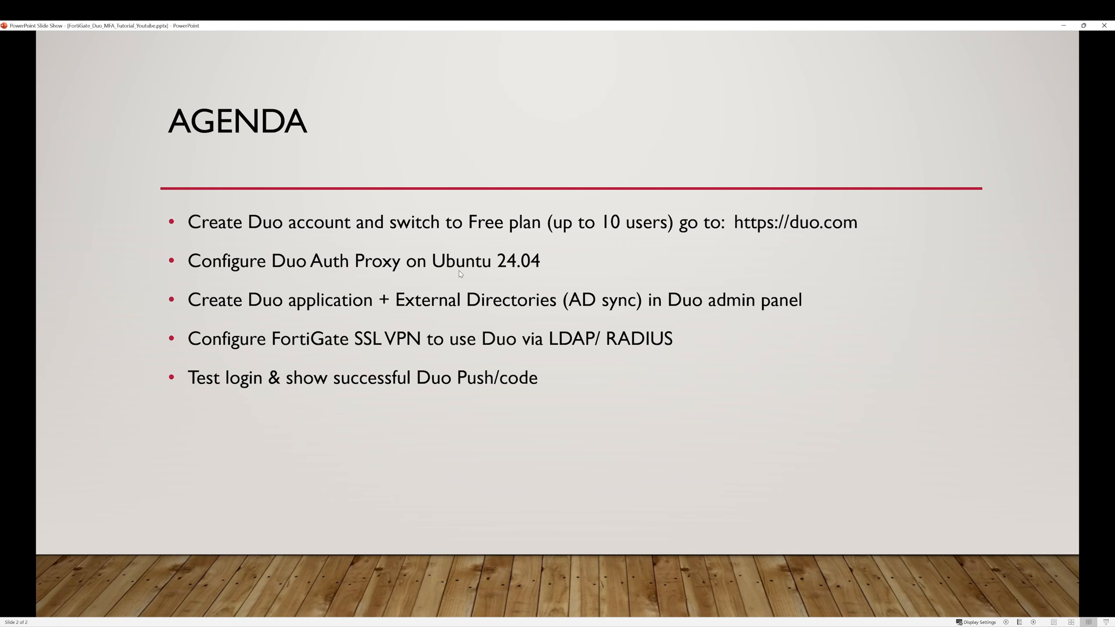
In the PuTTY shell, open /opt/duoauthproxy/conf/authproxy.cfg.org in vi
mouse_move(612, 619)
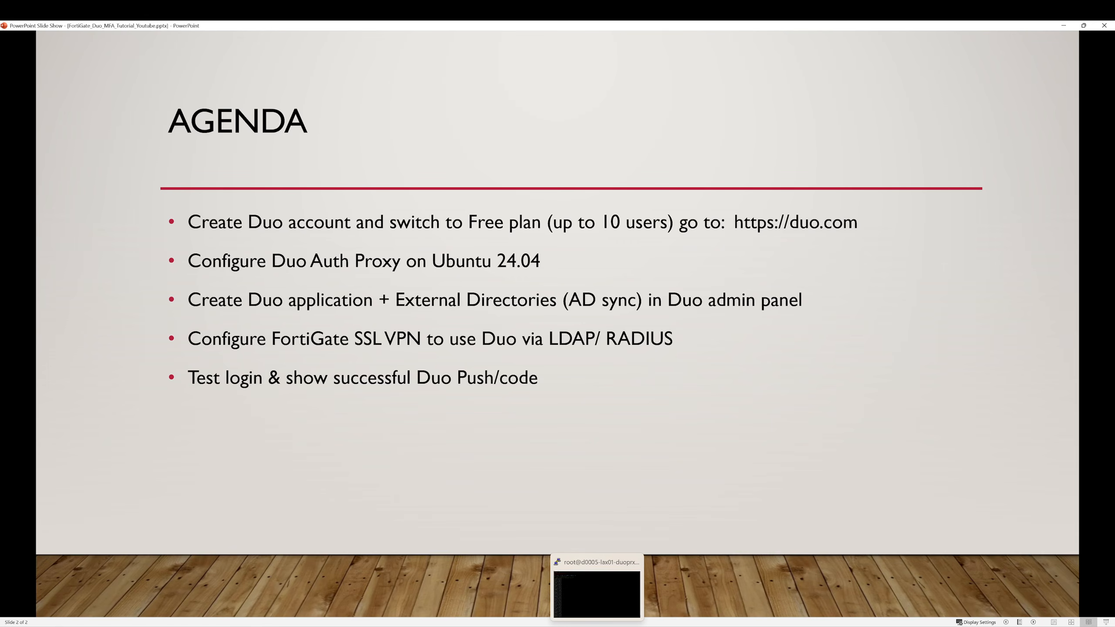
click(597, 587)
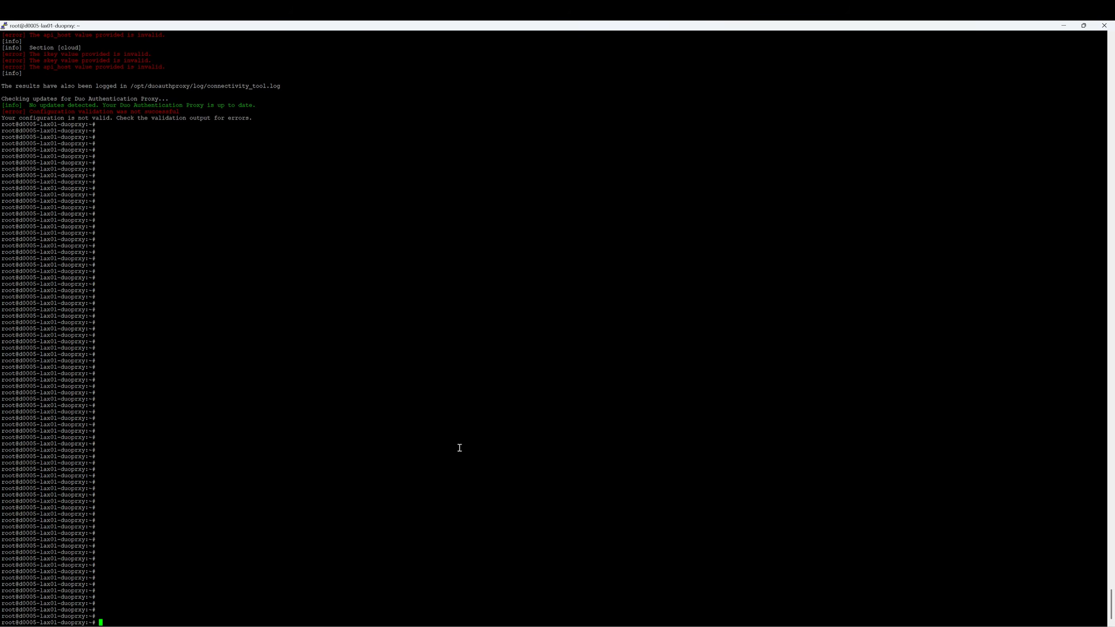
key(Return)
key(Return)
key(Return)
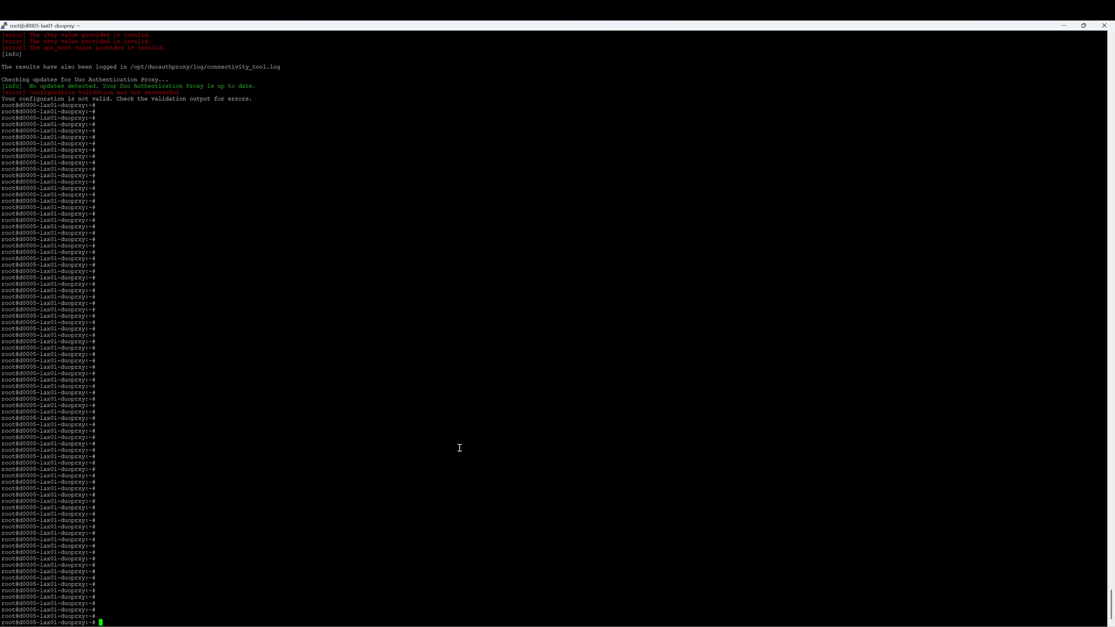
text(vi /opt/du)
key(Tab)
text(c)
key(Tab)
text(a)
key(Tab)
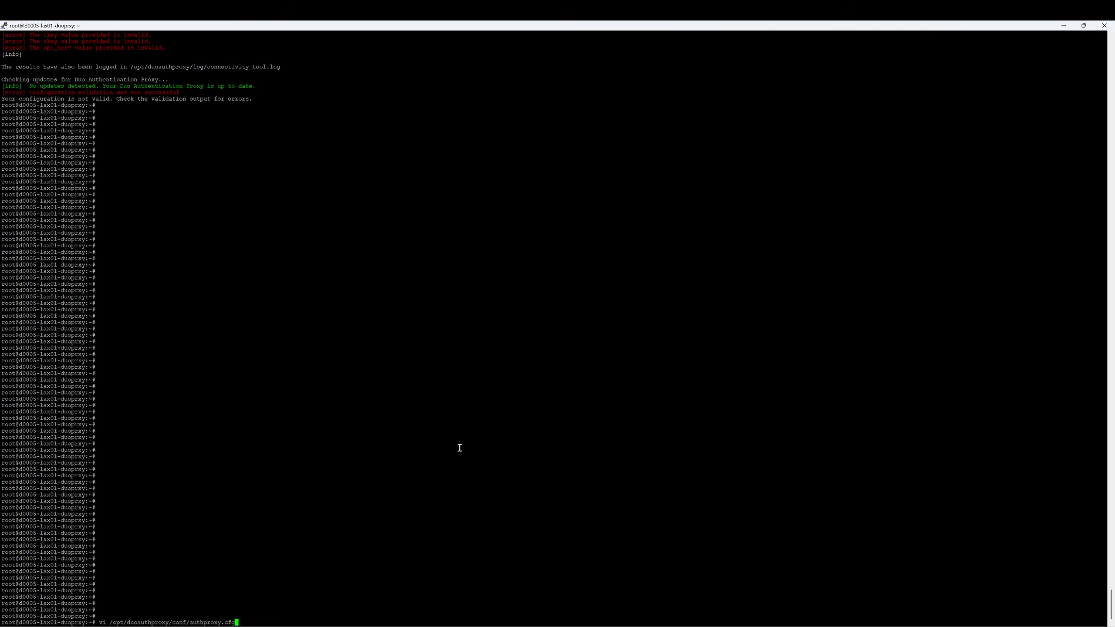
text(.o)
key(Tab)
key(Return)
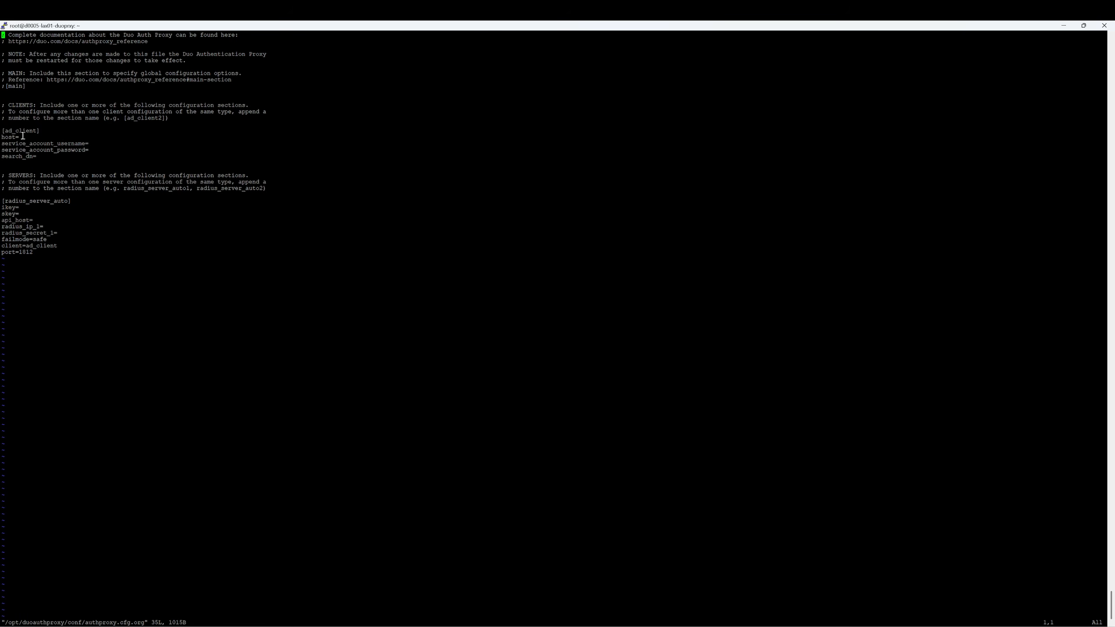
Review the ad_client host line and radius_server_auto section, then quit vi without saving
drag(26, 137, 2, 136)
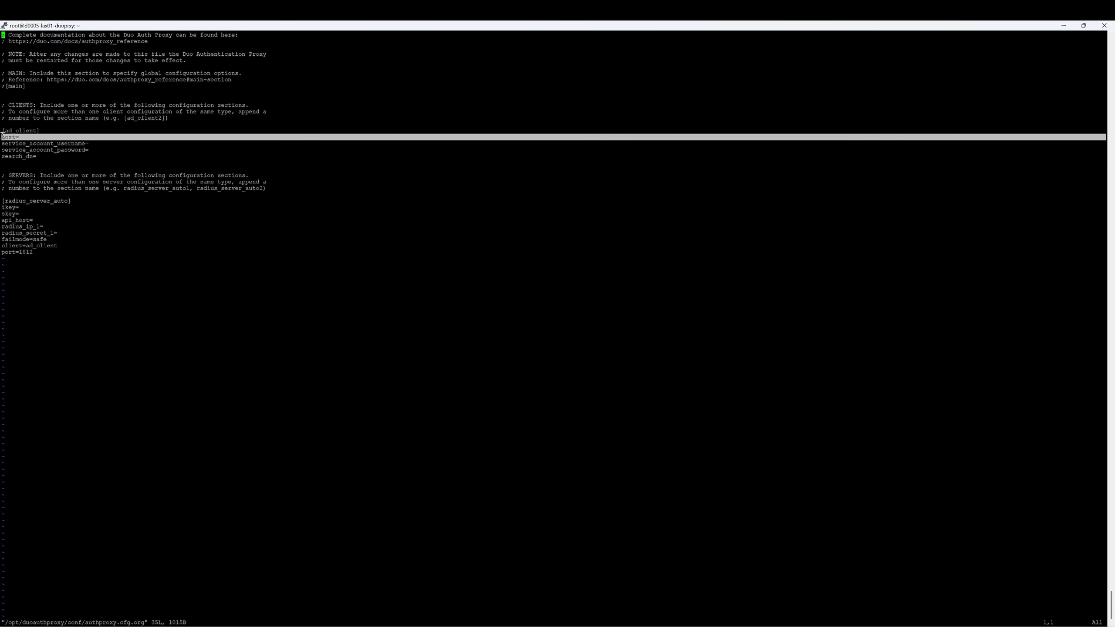
click(93, 143)
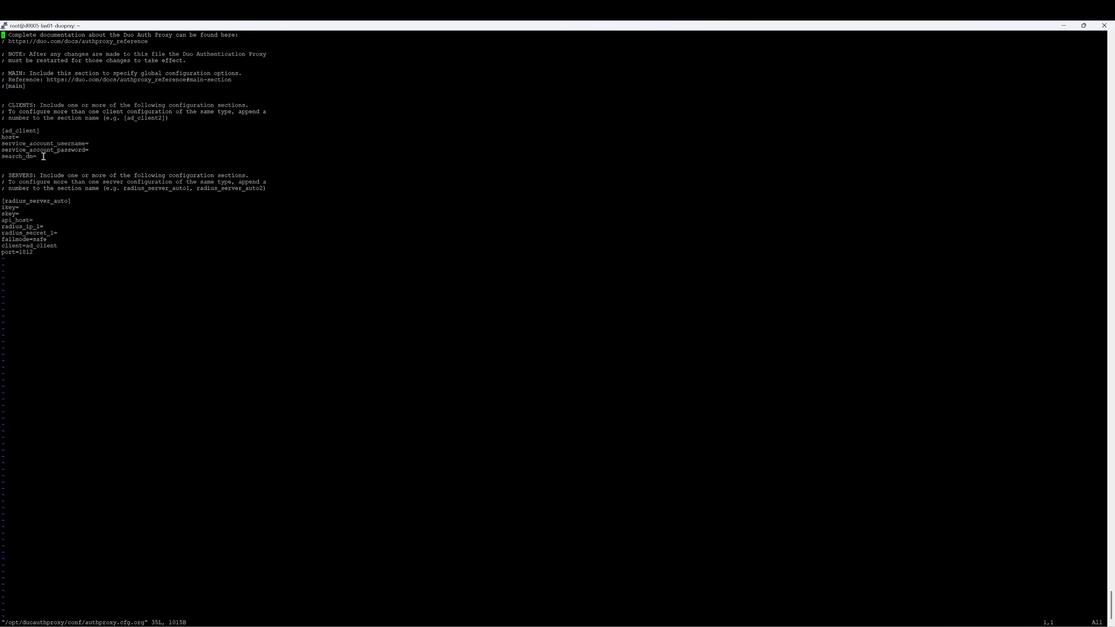
drag(2, 201, 61, 253)
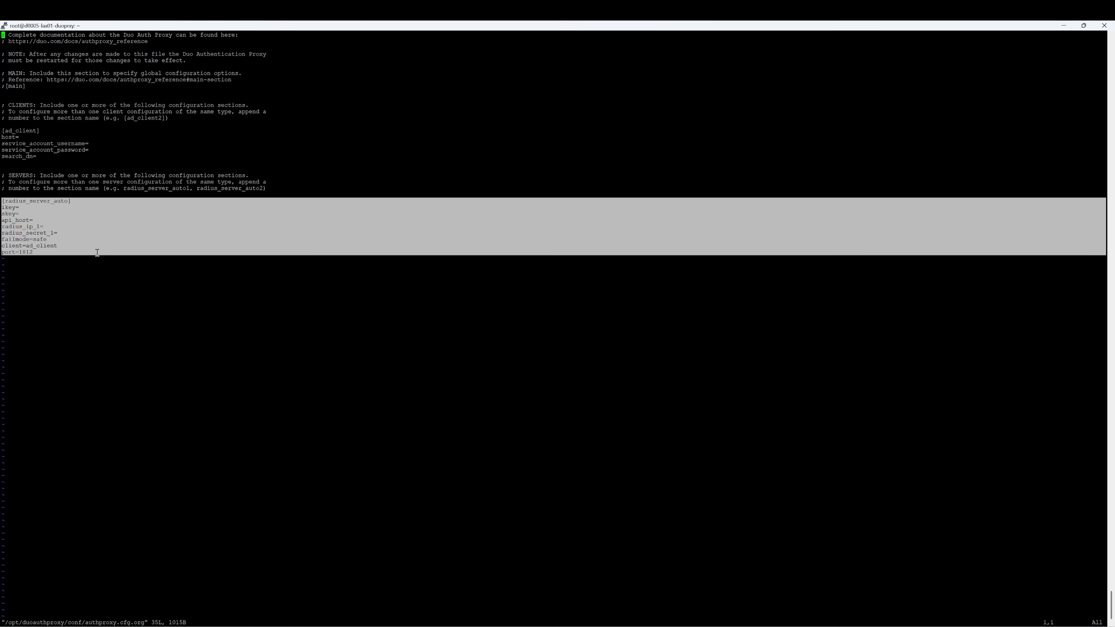
click(185, 351)
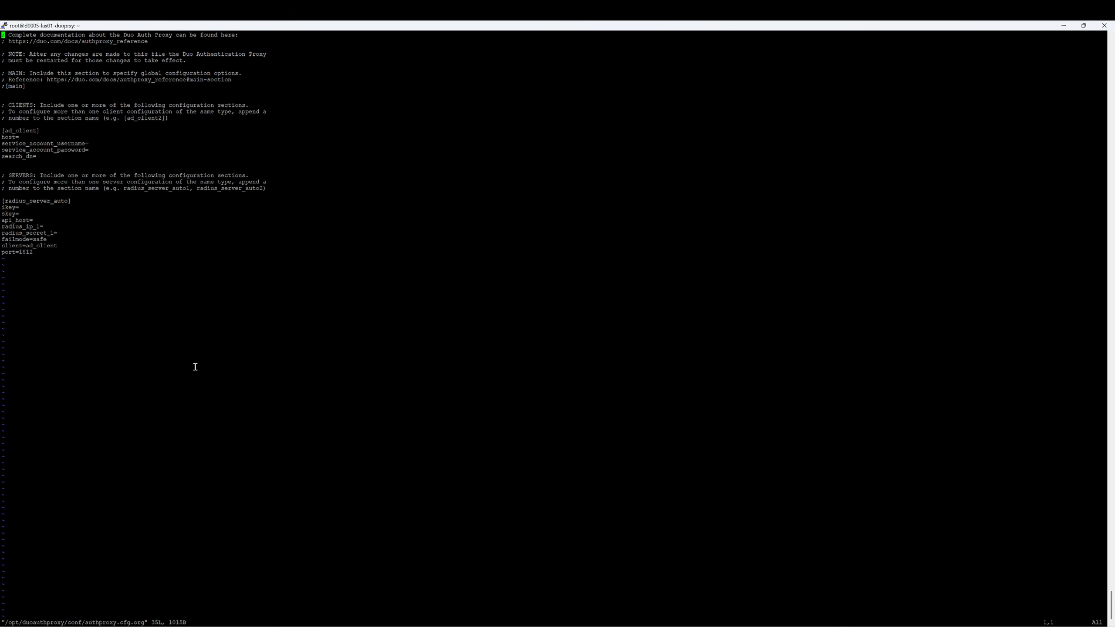
text(:q!)
key(Return)
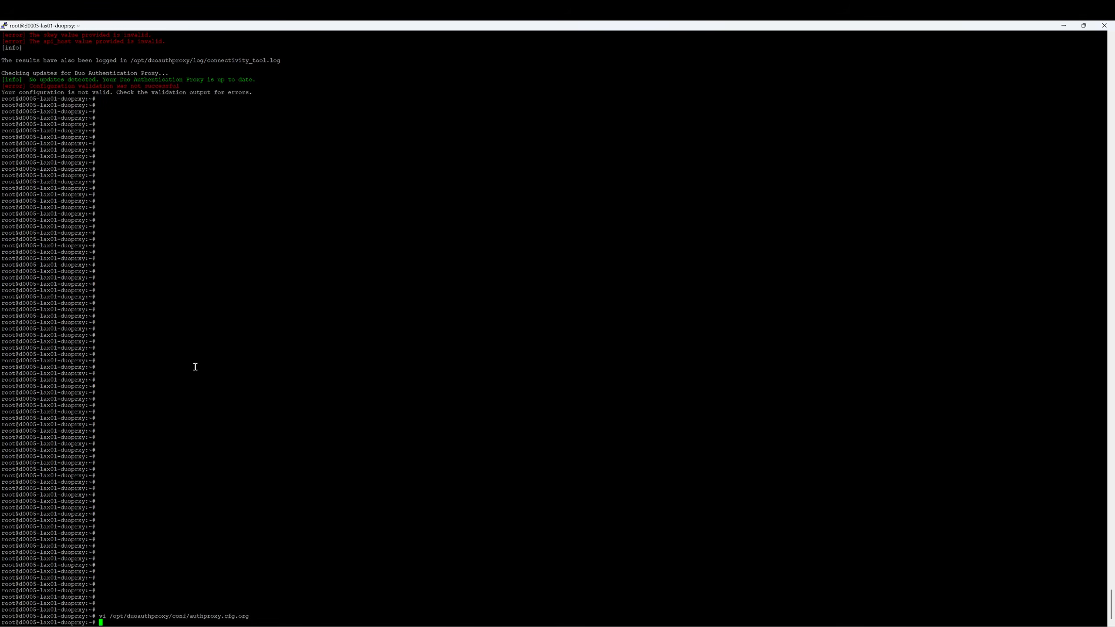
Open the live authproxy.cfg in vi and review its ldap_server_auto section
key(Up)
key(BackSpace)
key(BackSpace)
key(BackSpace)
key(BackSpace)
key(BackSpace)
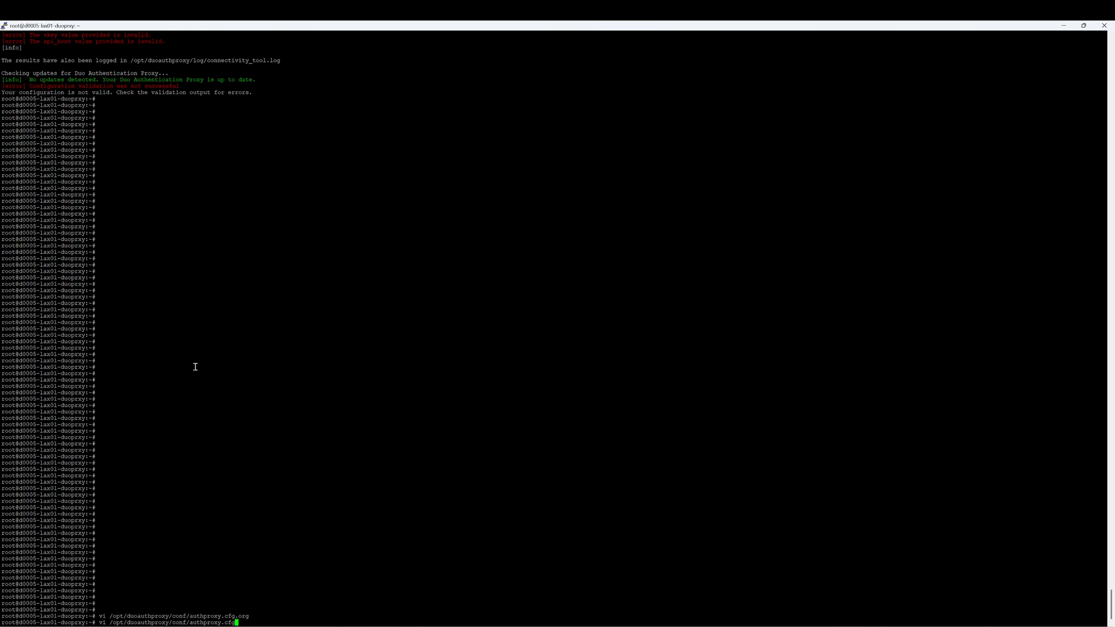
key(Return)
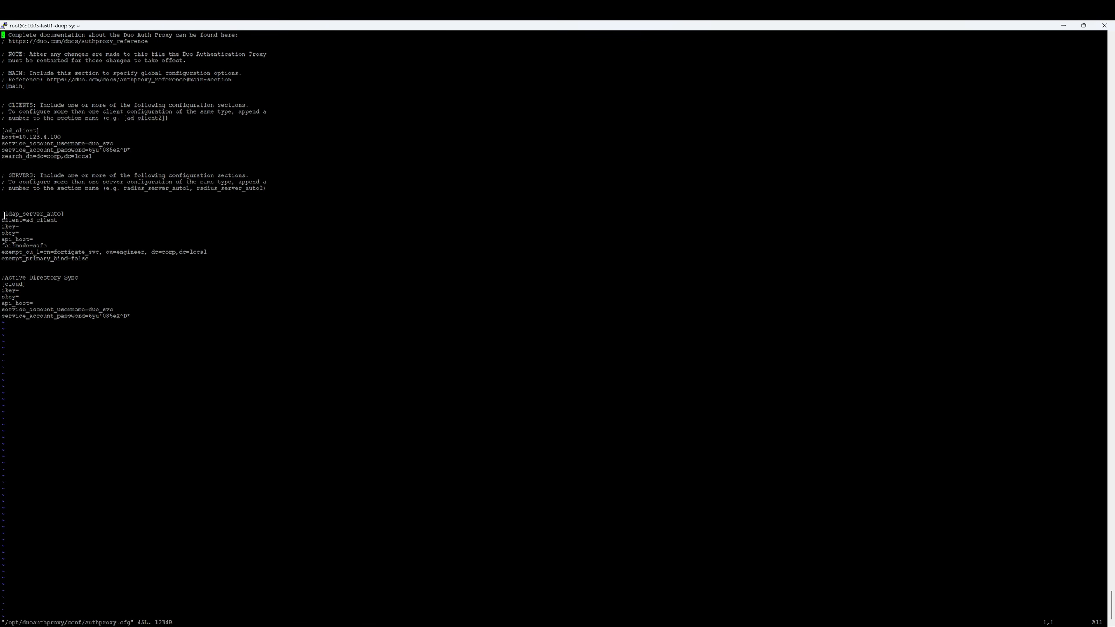
drag(4, 215, 89, 258)
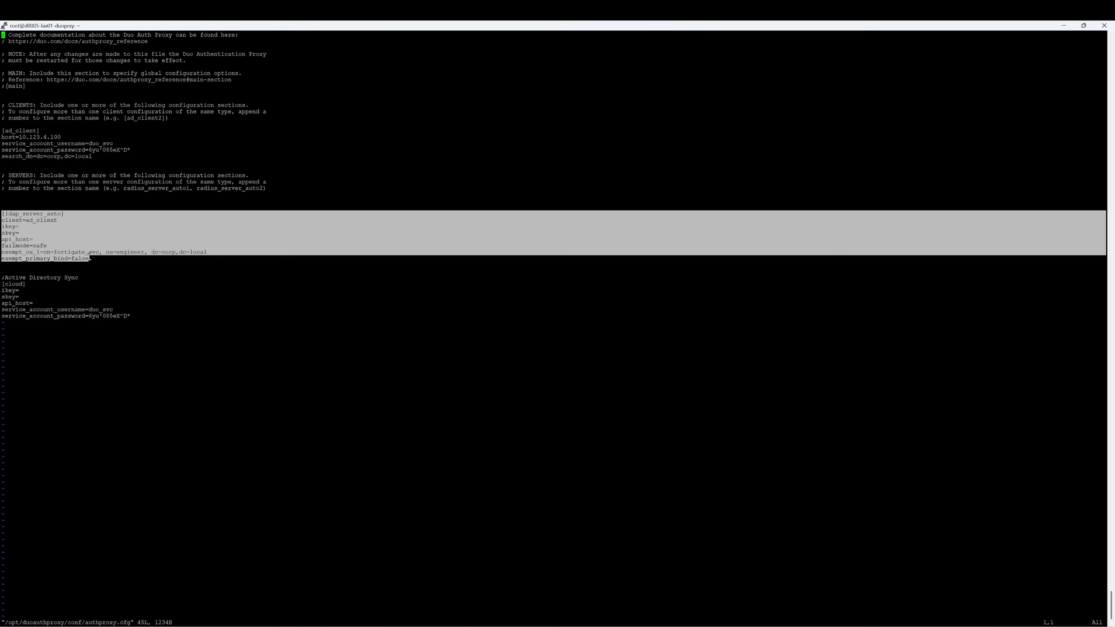
click(67, 228)
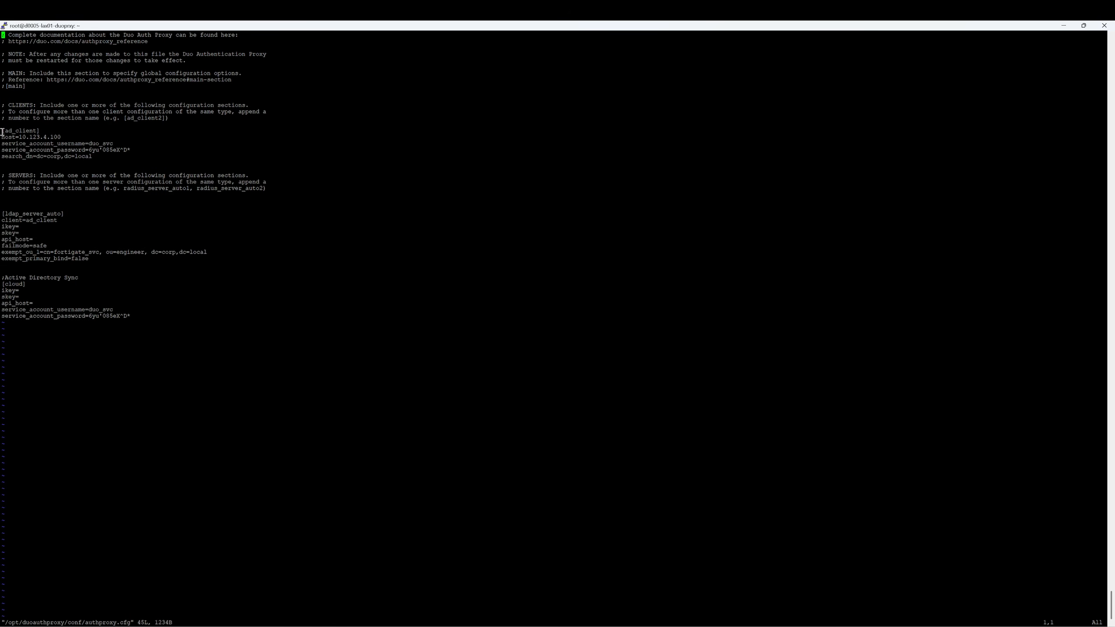
Review ad_client's domain controller 10.123.4.100, service account username and search_dn values
drag(2, 130, 93, 157)
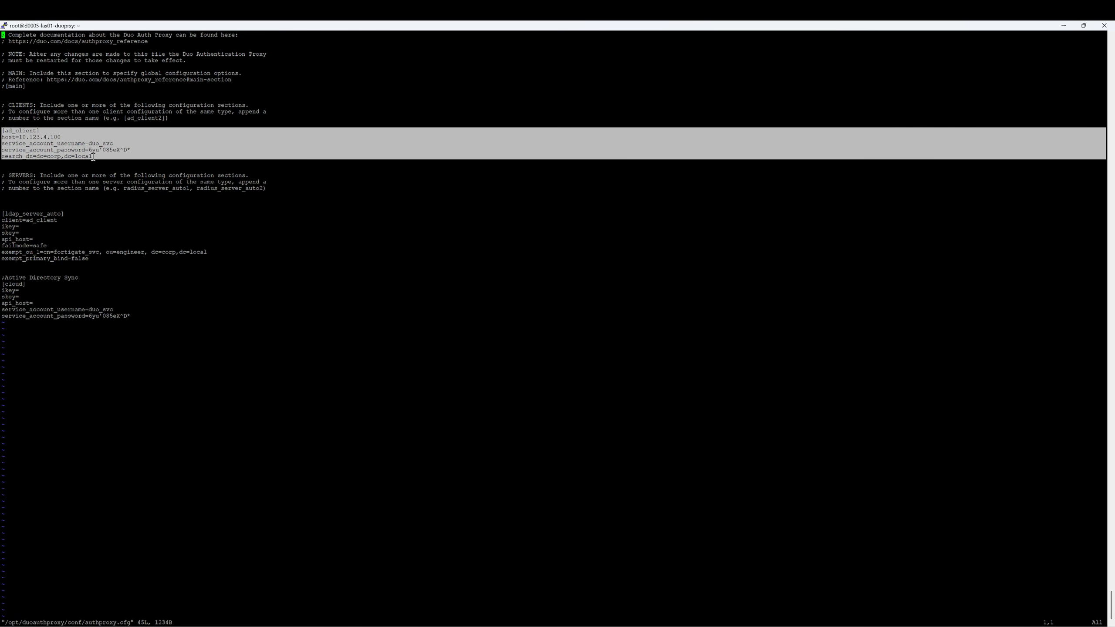
drag(61, 137, 21, 138)
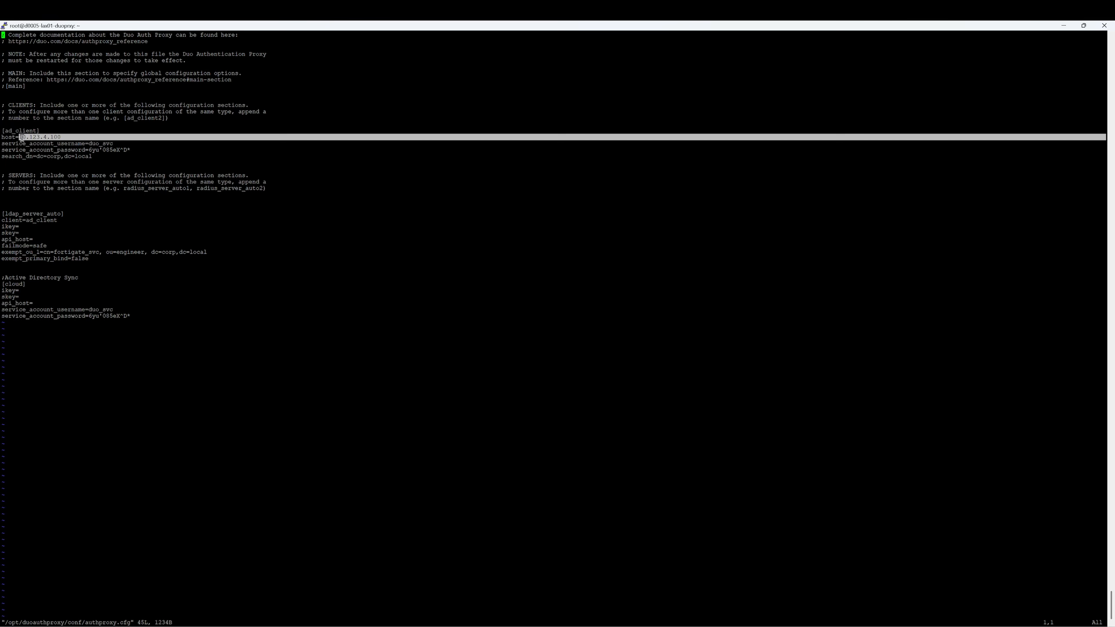
drag(113, 144, 90, 145)
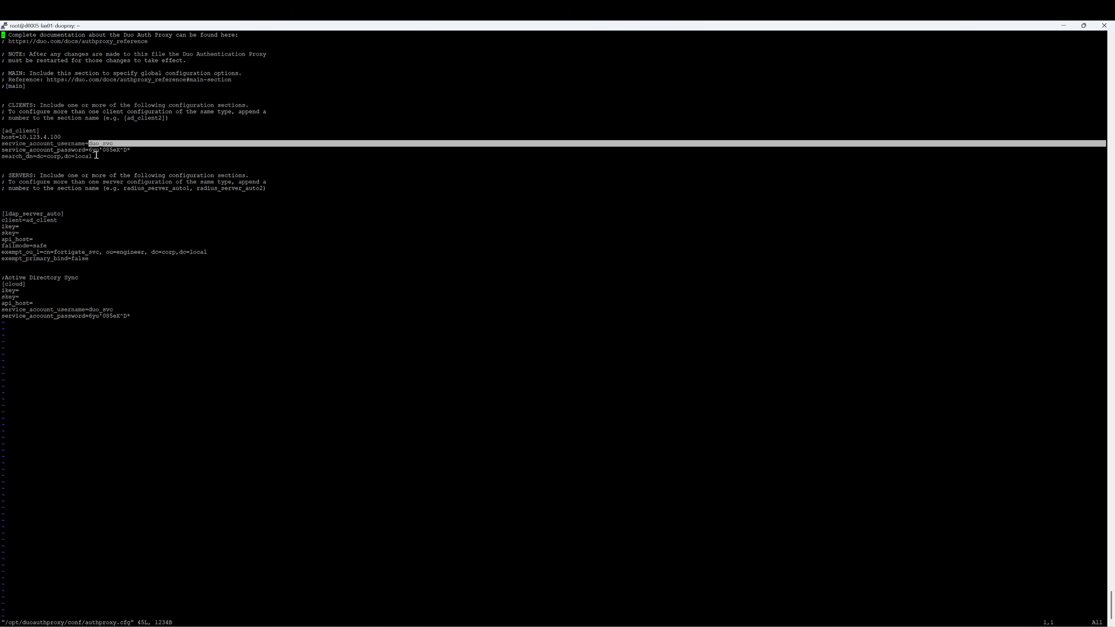
drag(91, 157, 32, 157)
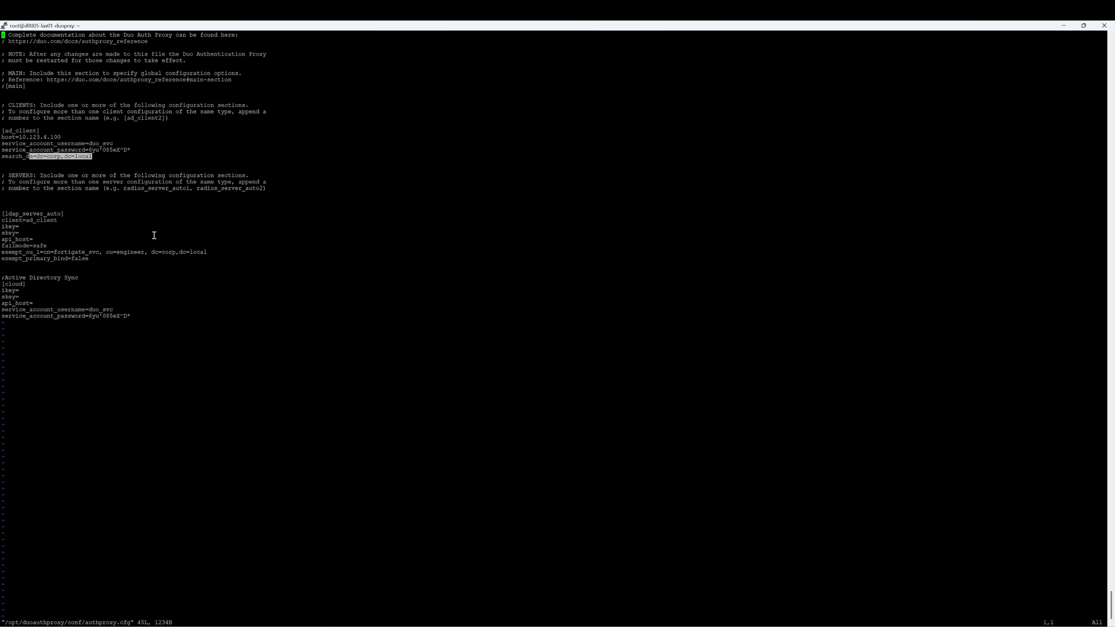
click(102, 256)
Review the cloud section's empty ikey and skey, then return to Duo External Directories
drag(1, 278, 162, 322)
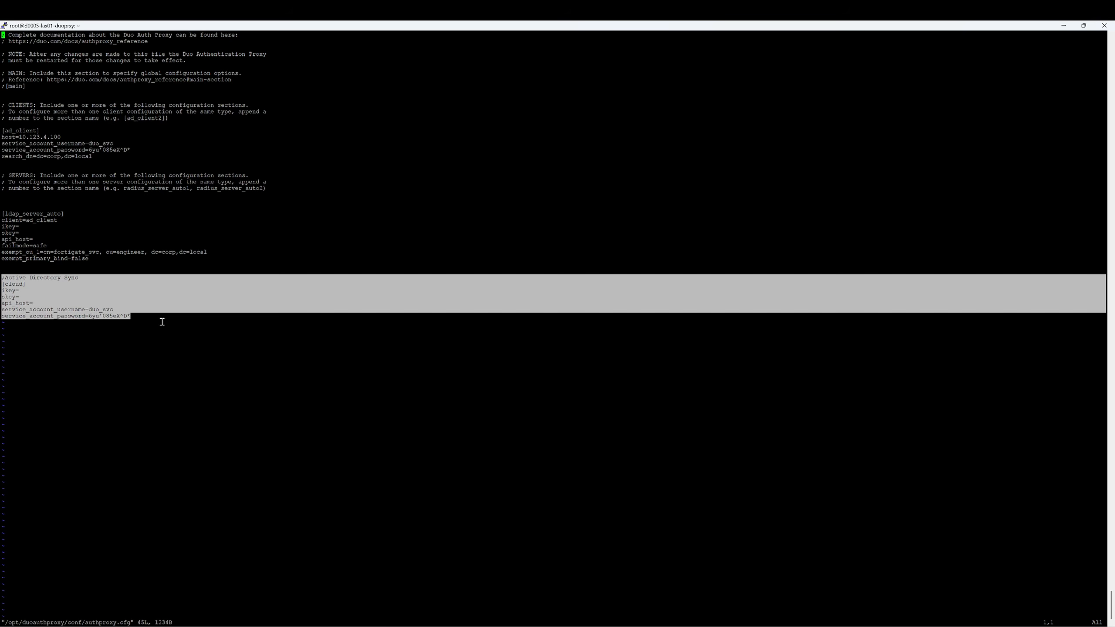
click(80, 292)
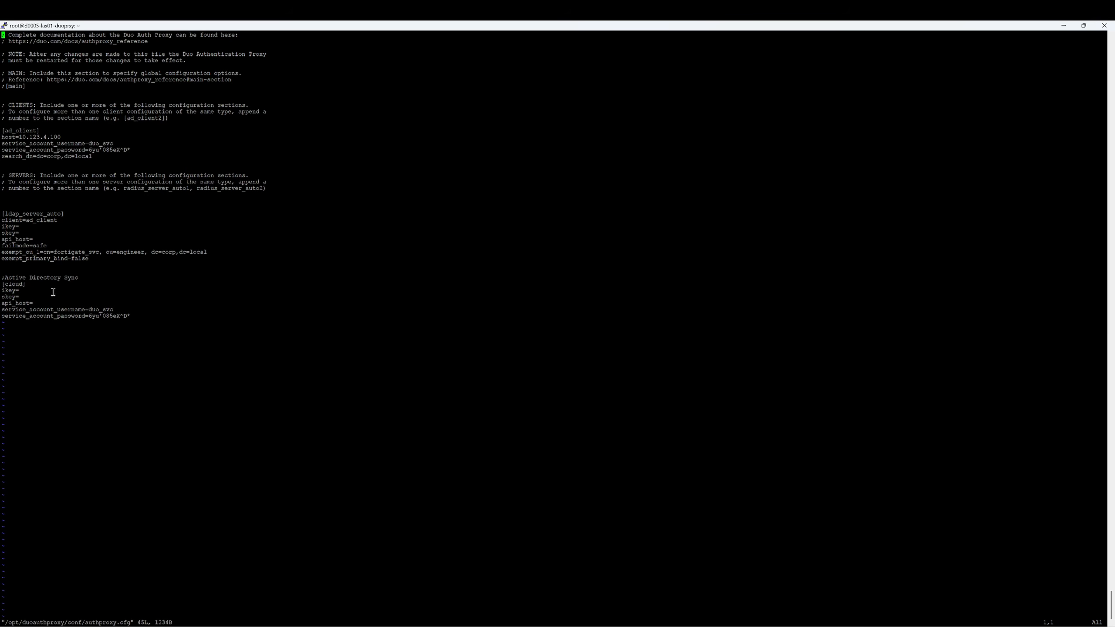
mouse_move(3, 290)
mouse_down()
mouse_move(20, 291)
mouse_move(5, 296)
mouse_up()
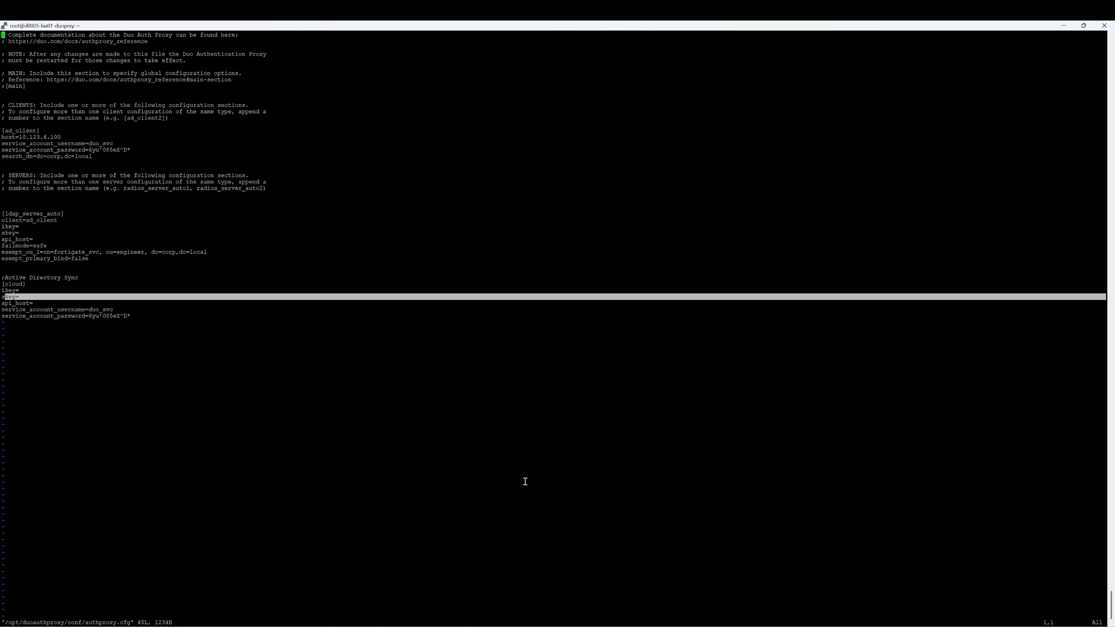
click(618, 626)
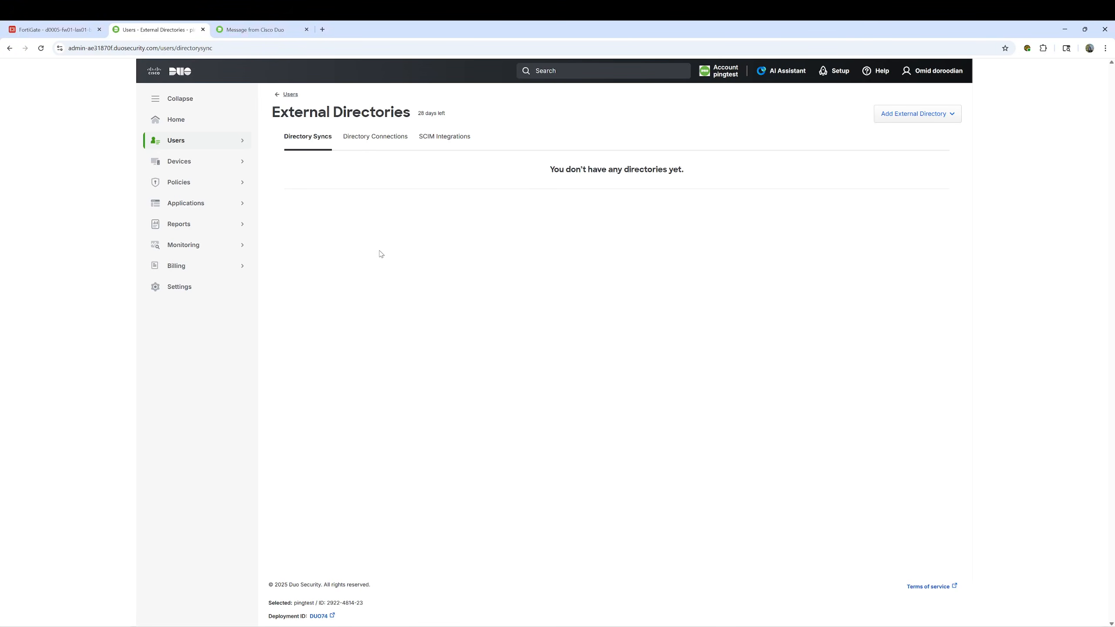
Add an Active Directory external directory using a new connection and continue to its setup page
click(188, 142)
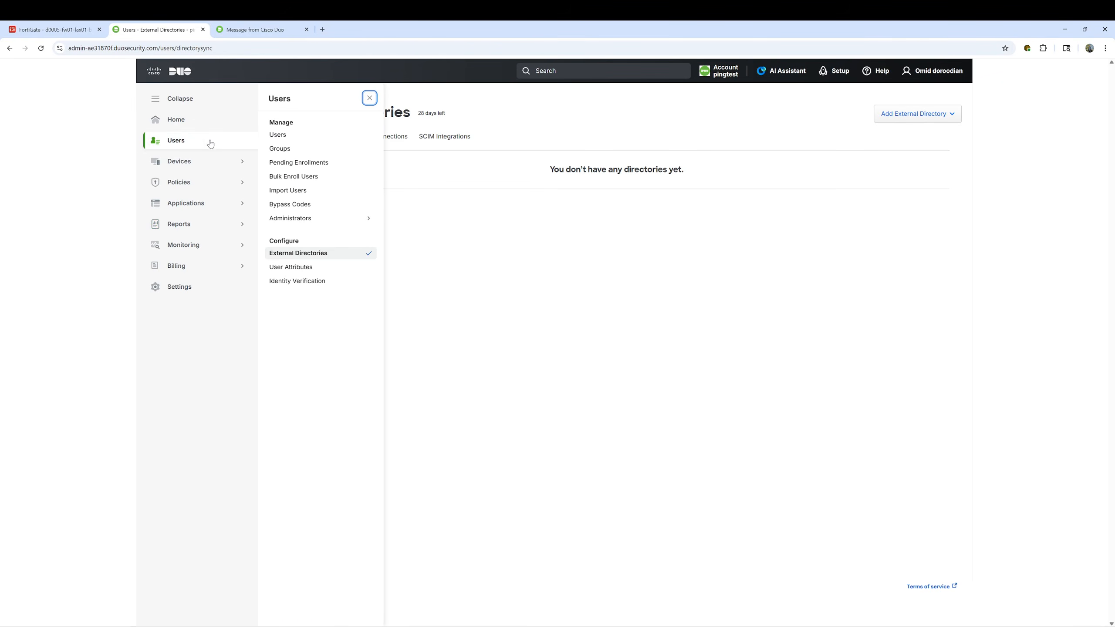
click(299, 257)
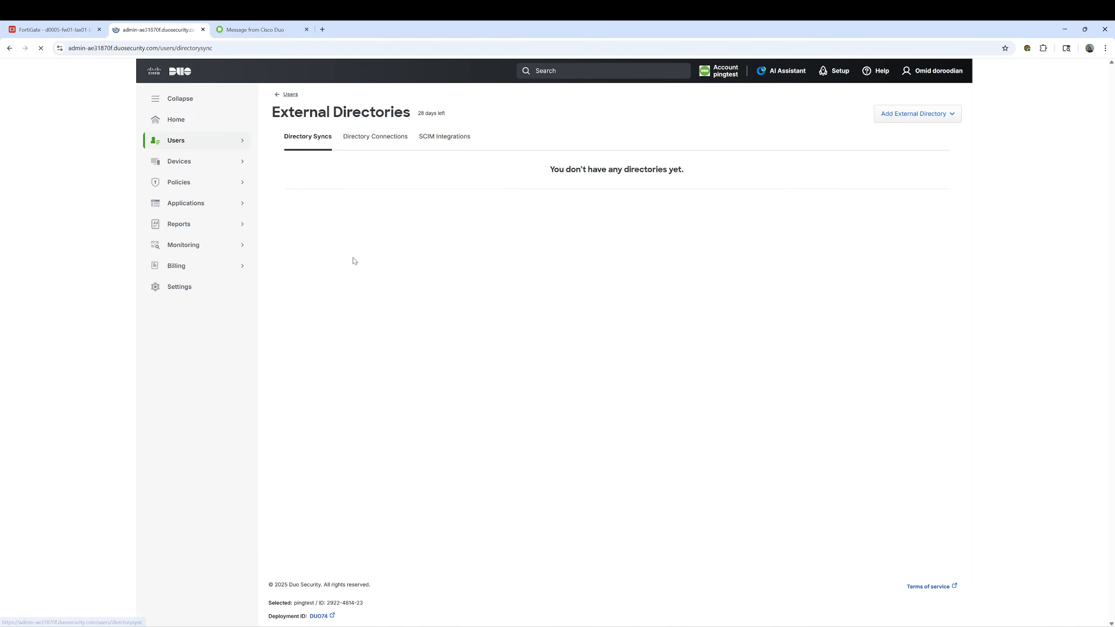
click(902, 122)
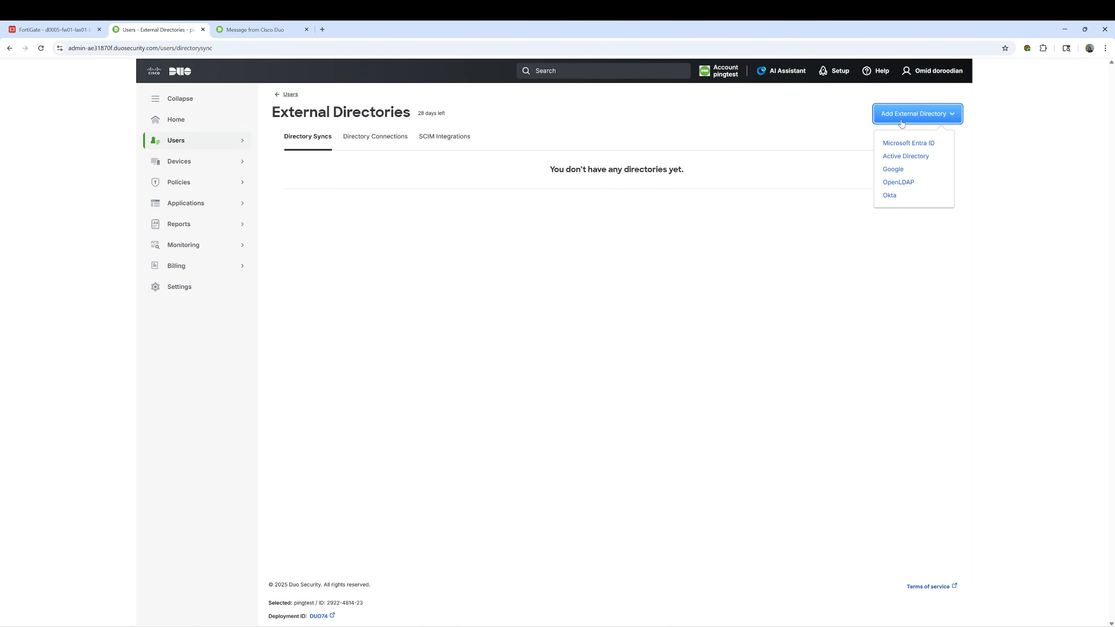
click(894, 152)
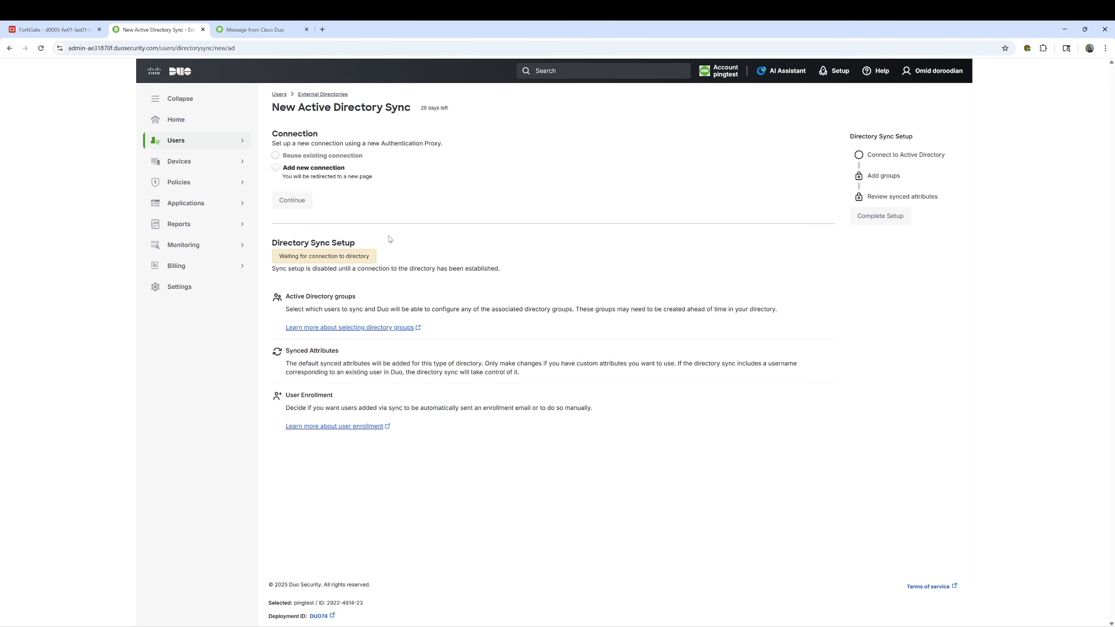
click(276, 167)
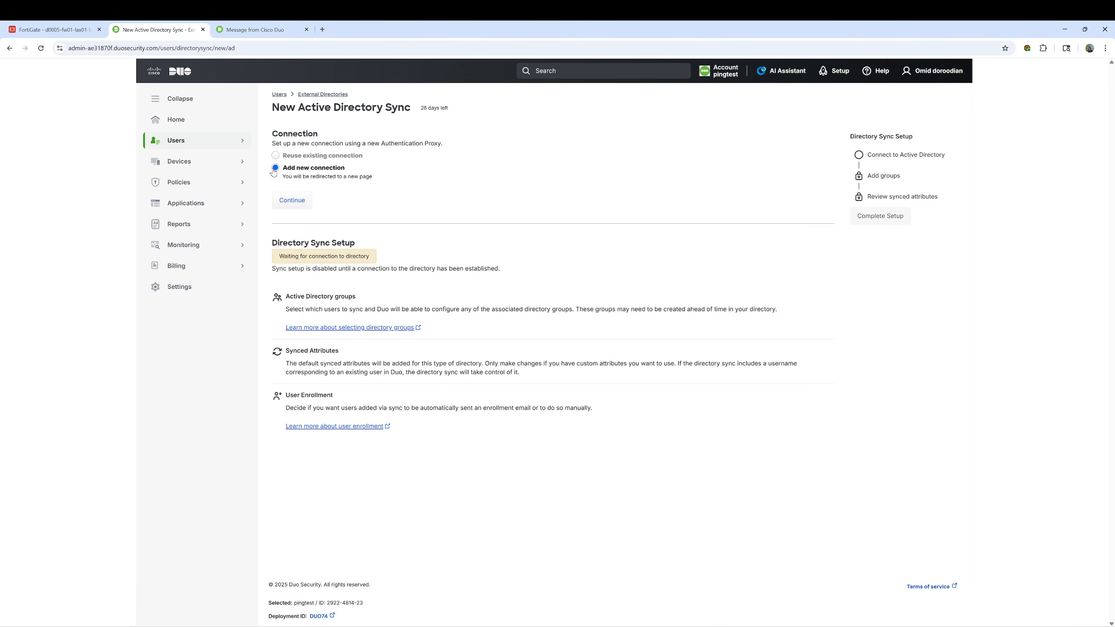
click(302, 204)
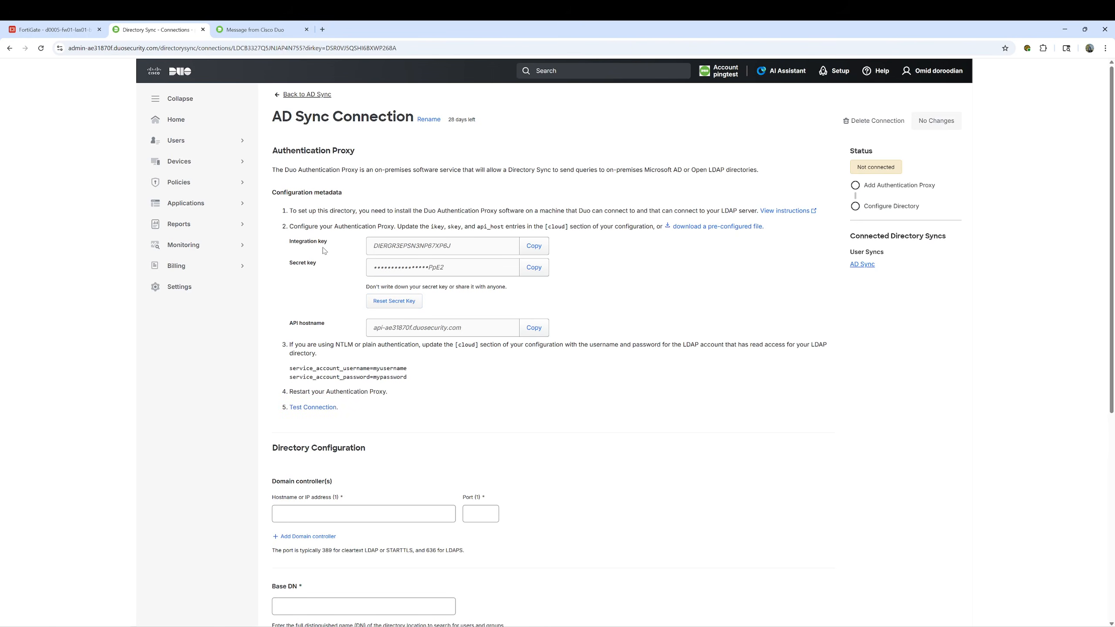
Copy Duo's integration key and paste it after ikey= in authproxy.cfg
click(534, 246)
key(alt+Tab)
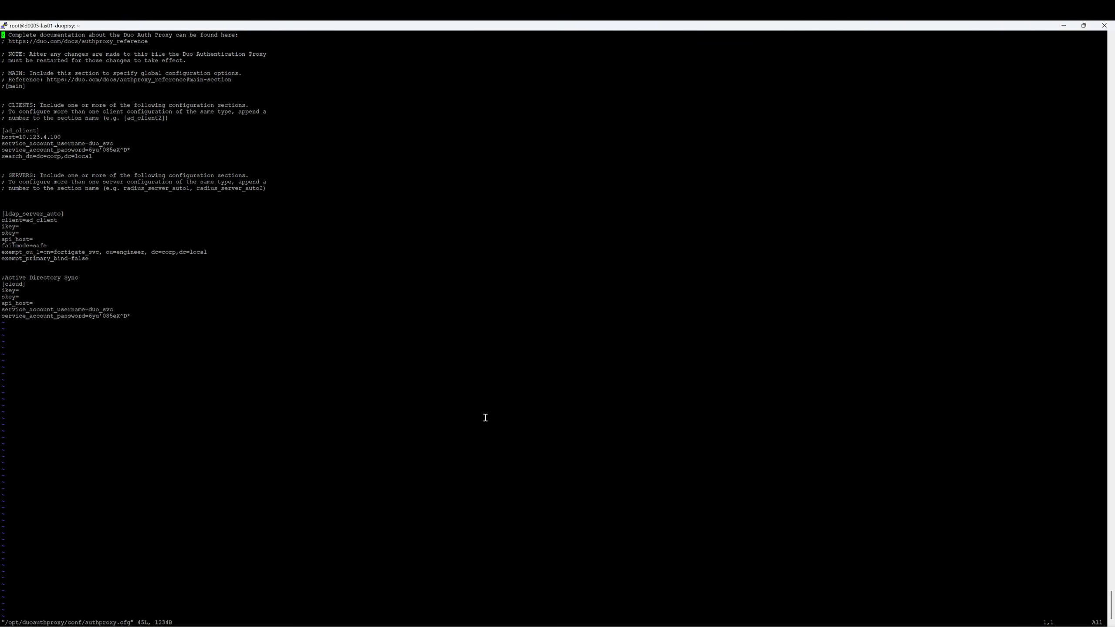
key(Down)
key(Down)
key(Down)
key(Down)
key(Down)
key(Down)
key(Down)
key(Down)
key(Down)
key(Down)
key(Down)
key(Down)
key(Down)
key(Down)
key(Down)
key(Down)
key(Down)
key(Down)
key(Down)
key(Down)
key(Right)
key(Right)
key(Right)
key(Right)
key(i)
key(Right)
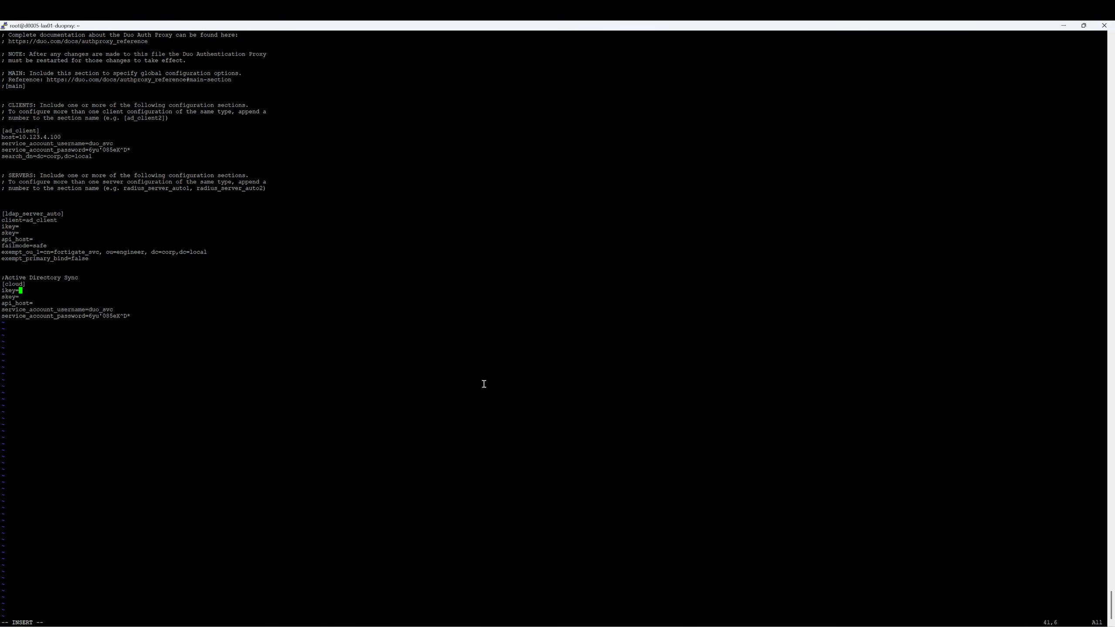
right_click(485, 353)
key(Down)
Copy the secret key and API hostname from Duo into the skey and api_host lines
key(alt+Tab)
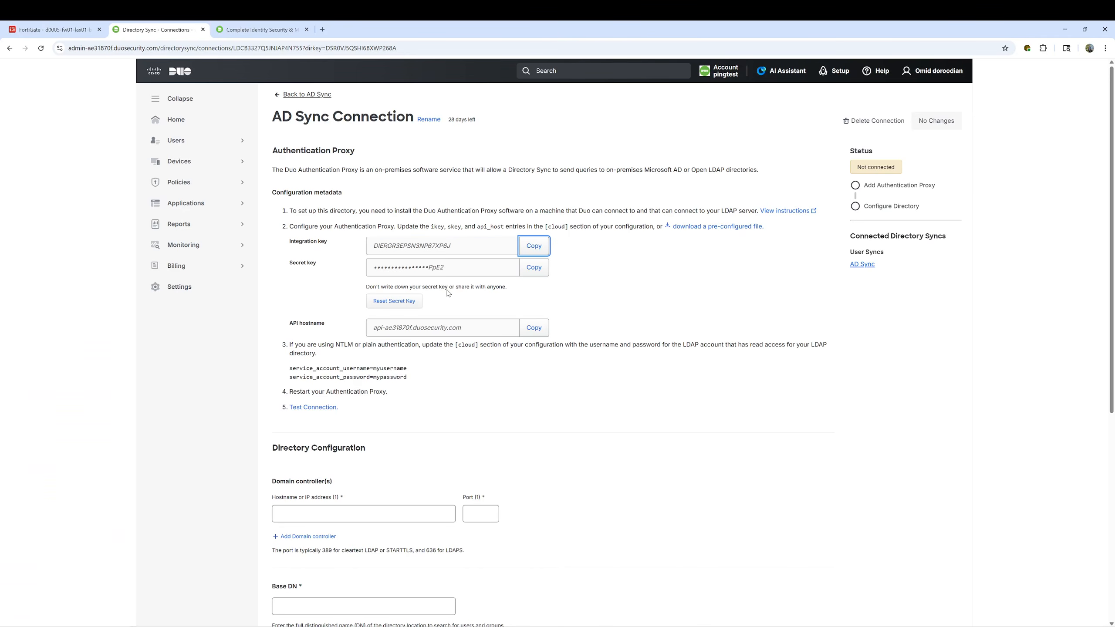
click(520, 265)
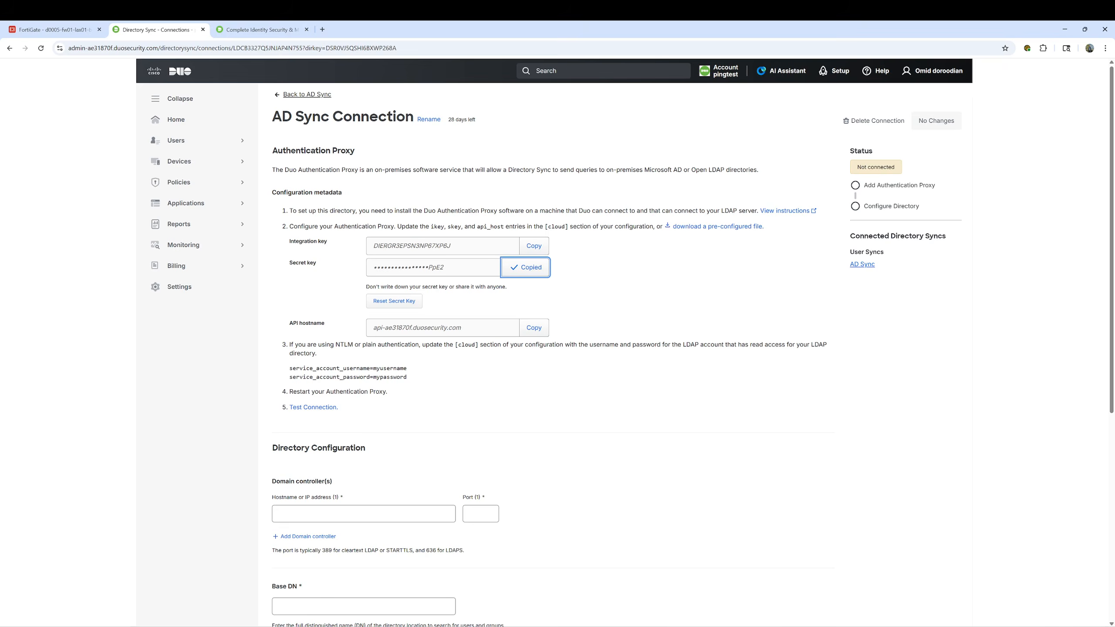
key(alt+Tab)
right_click(529, 433)
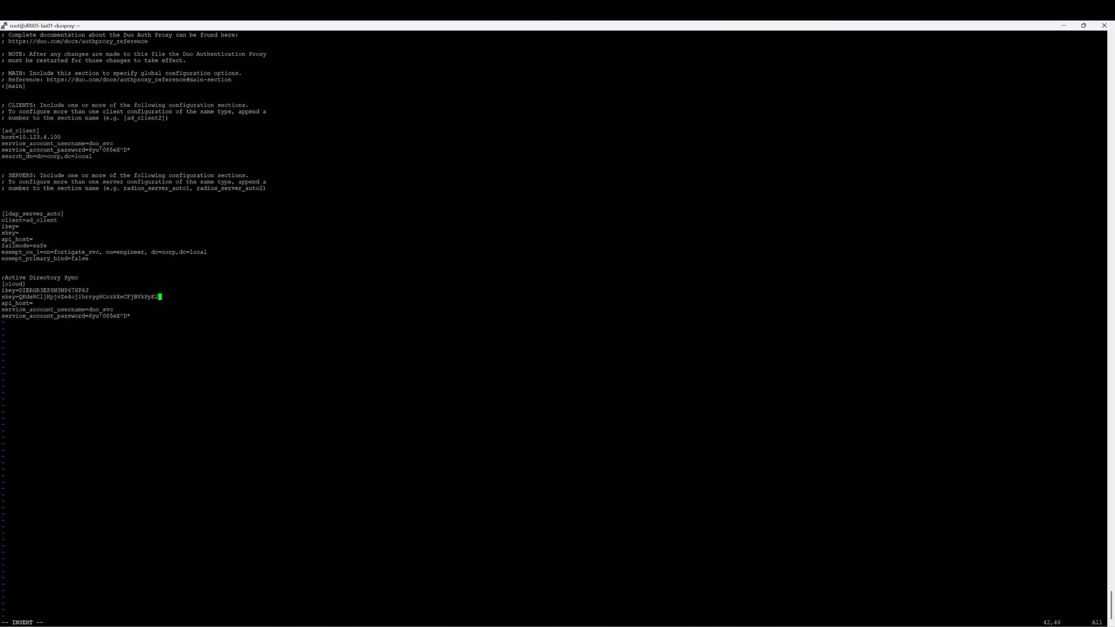
key(alt+Tab)
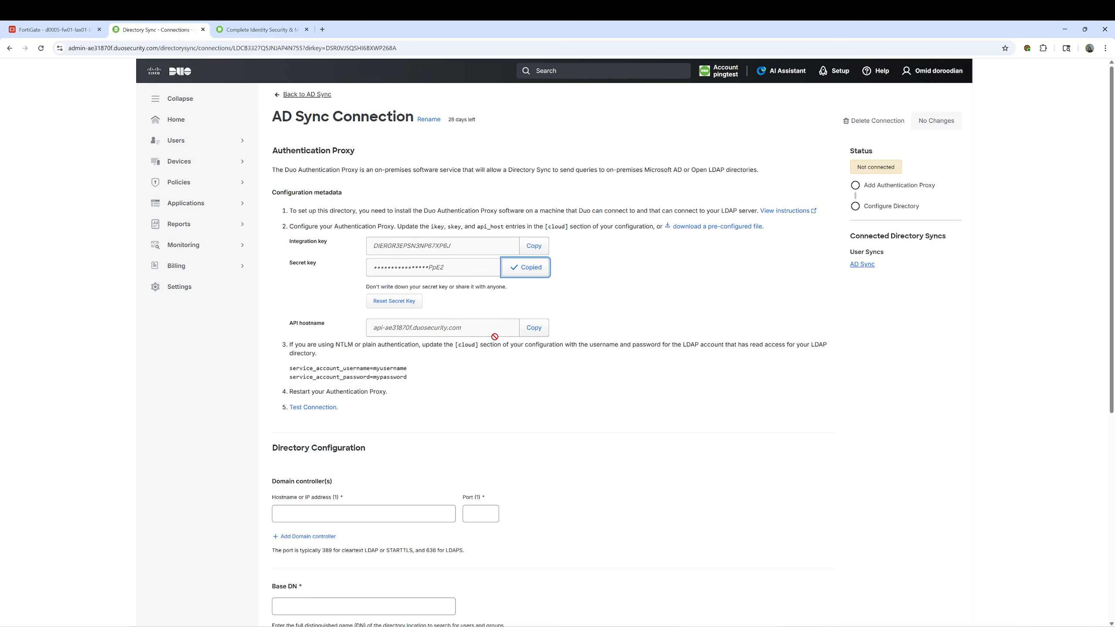
click(535, 330)
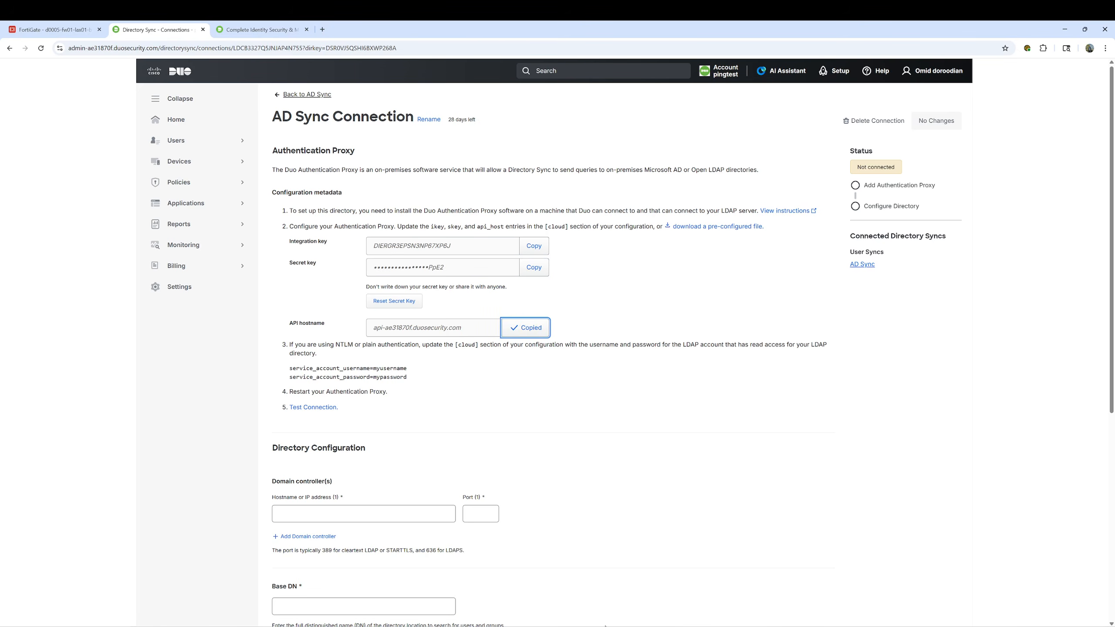
key(alt+Tab)
key(Down)
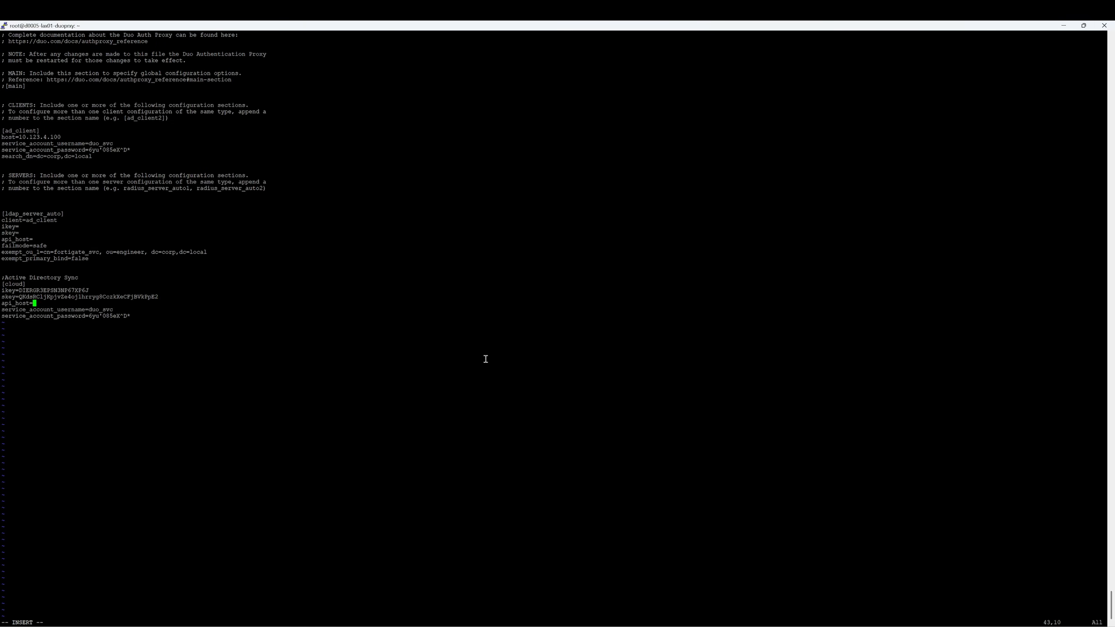
right_click(485, 359)
Leave insert mode and save authproxy.cfg with :wq, closing vi
key(Escape)
text(:wq)
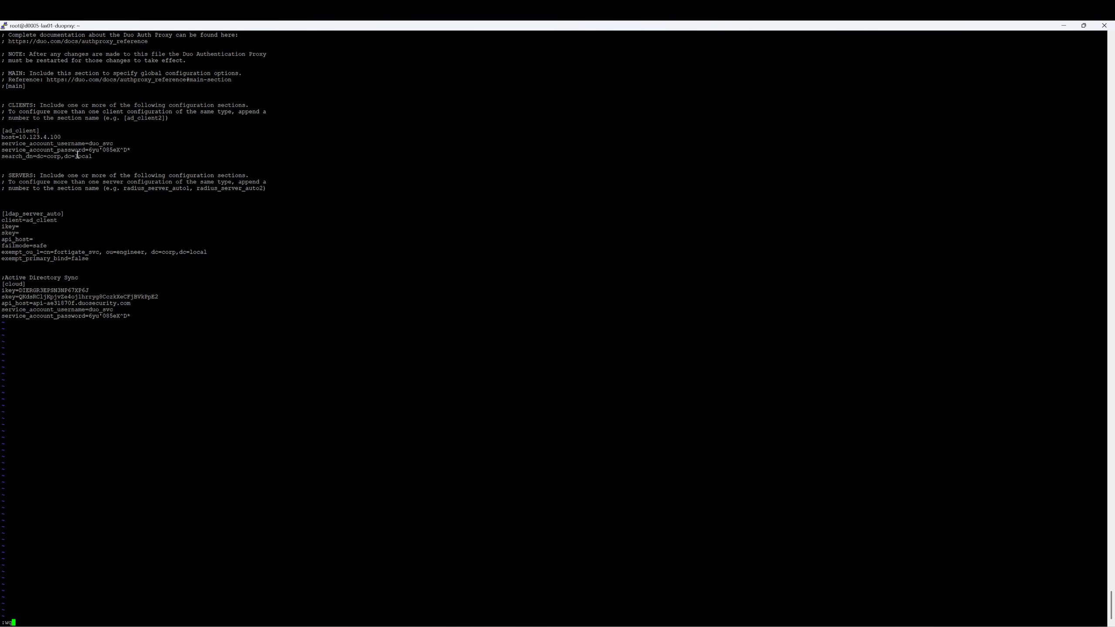
drag(93, 157, 50, 143)
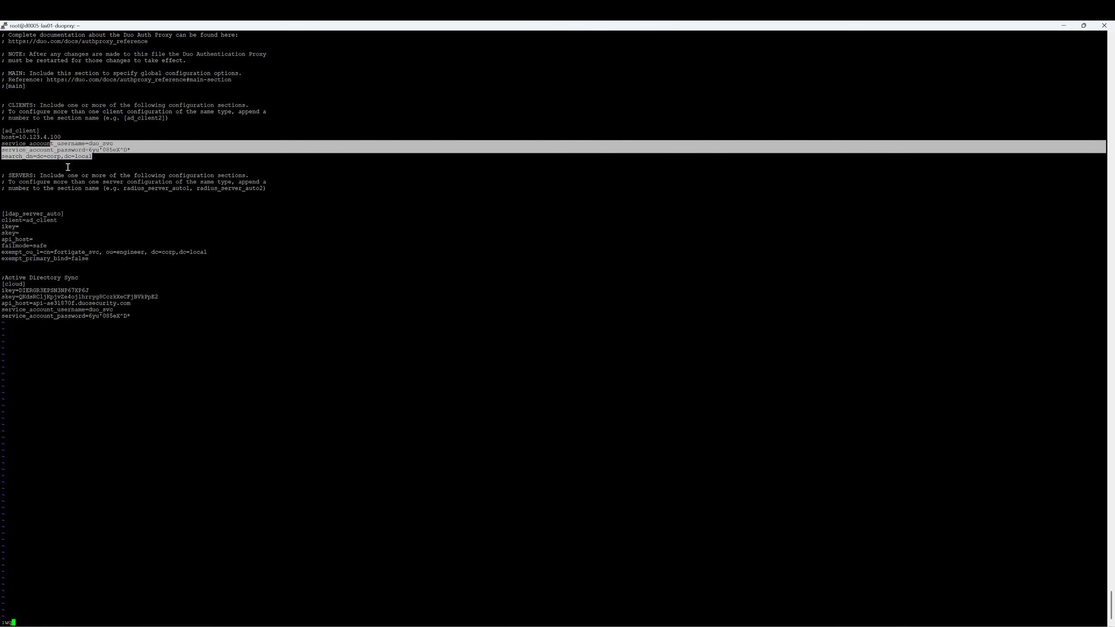
drag(131, 316, 82, 311)
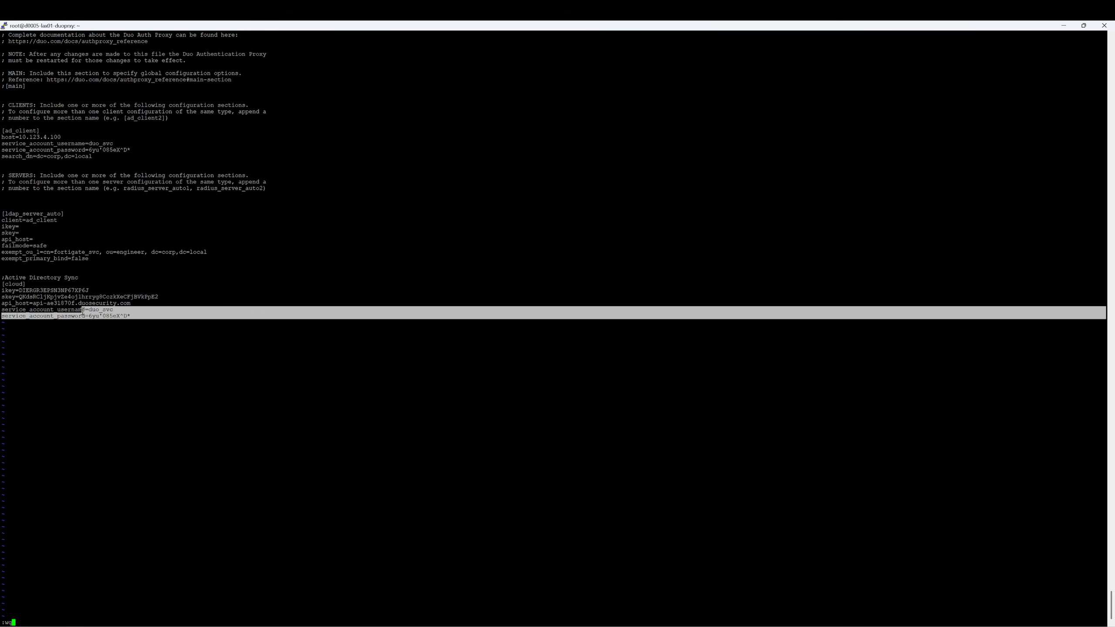
click(158, 414)
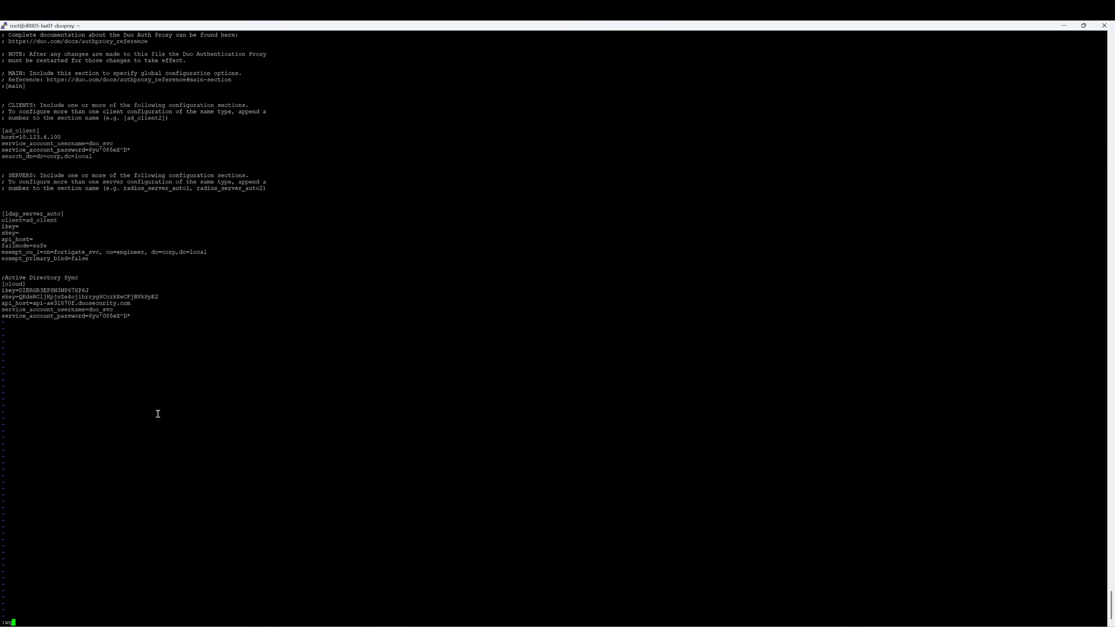
key(Return)
key(Return)
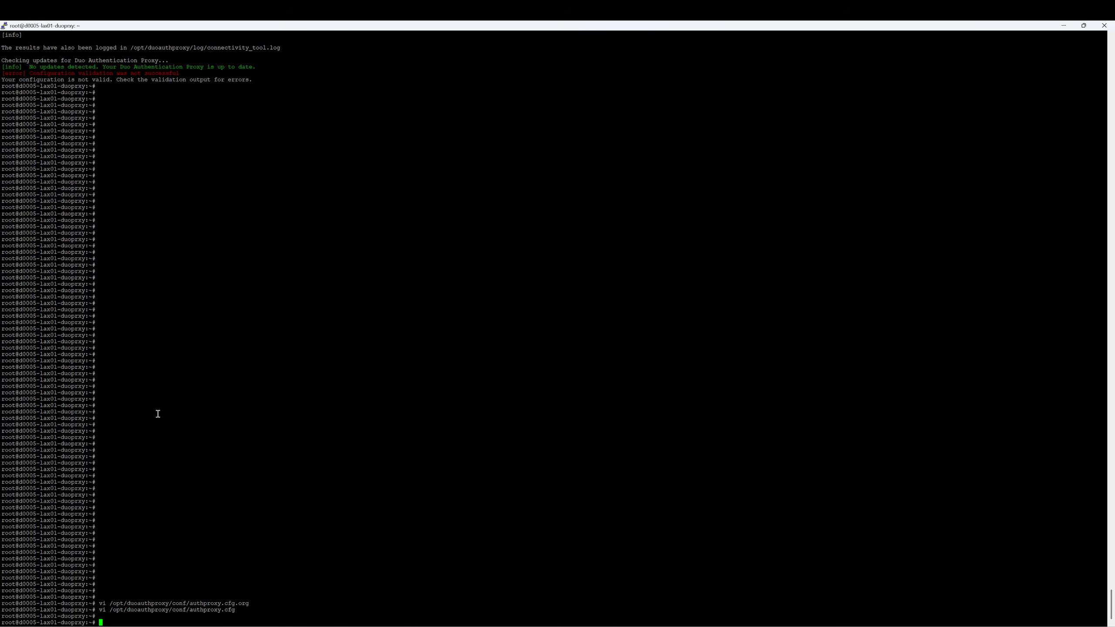
Rerun authproxyctl restart; [cloud] validates but ldap_server_auto still fails, then return to Duo
key(Up)
key(Up)
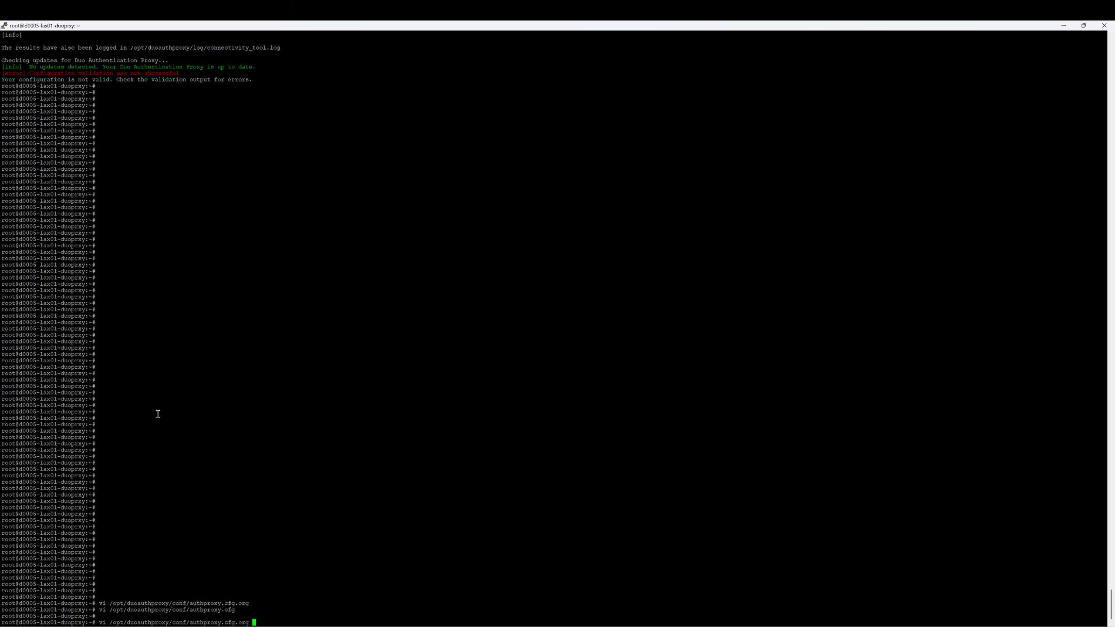
key(Return)
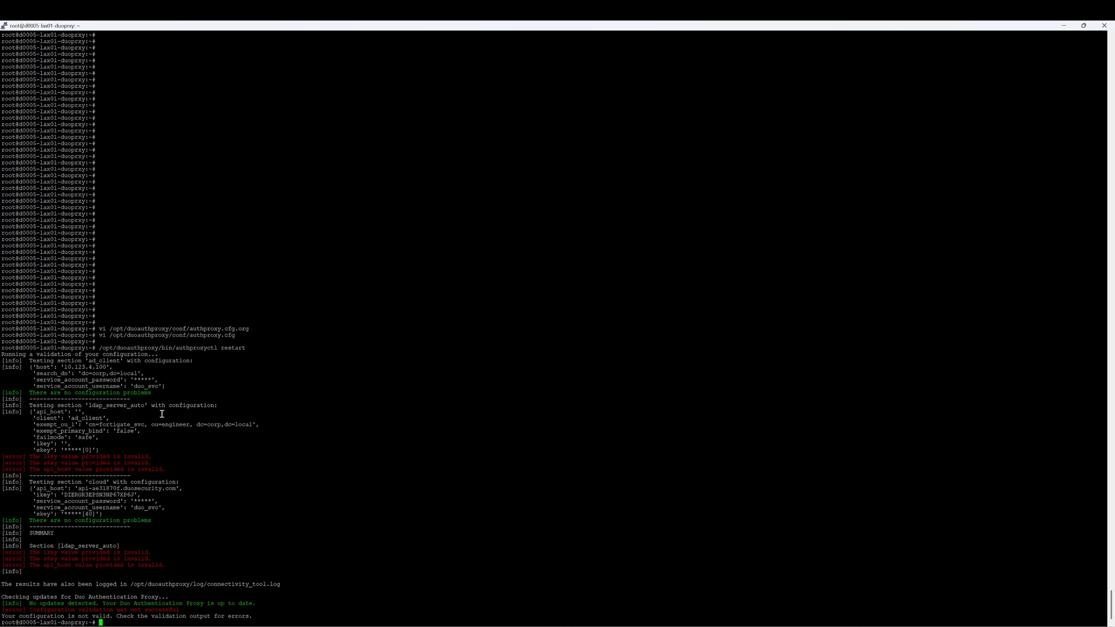
key(alt+Tab)
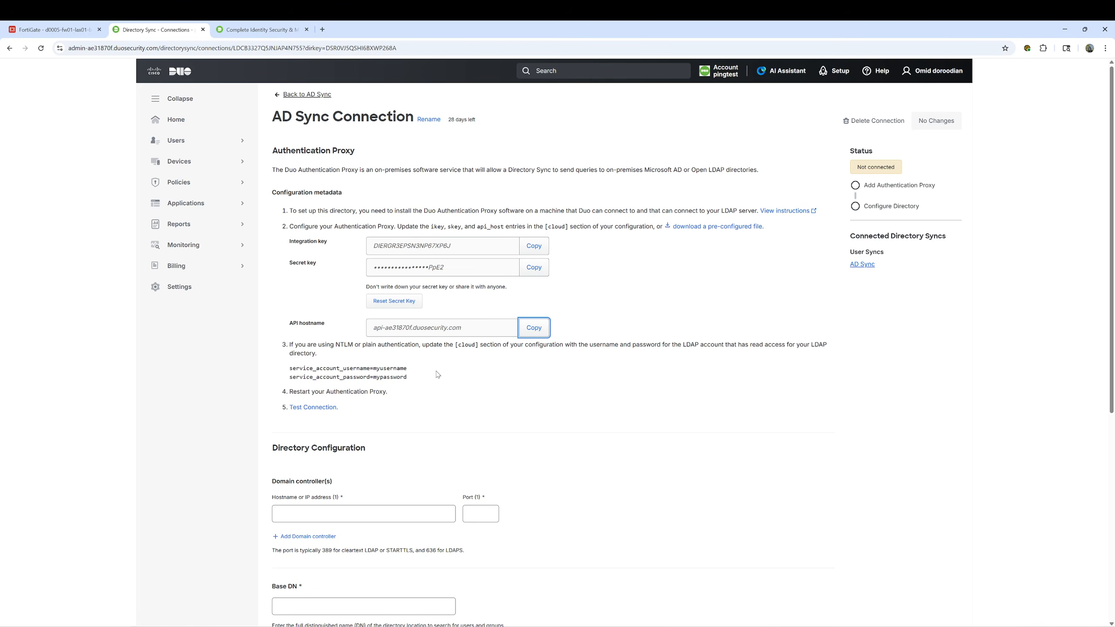
Enter hostname 10.123.4.100, port 389 and base DN DC=corp,DC=local
scroll(437, 375, down, 3)
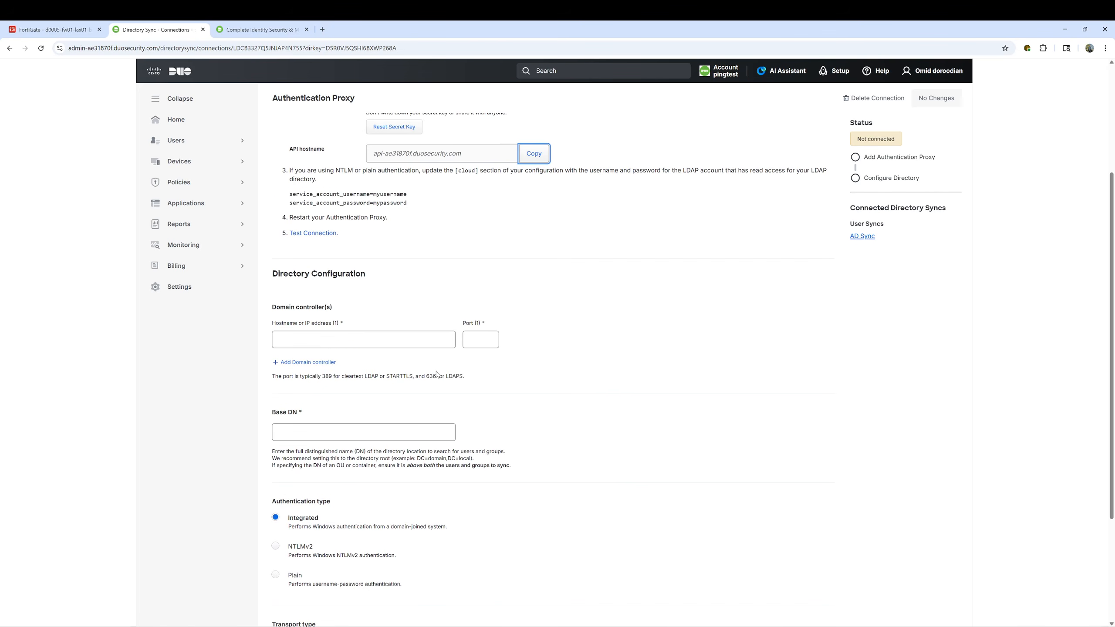
click(326, 337)
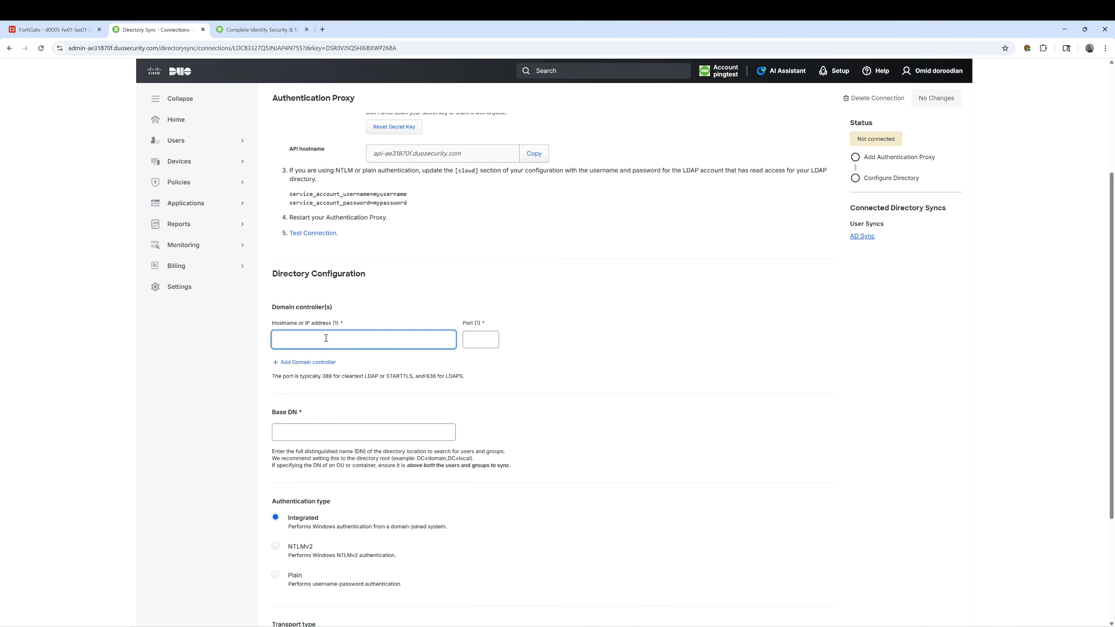
text(10.12)
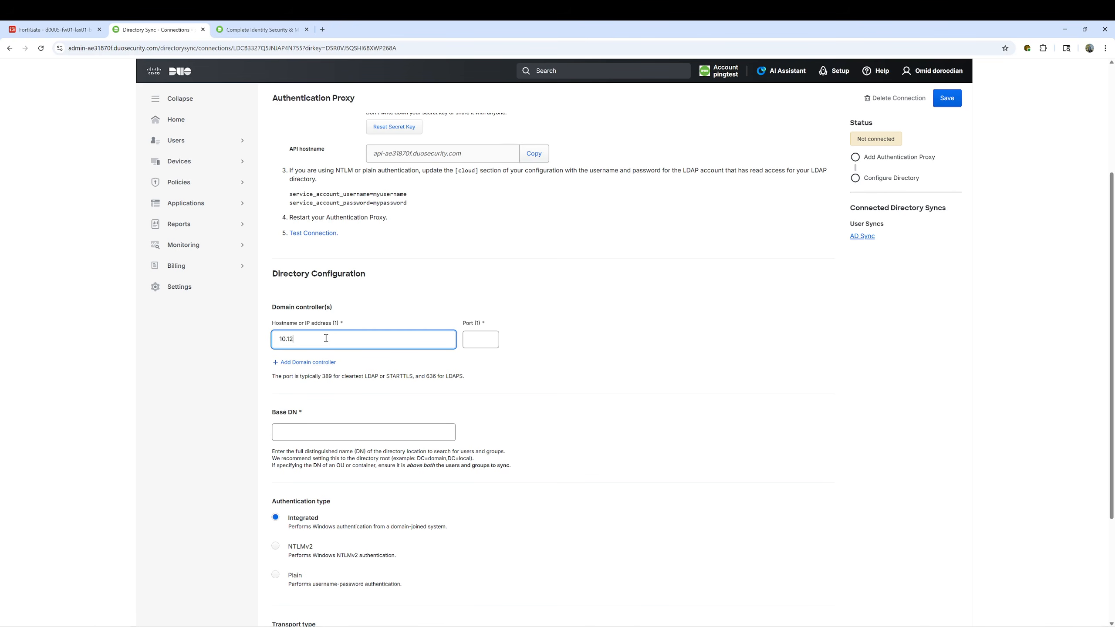
text(3.4.100)
key(Tab)
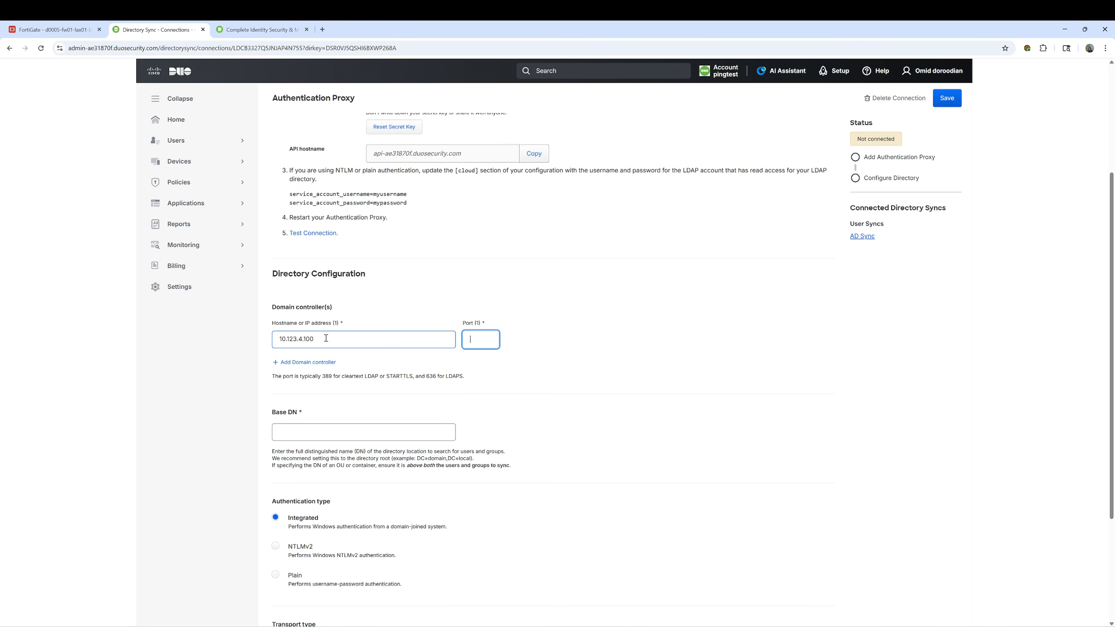
text(389)
click(293, 432)
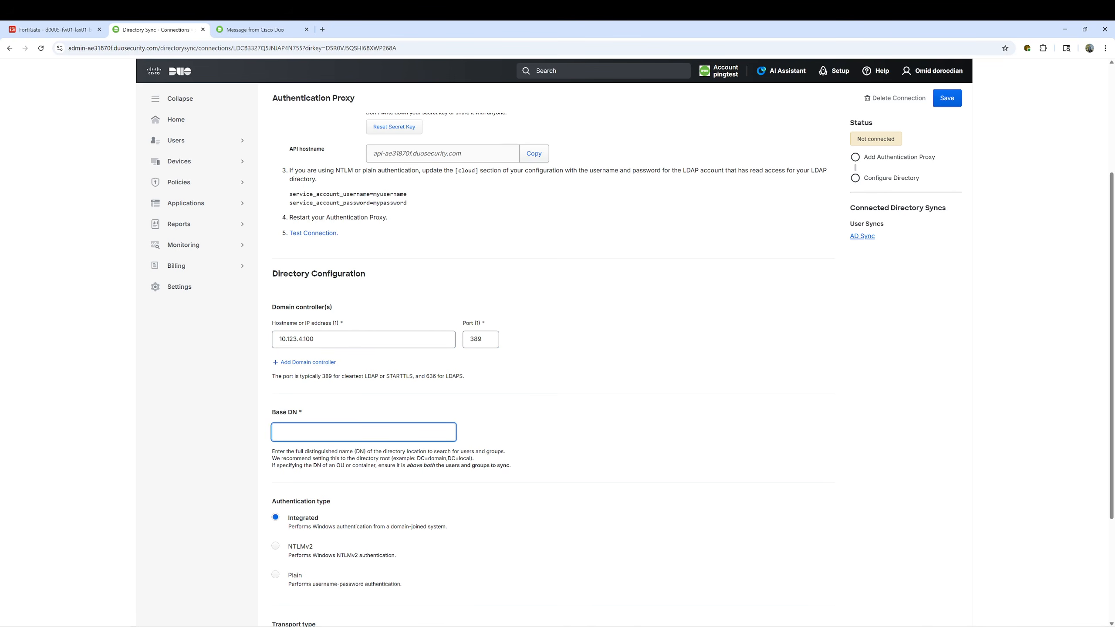
key(alt+Tab)
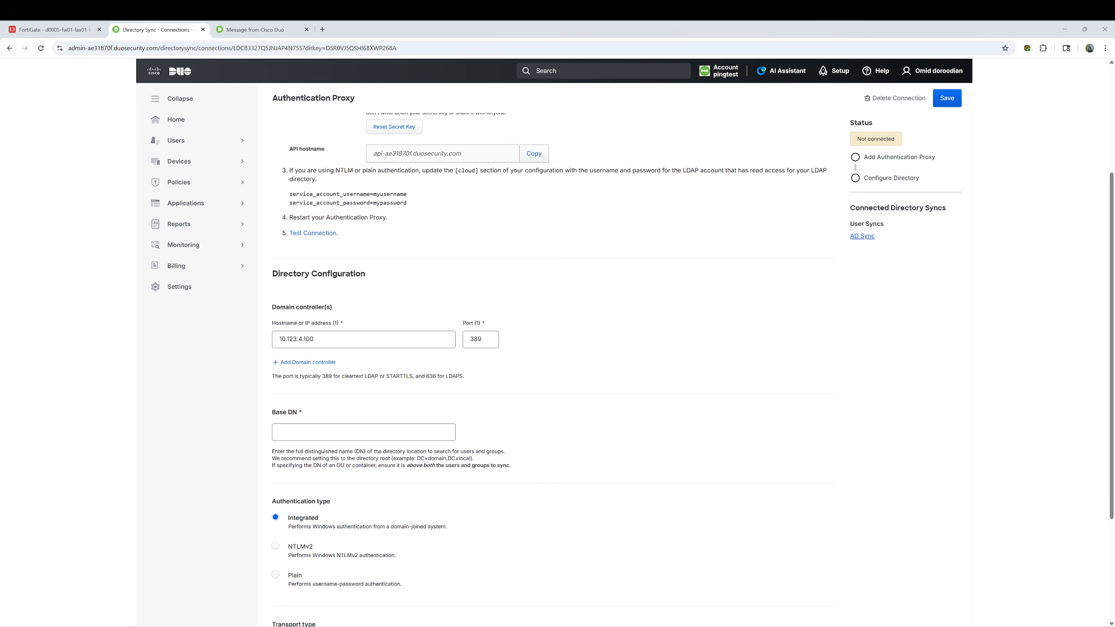
click(309, 434)
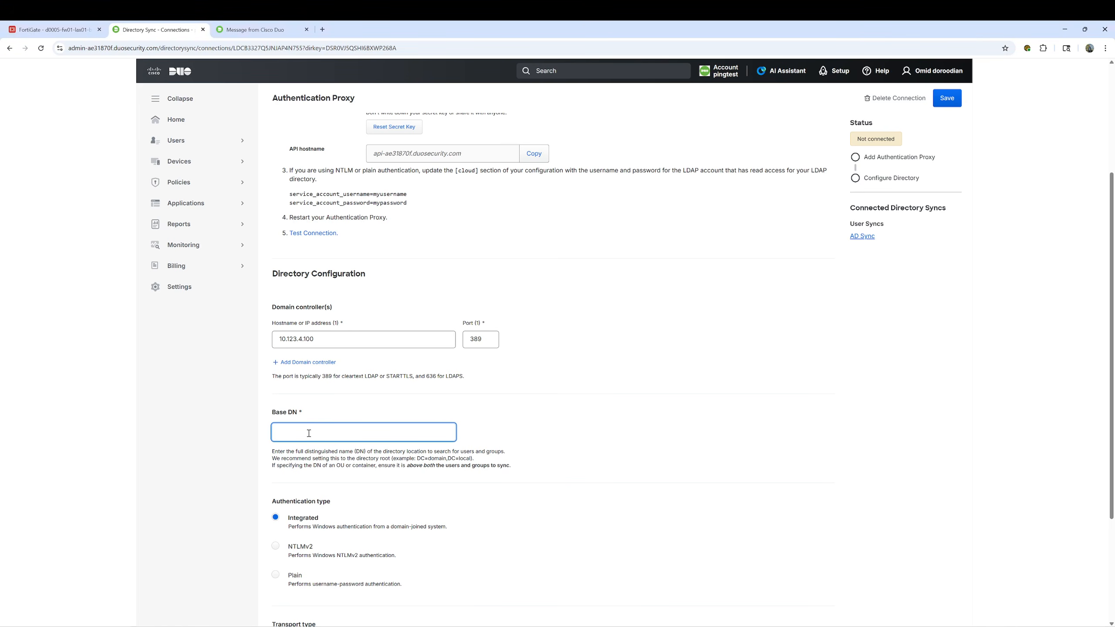
text(DC=corp,DC=local)
Select Plain authentication and save the directory configuration
scroll(311, 435, down, 3)
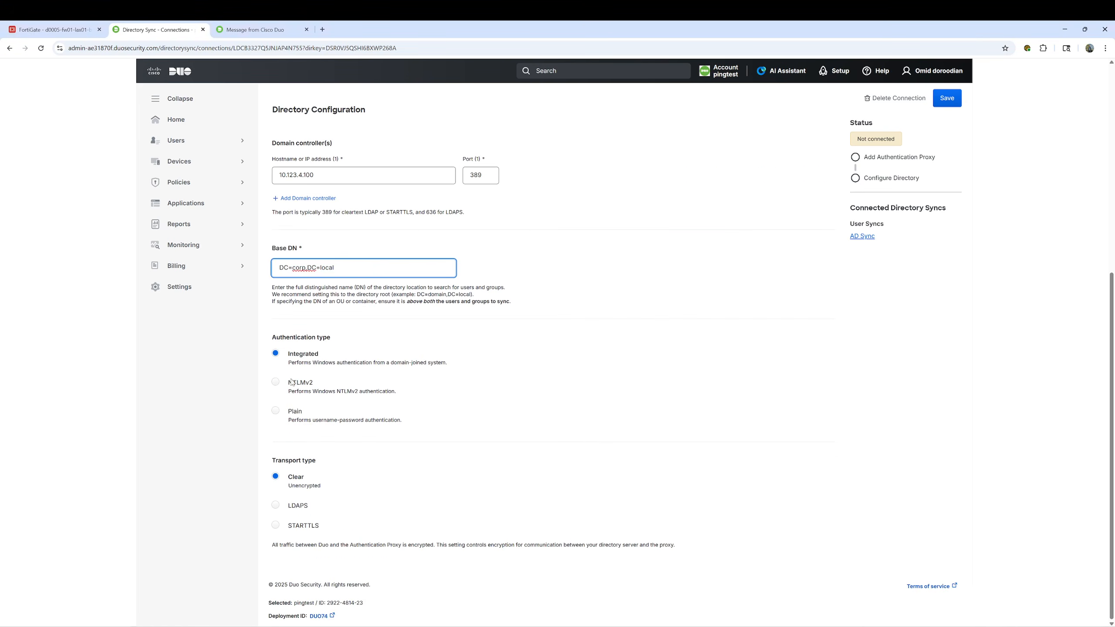
drag(274, 338, 325, 338)
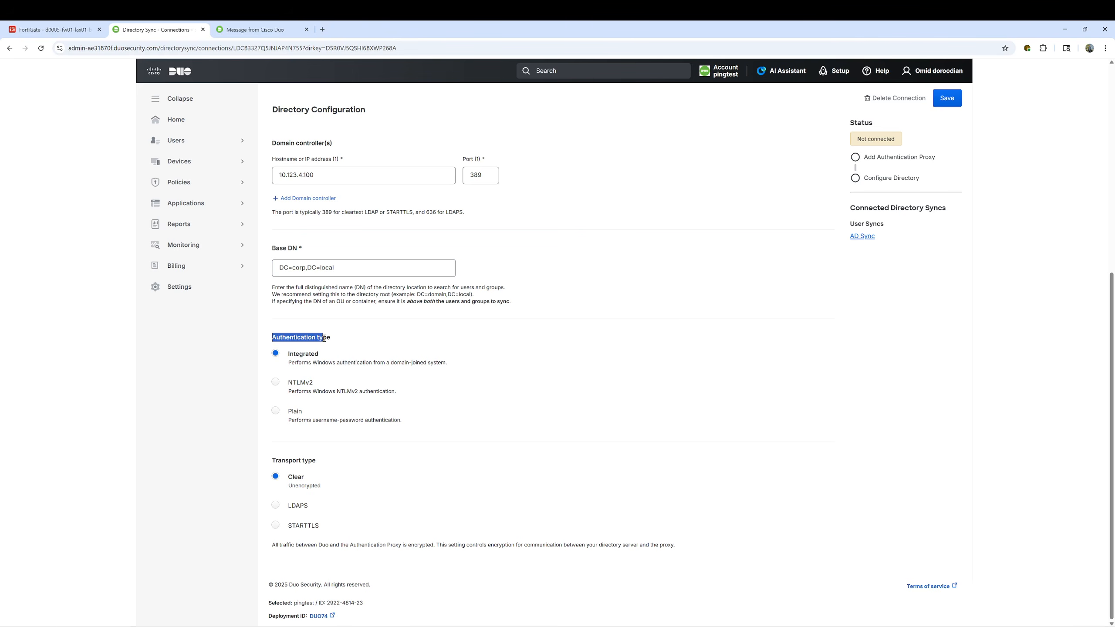
click(276, 413)
scroll(665, 371, up, 2)
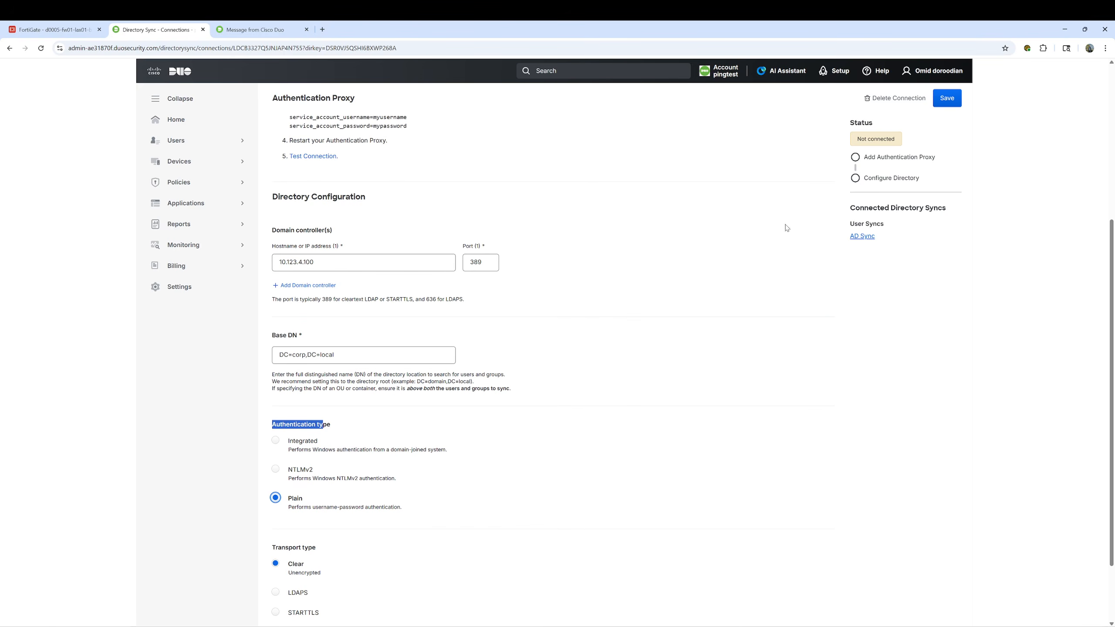
click(948, 100)
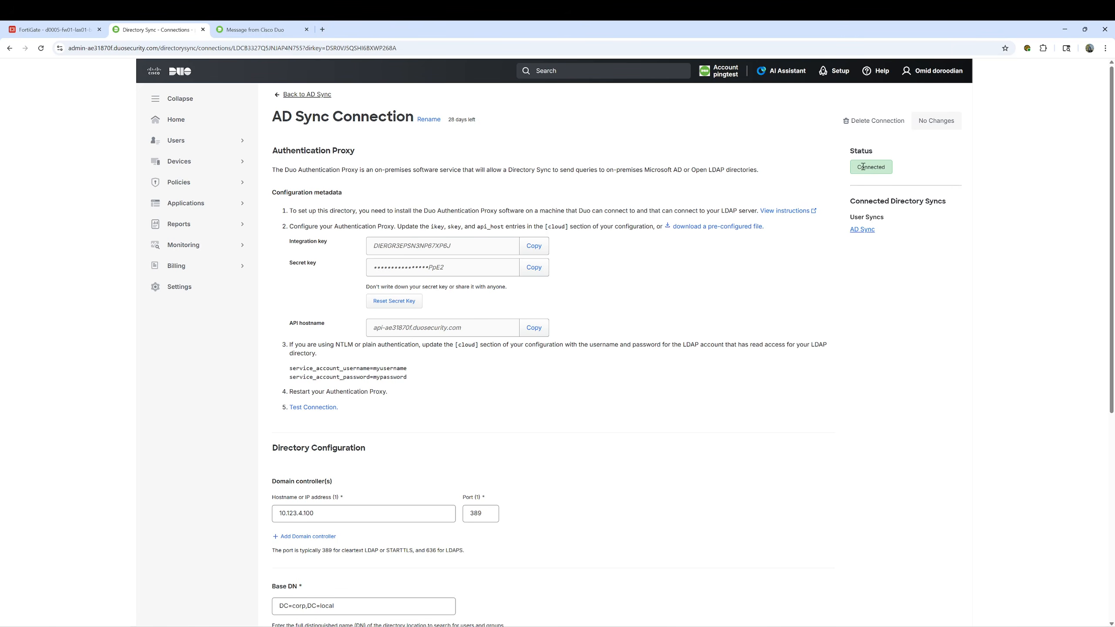
Confirm the connection shows Connected, then open the AD Sync directory sync
drag(852, 154, 874, 151)
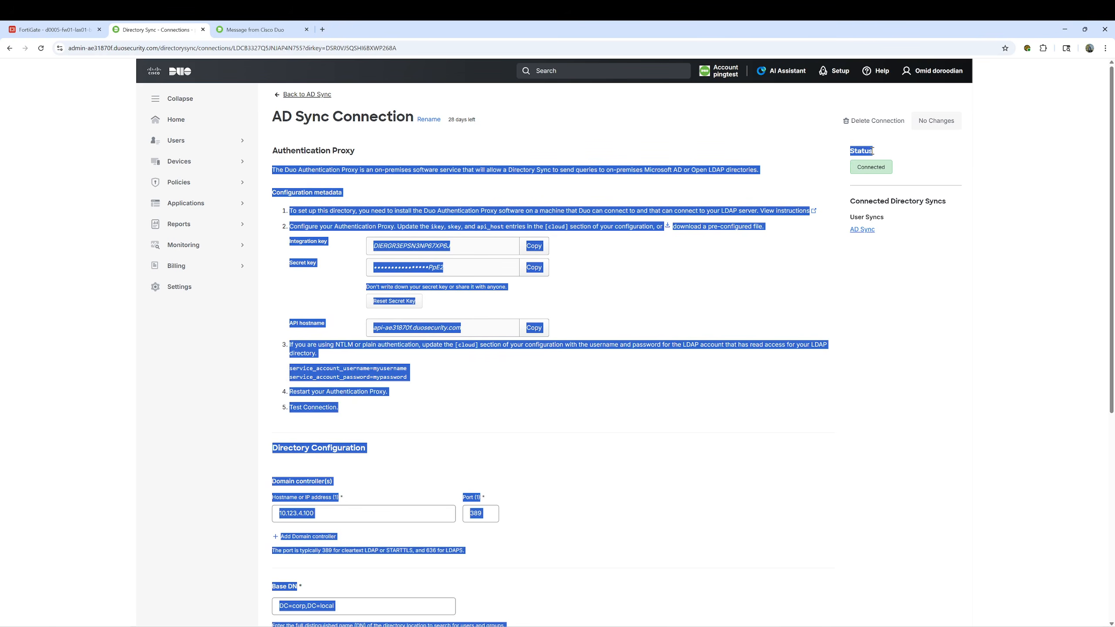
click(841, 157)
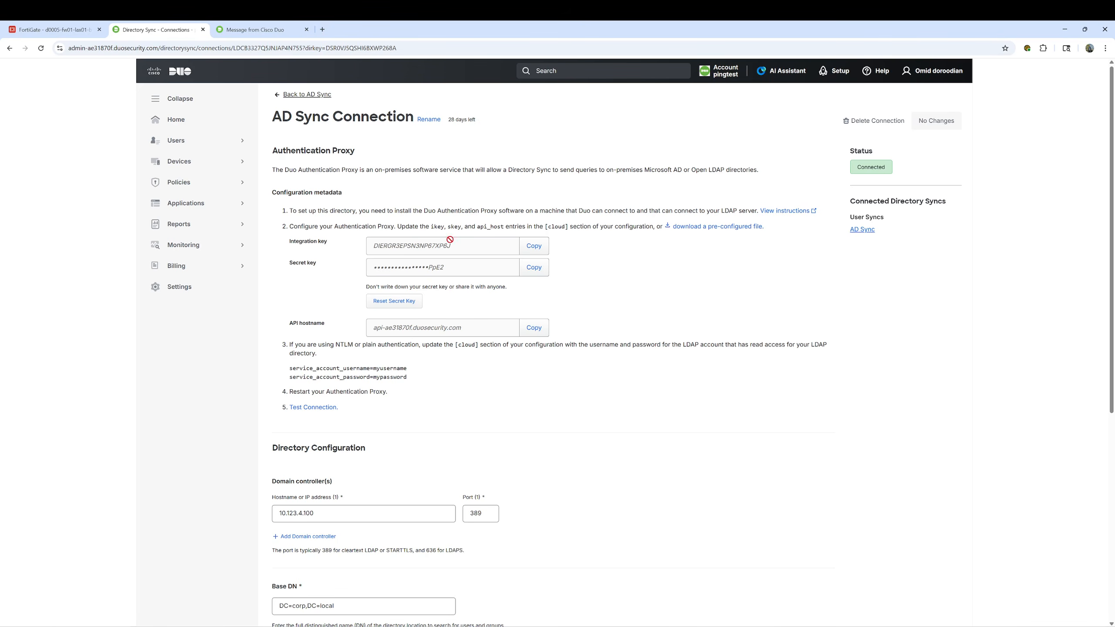
click(862, 229)
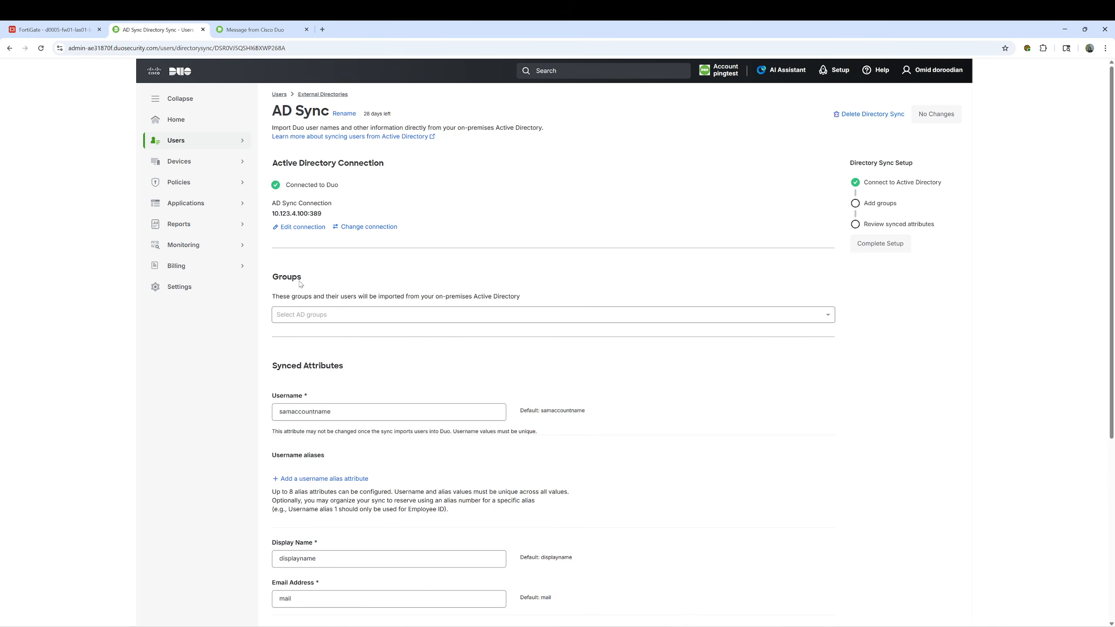
Search 'vpn' to add VPN-Admin and VPN-Employees as import groups, then complete setup
click(311, 315)
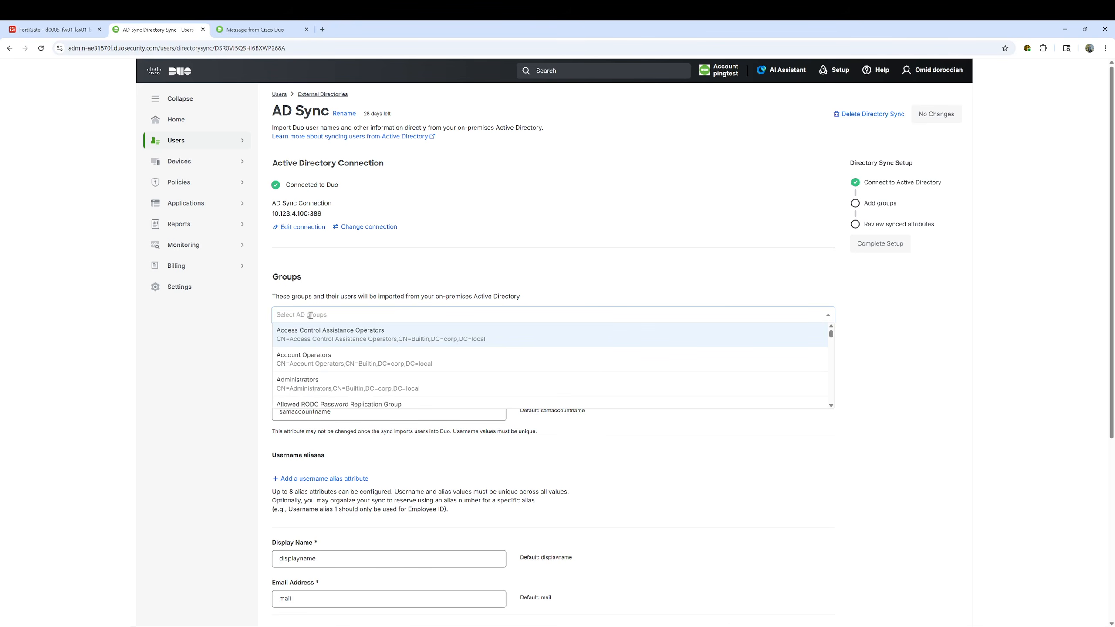
text(vpn)
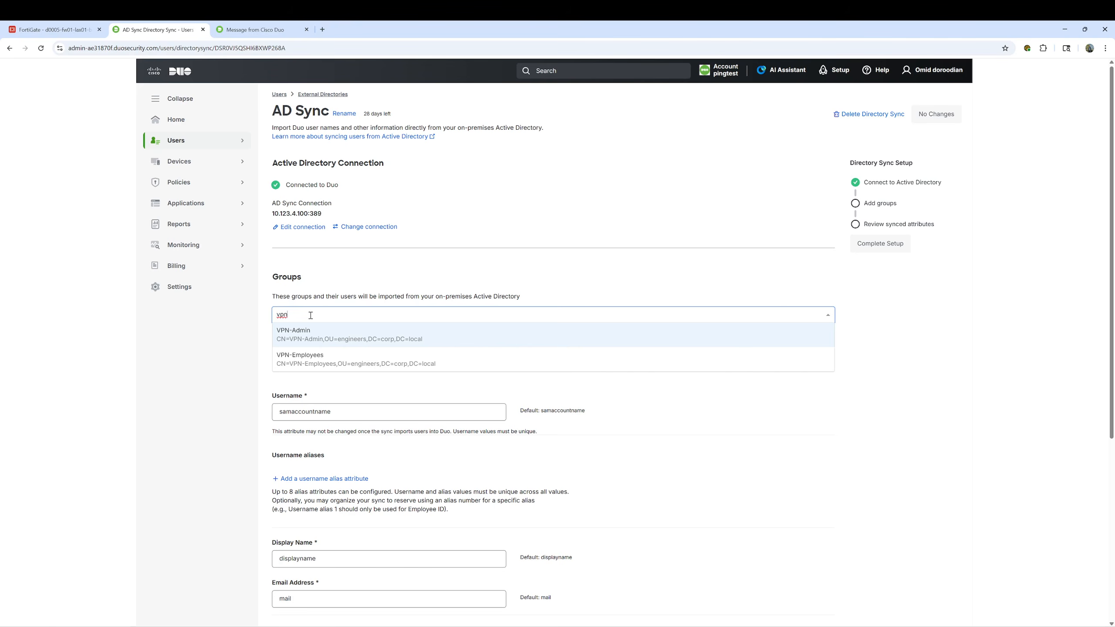
click(319, 331)
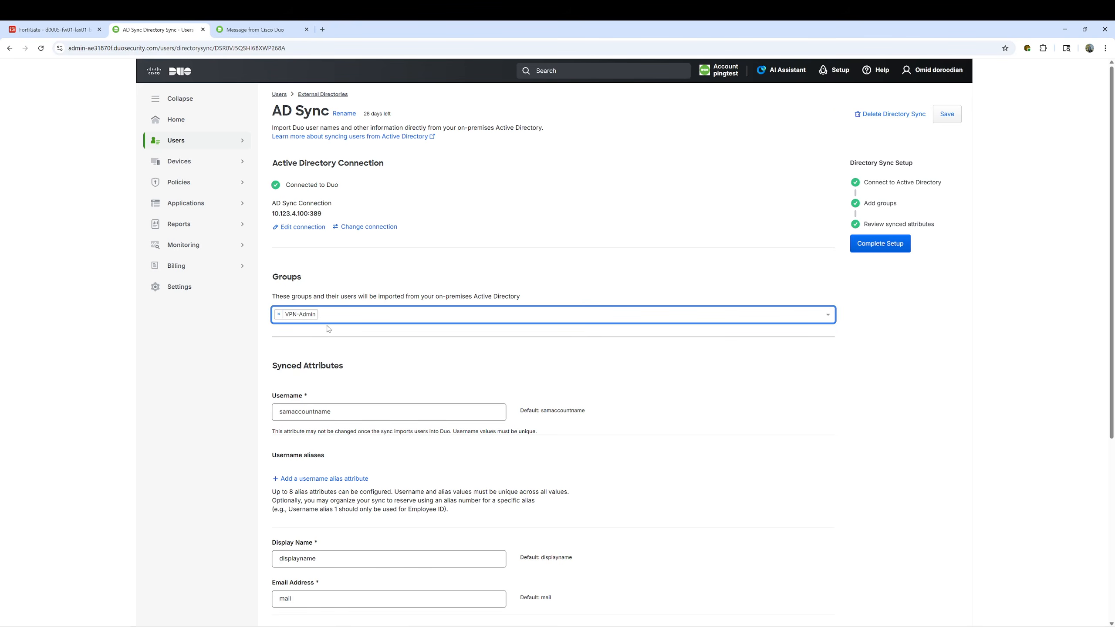
click(332, 315)
text(vpn)
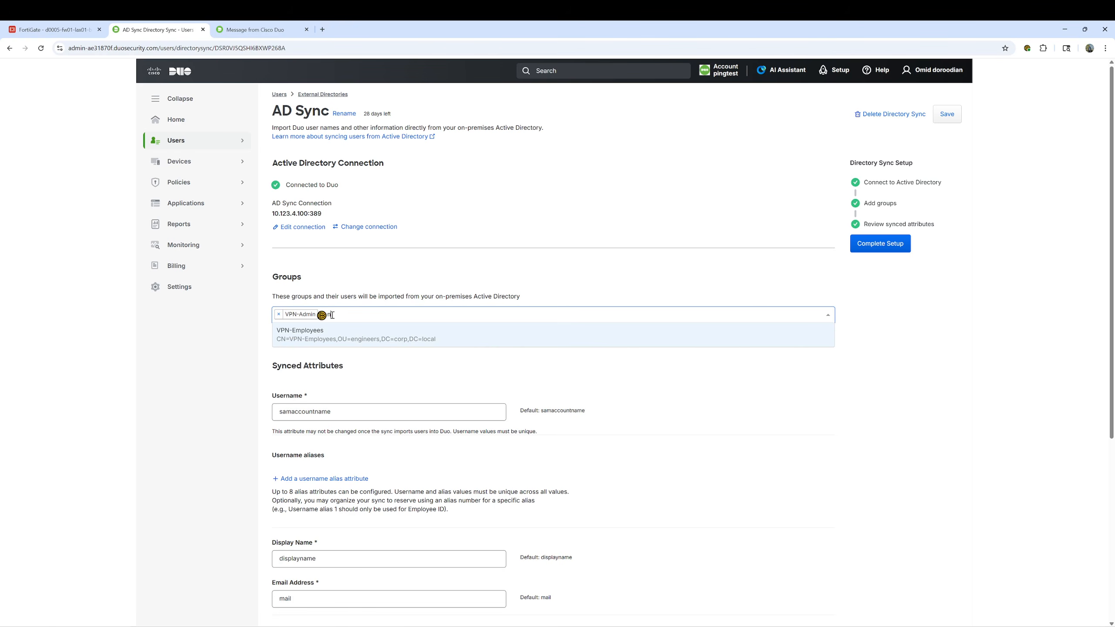
click(331, 332)
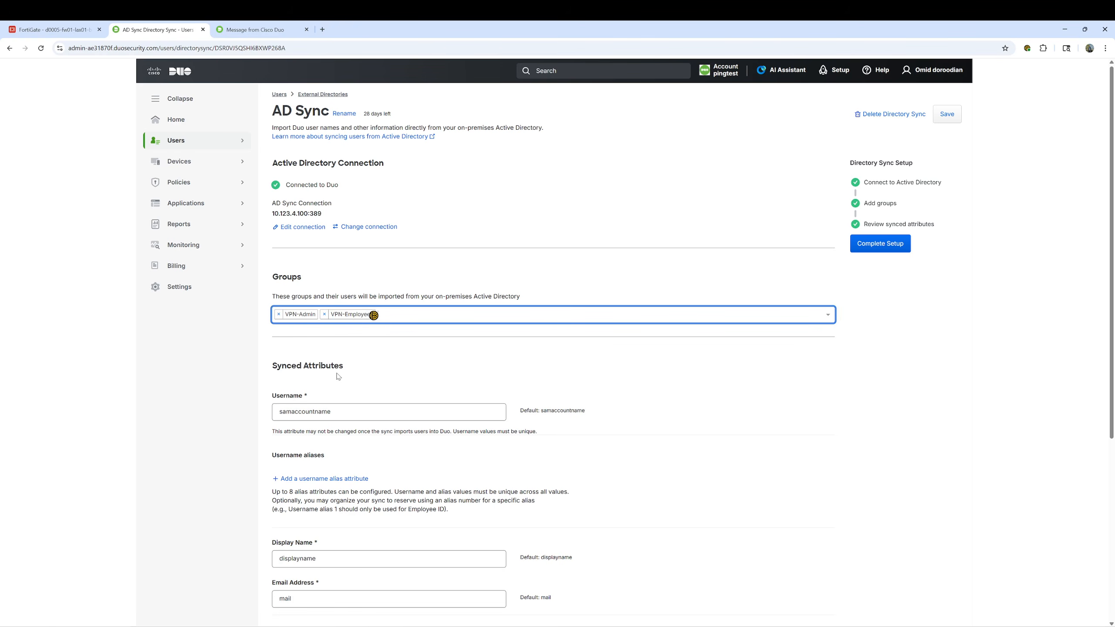
scroll(386, 376, down, 5)
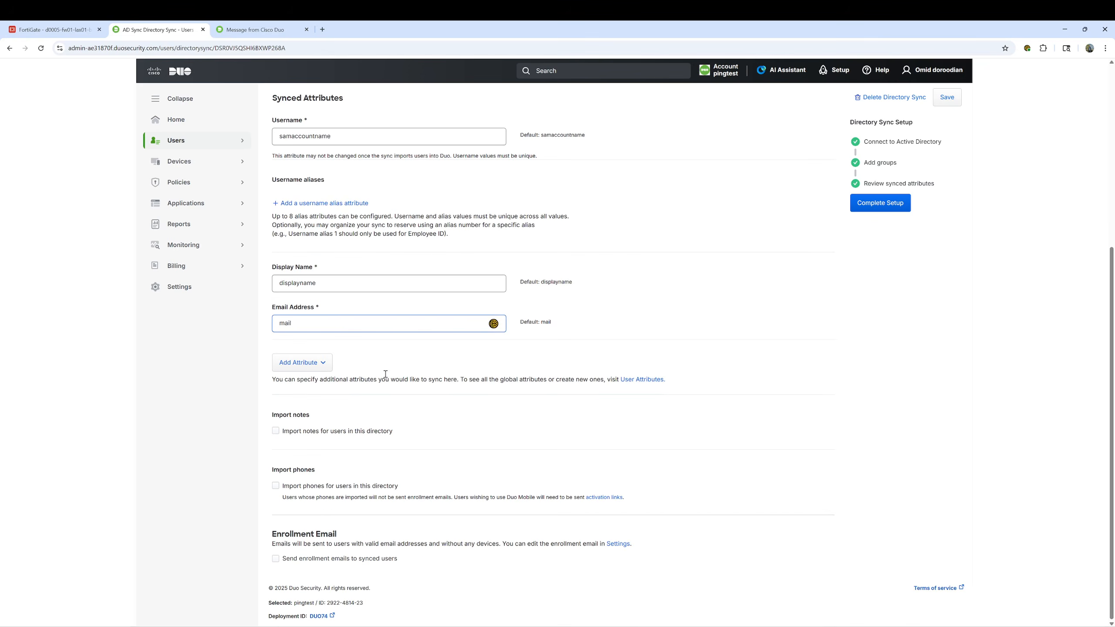
scroll(613, 323, up, 4)
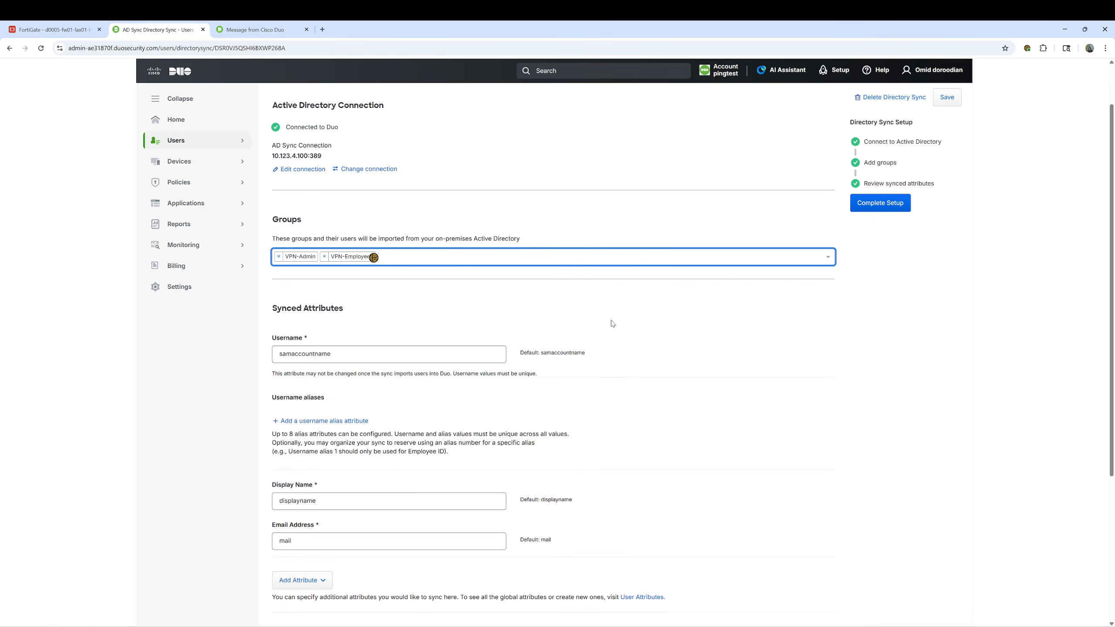
click(875, 205)
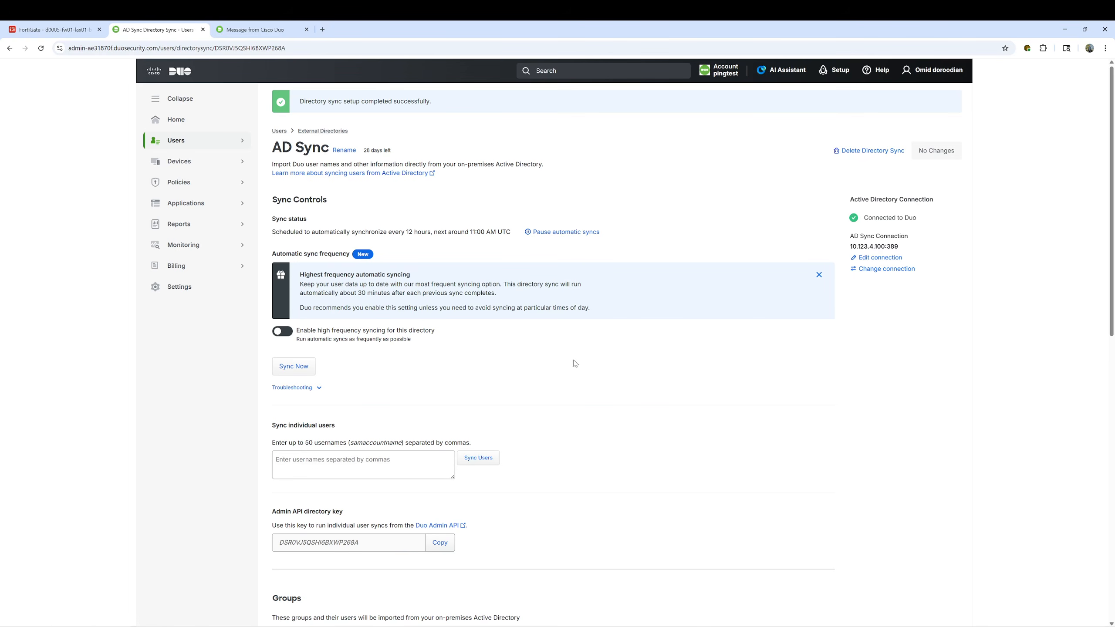
Run Sync Now to import 1 user and 2 groups, then go to the Users list
drag(274, 233, 432, 233)
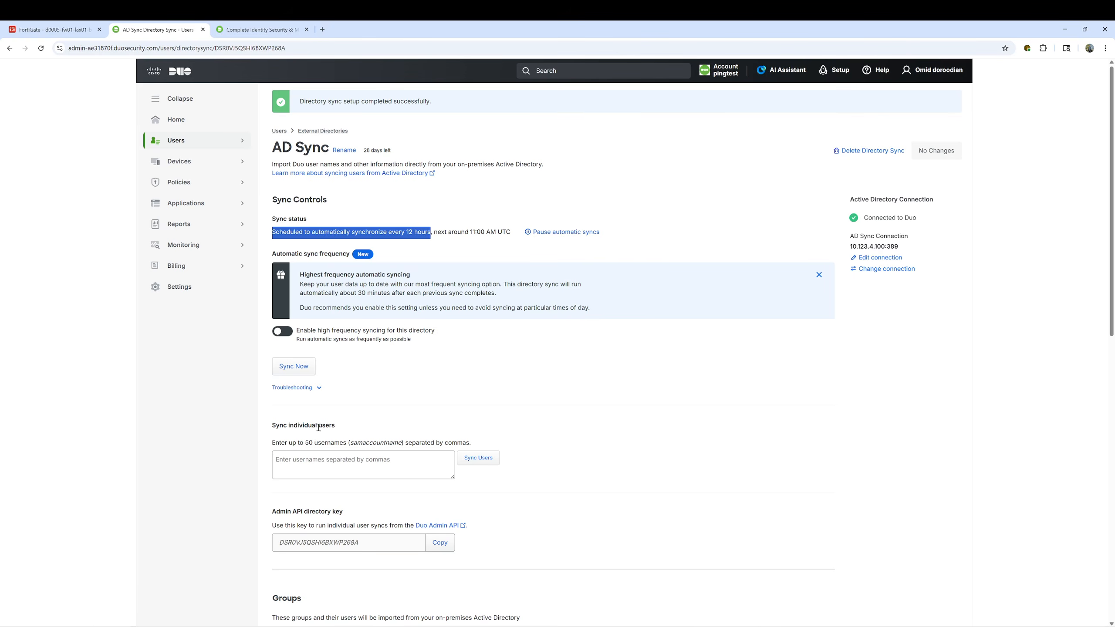
click(295, 369)
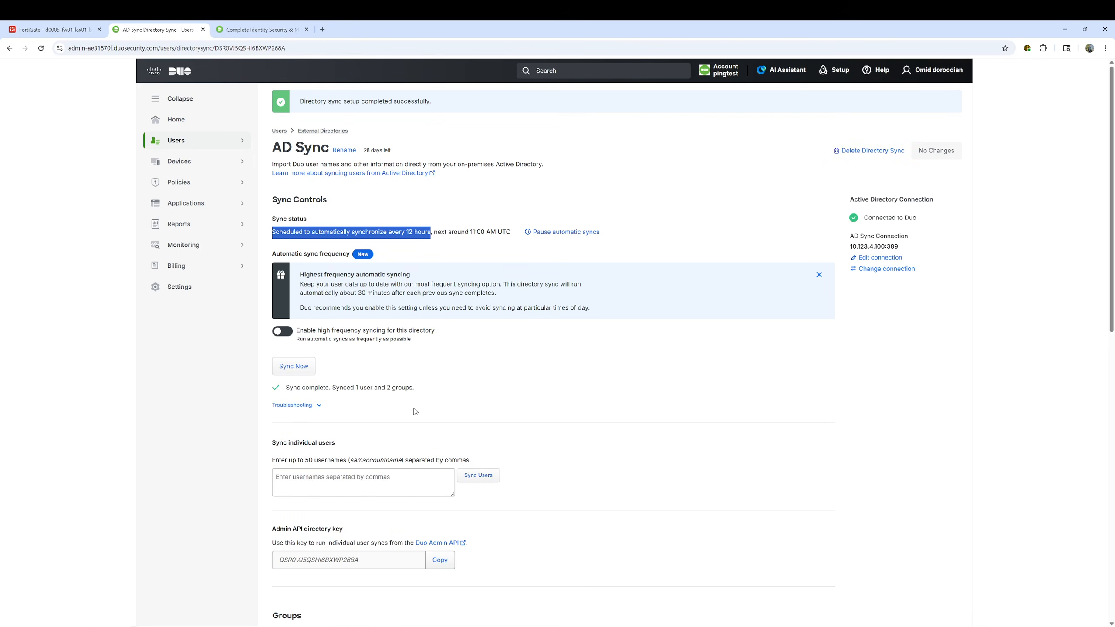
drag(333, 389, 414, 393)
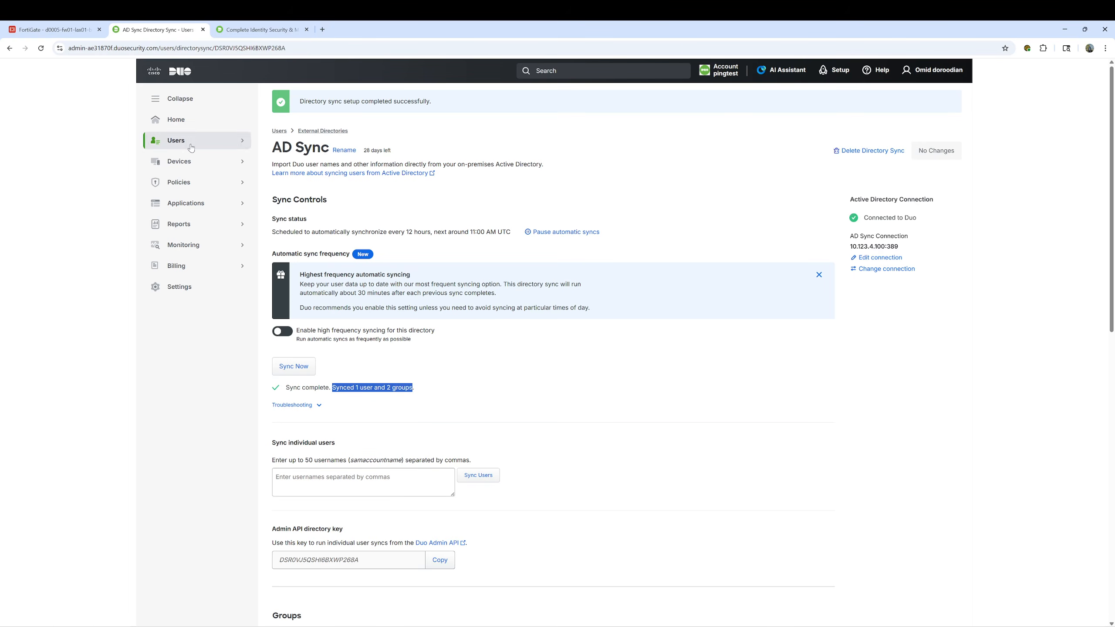
mouse_move(189, 145)
click(273, 140)
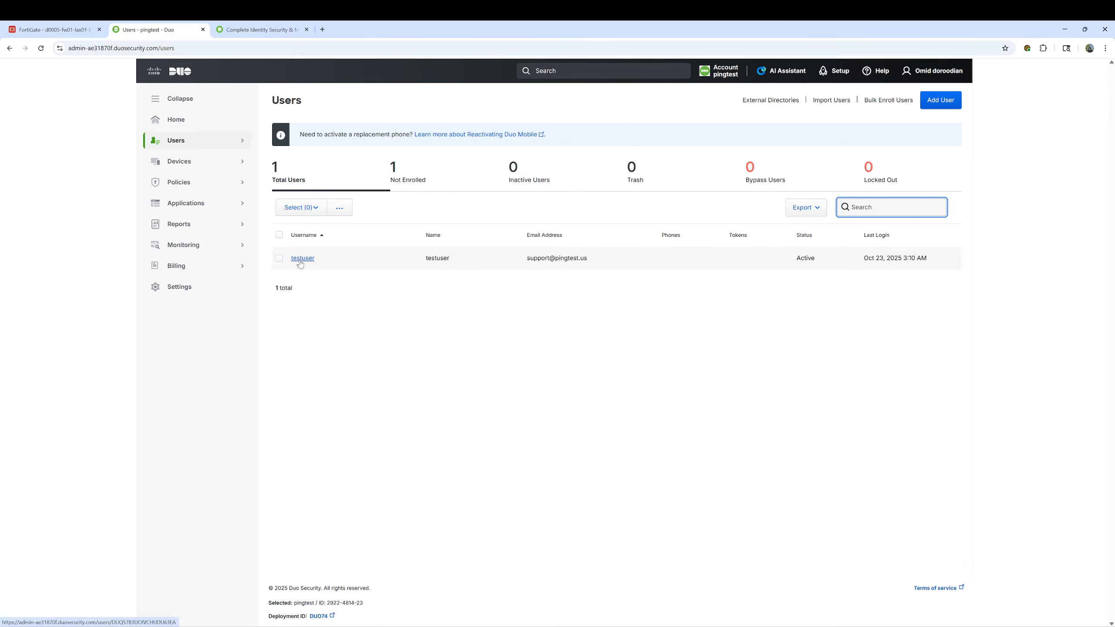
Show the Groups list with VPN-Admin and VPN-Employees, glance at the agenda slide, then return
mouse_move(189, 141)
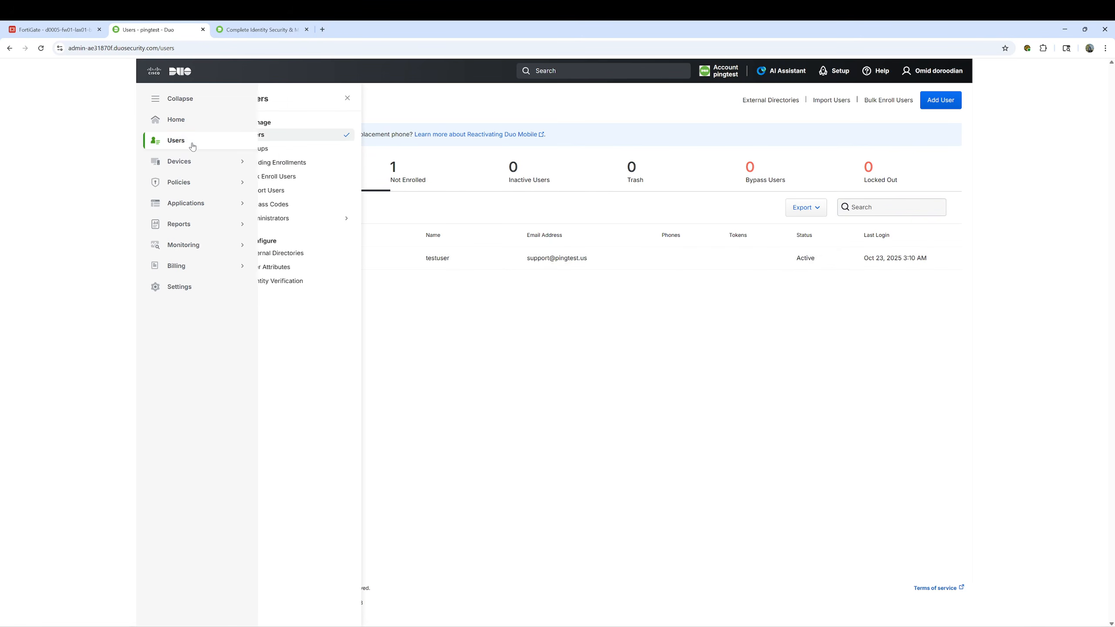
click(277, 152)
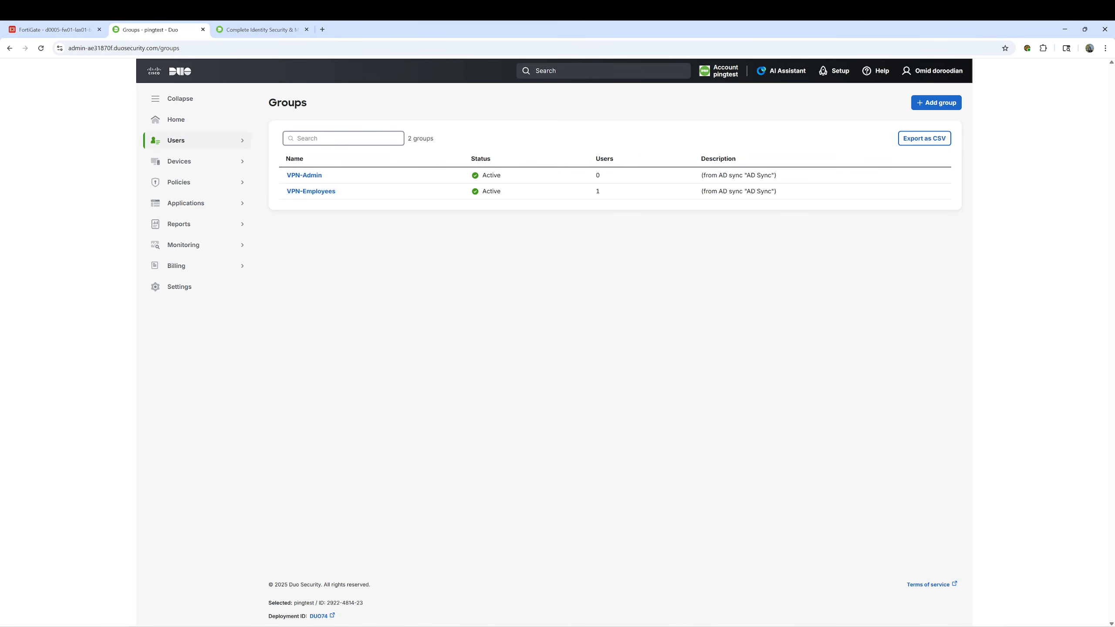
click(748, 615)
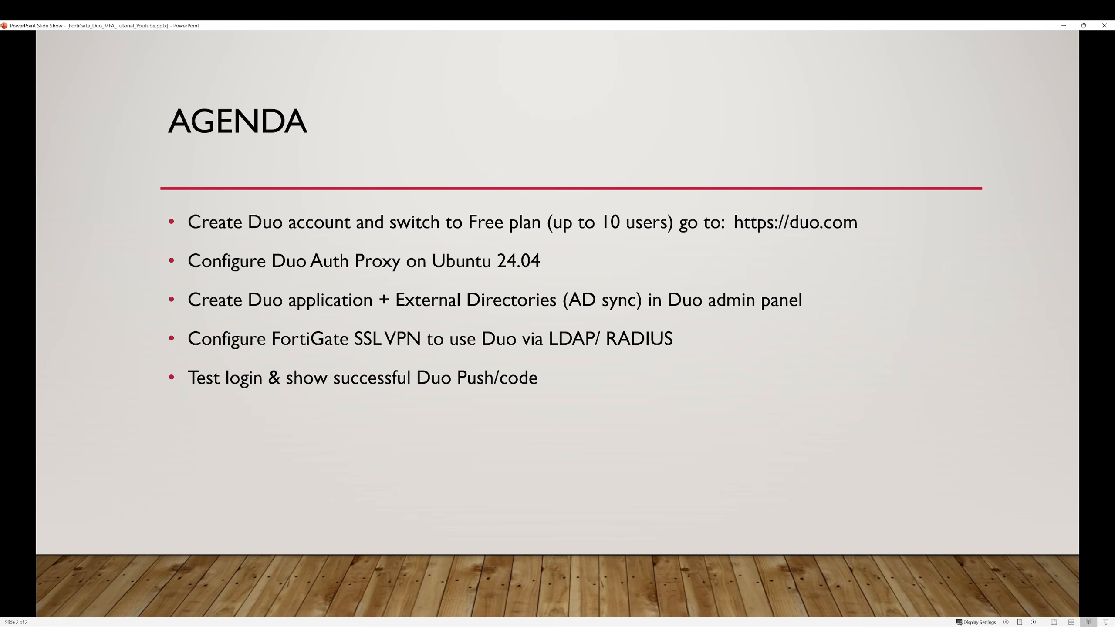
mouse_move(750, 626)
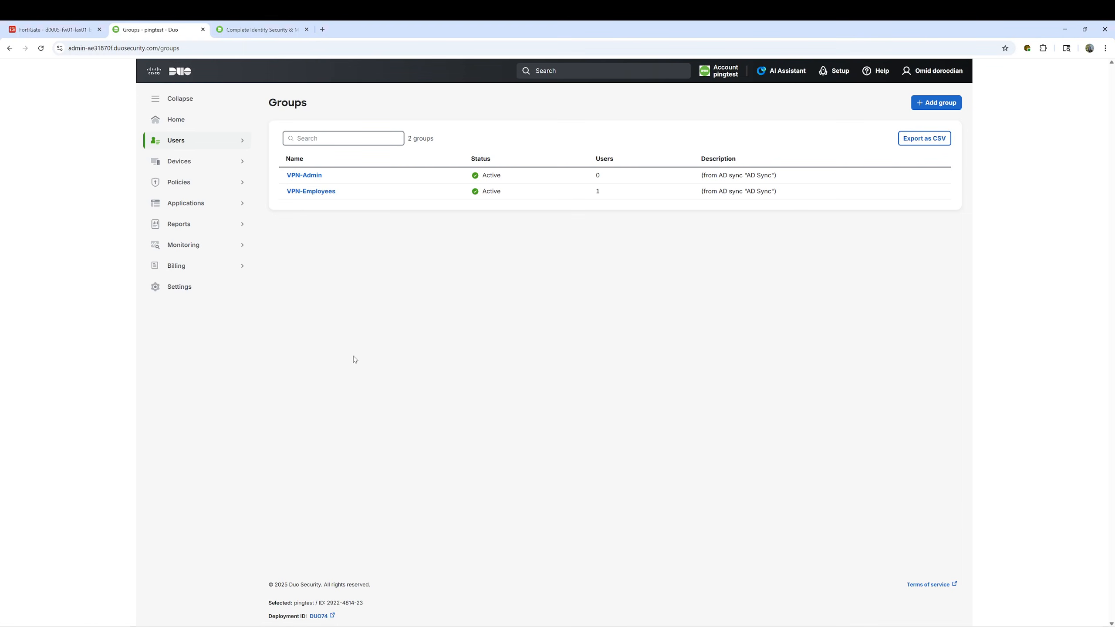
click(196, 204)
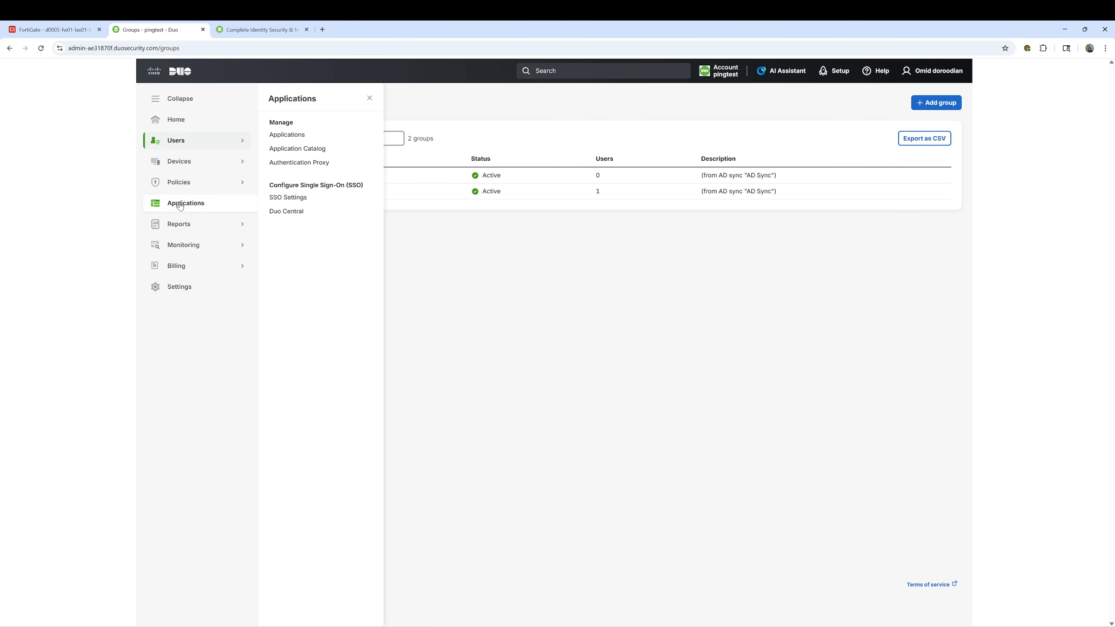
Search the application catalog for 'forti' and add Fortinet FortiGate SSL VPN
click(277, 137)
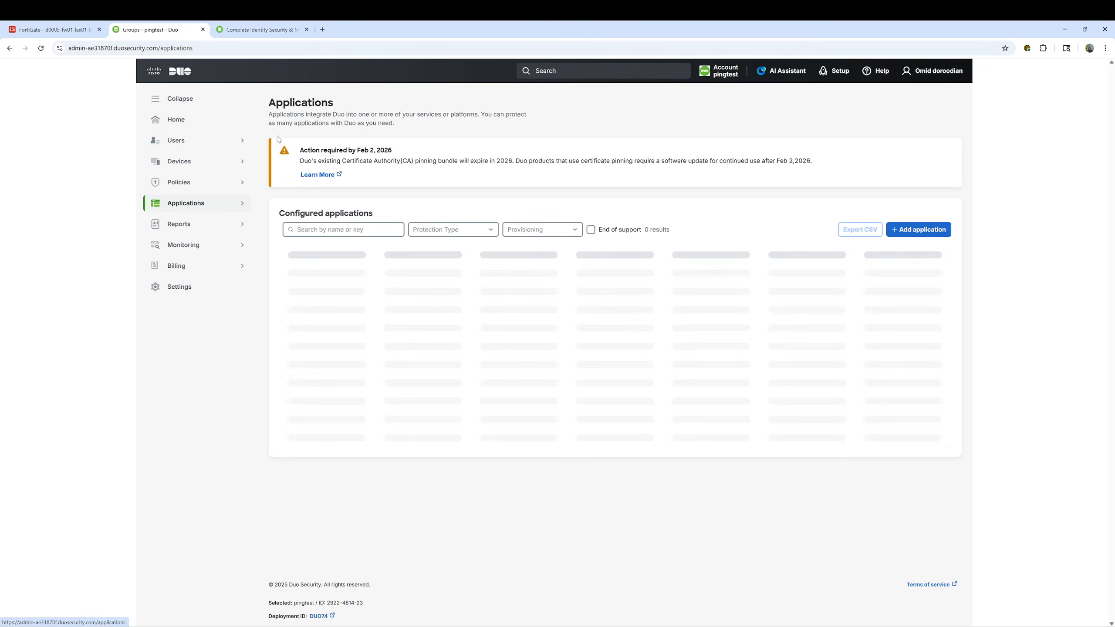
click(904, 229)
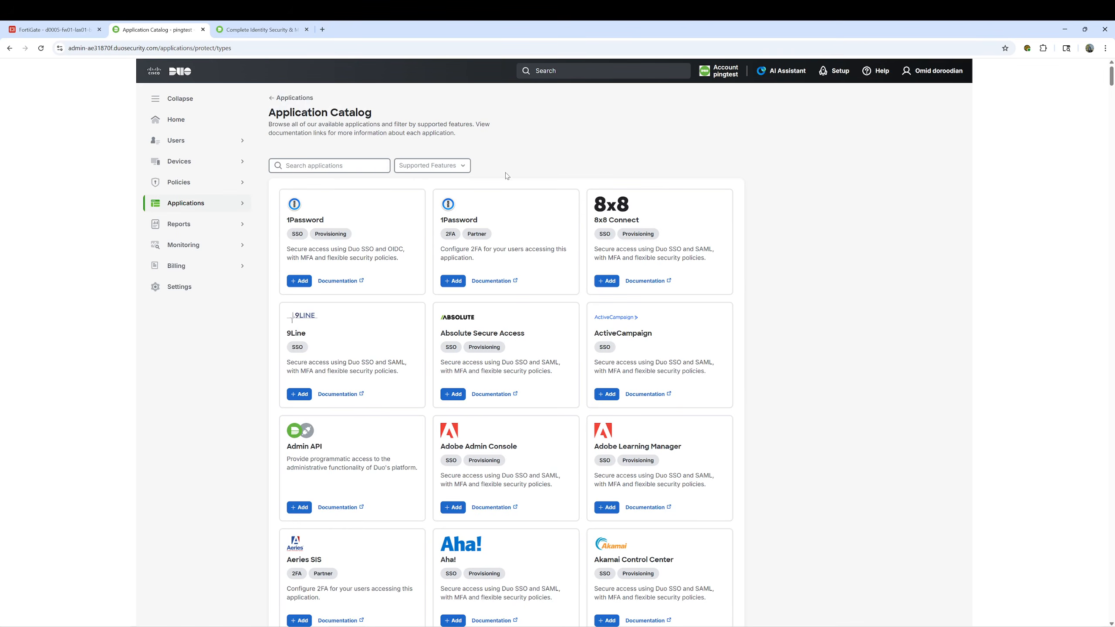
click(337, 165)
text(forti)
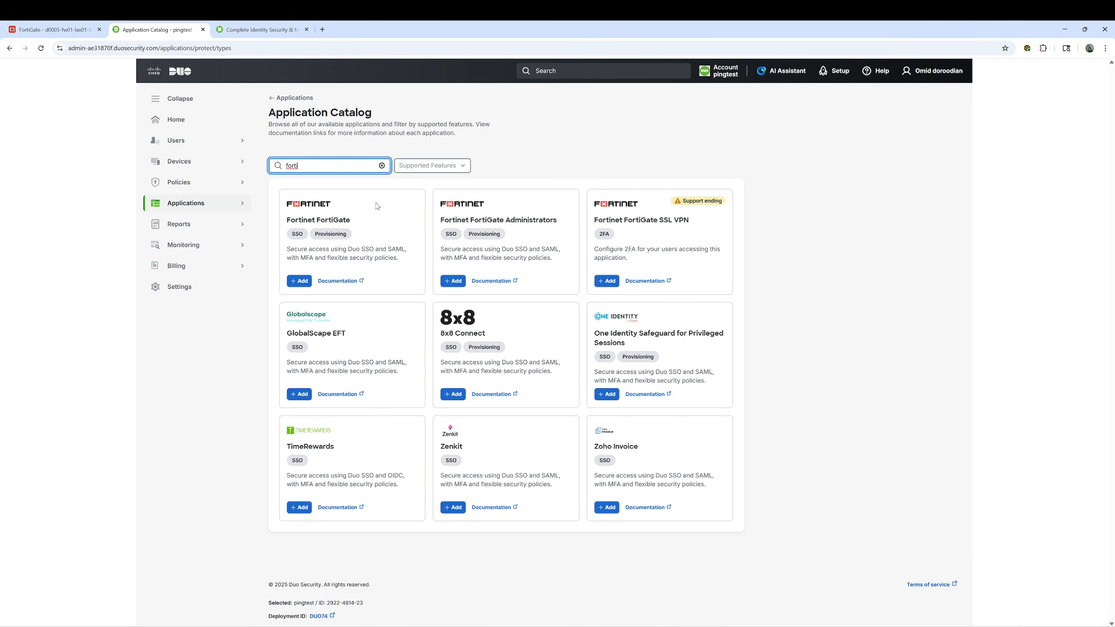
click(611, 281)
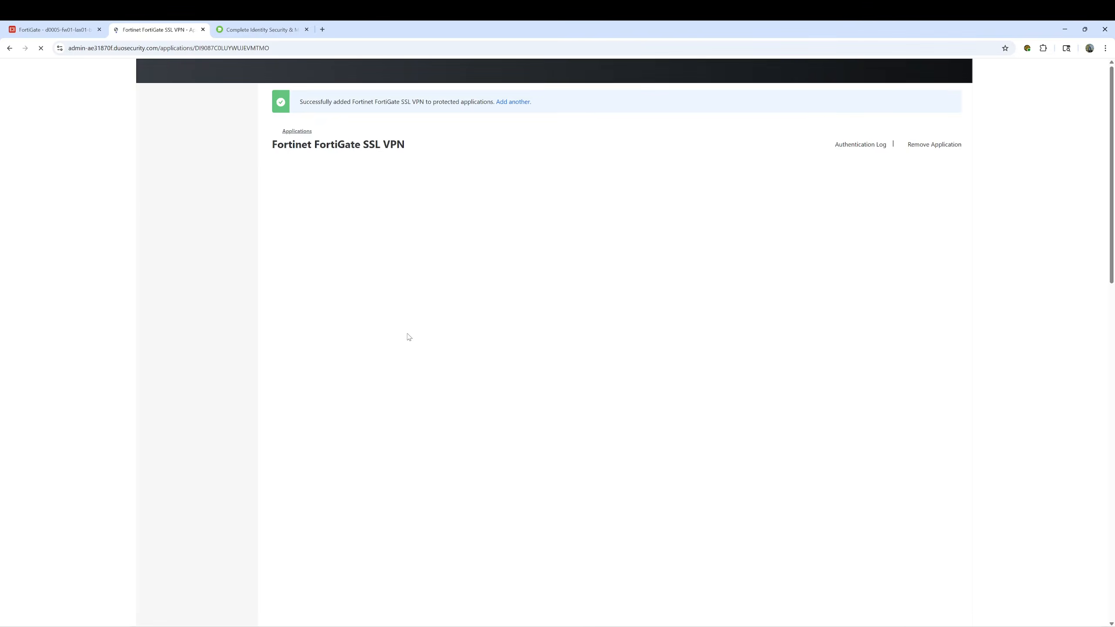
Set user access to 'Enable only for permitted groups' with VPN-Admin and VPN-Employees
scroll(477, 313, down, 3)
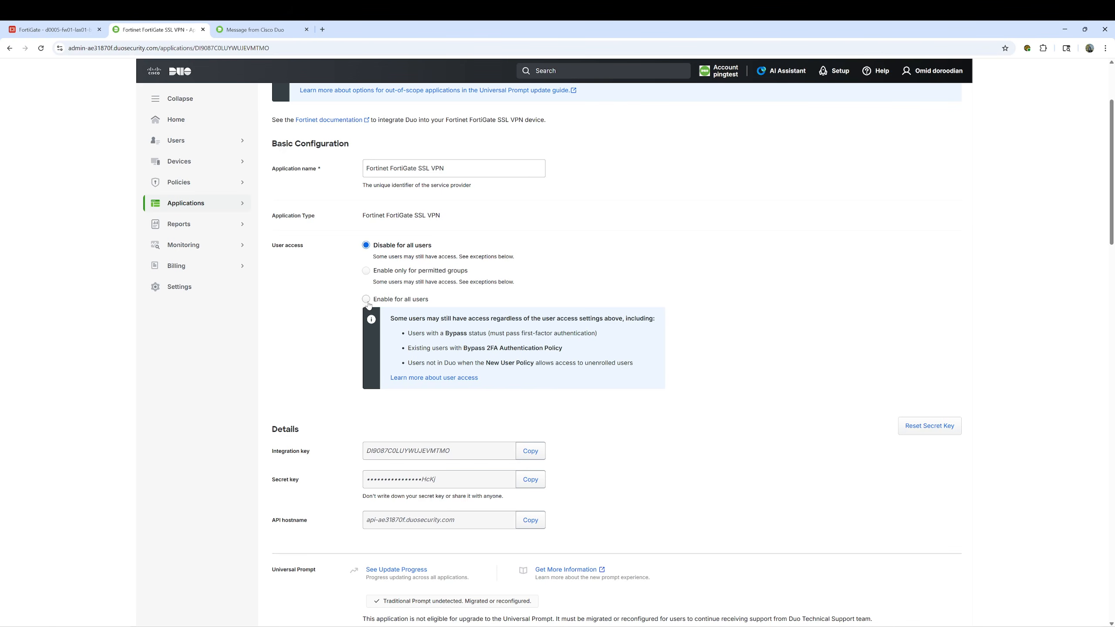
click(366, 271)
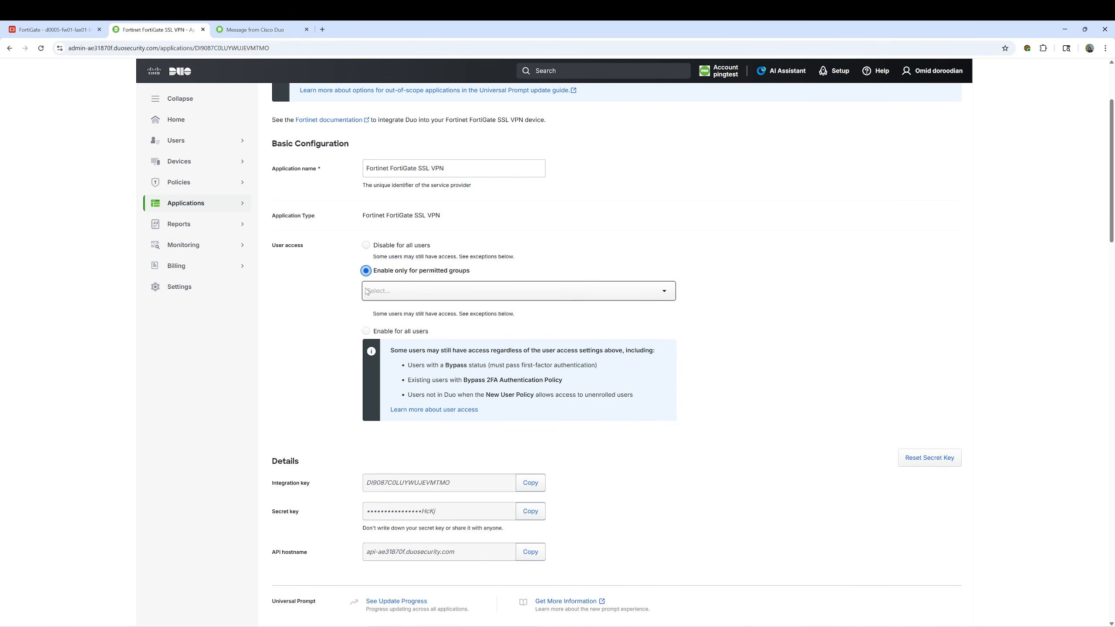
click(385, 293)
click(386, 309)
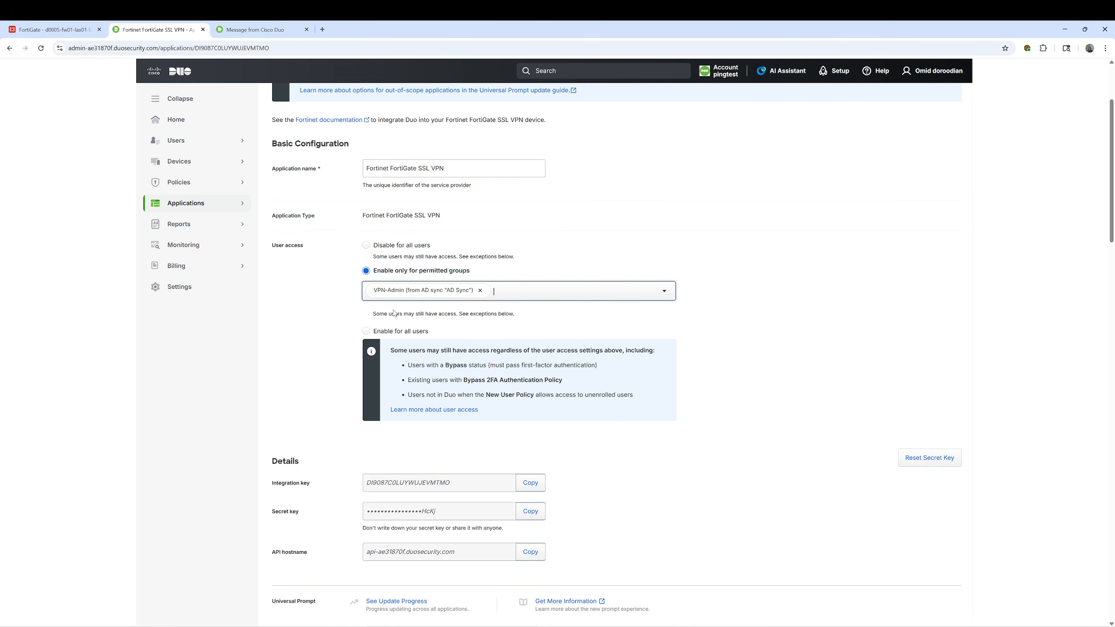
click(499, 298)
click(477, 309)
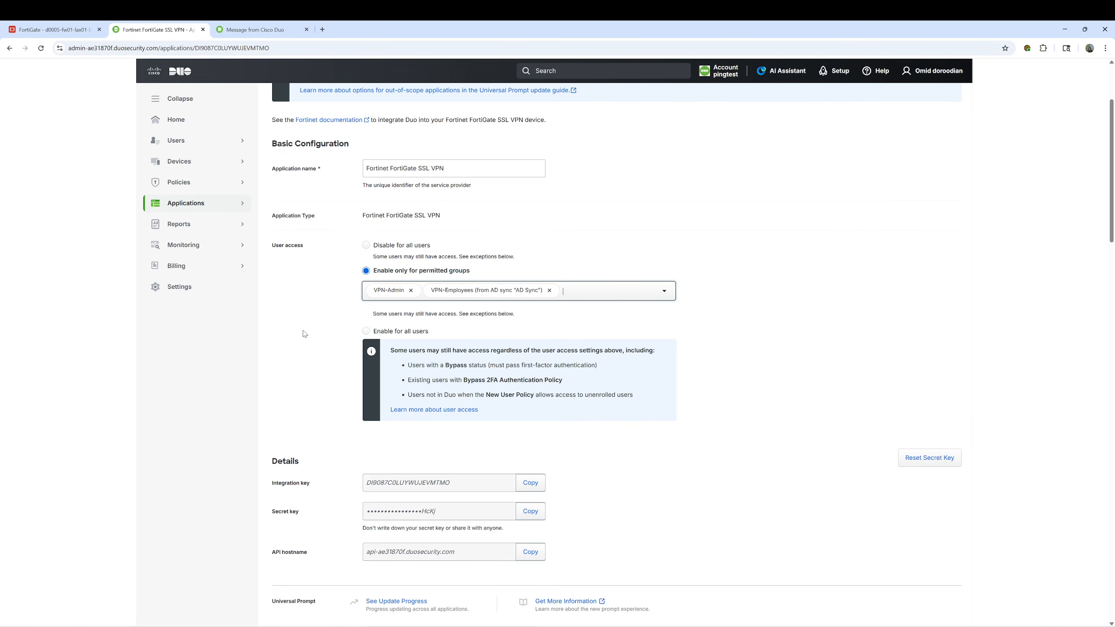
scroll(320, 334, down, 2)
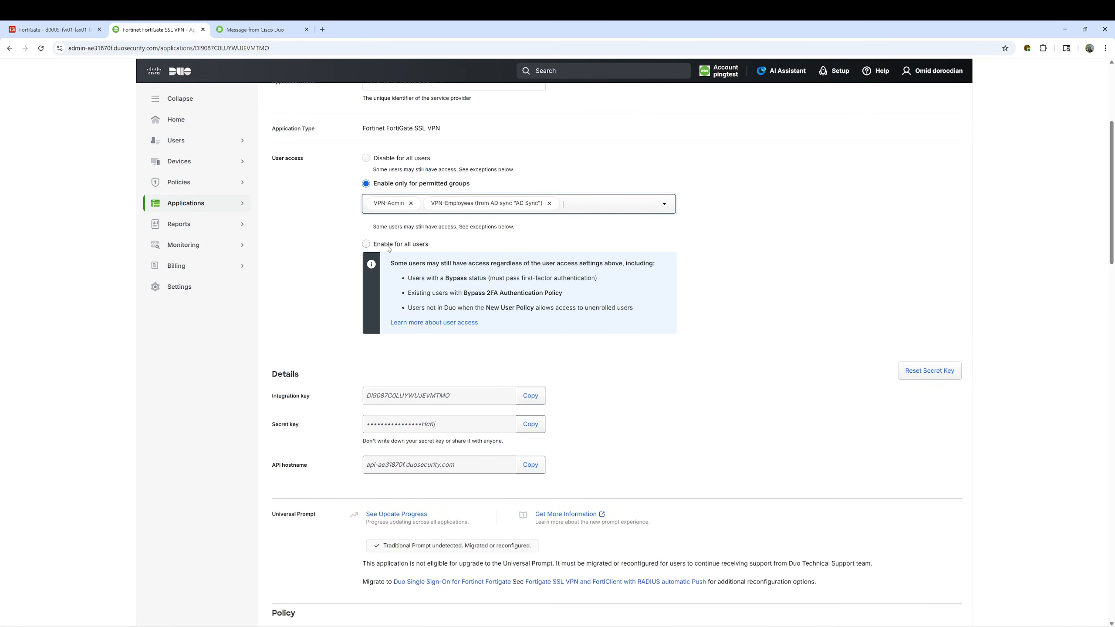
scroll(291, 304, down, 3)
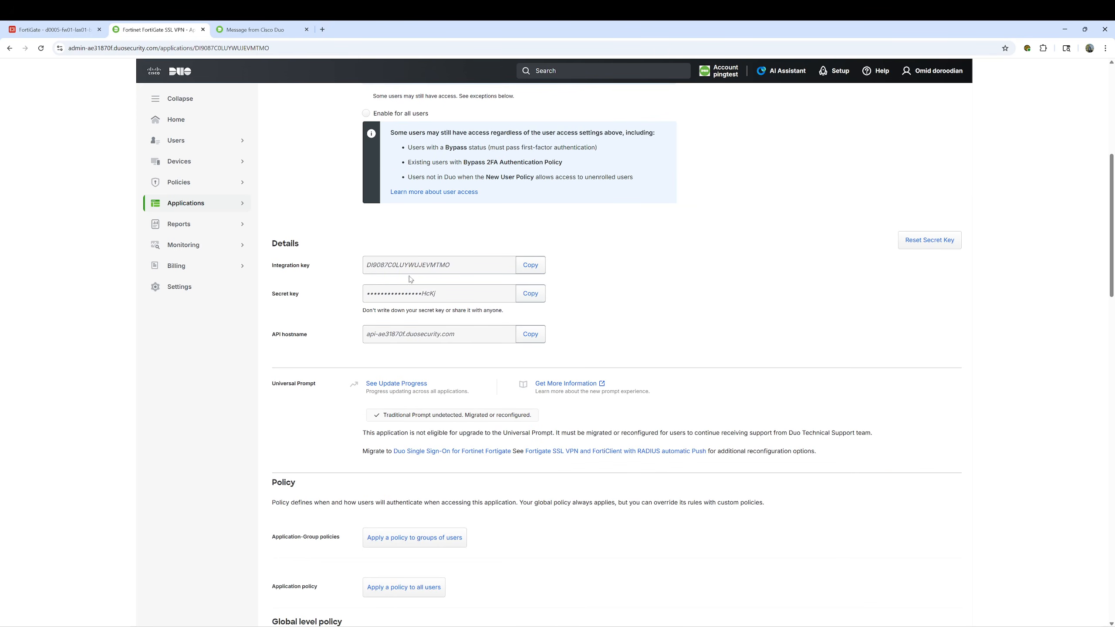
Copy the integration key and paste it after ikey= under [ldap_server_auto] in authproxy.cfg
click(530, 271)
click(591, 626)
key(Return)
key(Return)
key(Return)
key(Return)
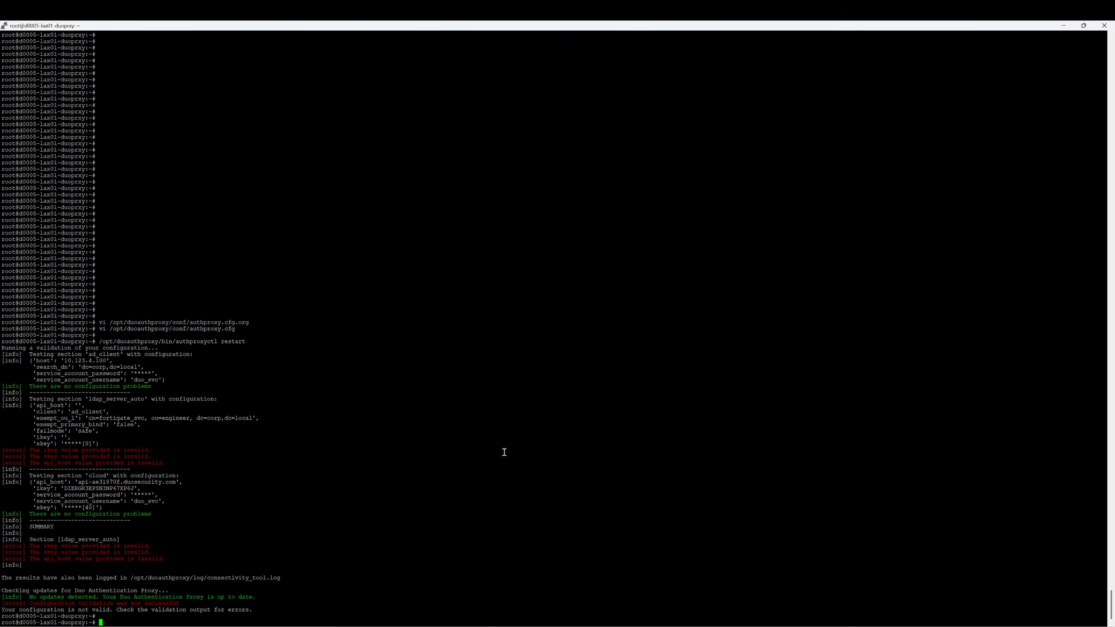
key(Up)
key(Up)
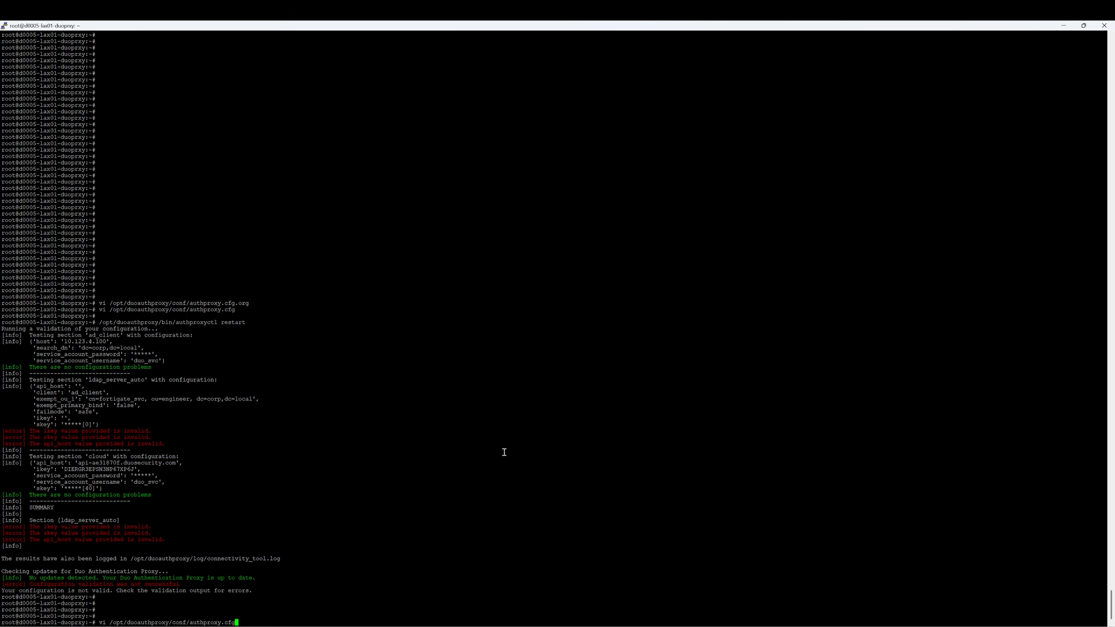
key(Return)
key(Down)
key(Down)
key(Down)
key(Down)
key(Down)
key(Down)
key(Down)
key(Down)
key(Down)
key(Down)
key(Down)
key(Down)
key(Down)
key(Down)
key(Down)
key(Down)
key(Down)
key(Down)
key(Down)
key(Down)
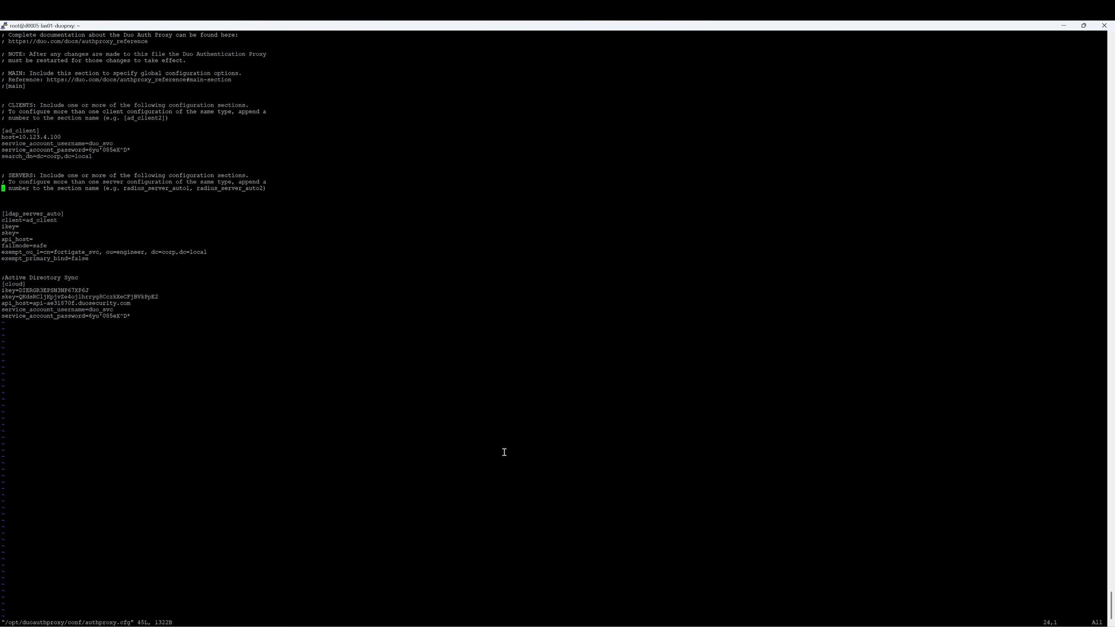
key(Down)
key(Down)
key(Down)
key(Down)
key(Down)
key(Down)
key(Down)
key(Right)
key(Right)
key(Right)
key(Right)
key(a)
right_click(281, 446)
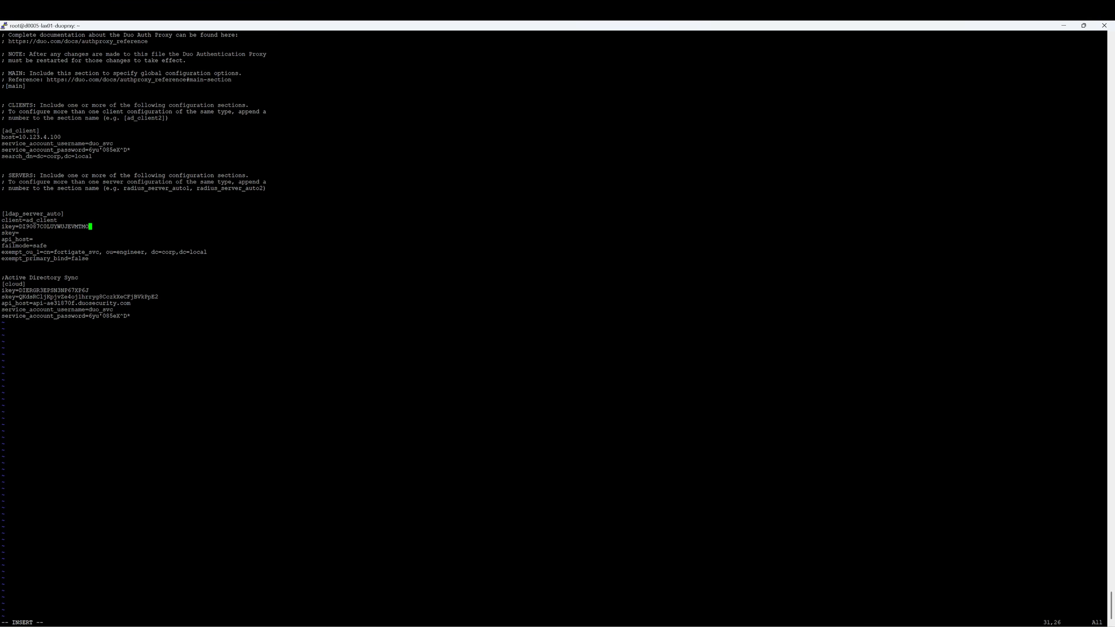
Fill skey= with the secret key and api_host= with the Duo API hostname
key(alt+Tab)
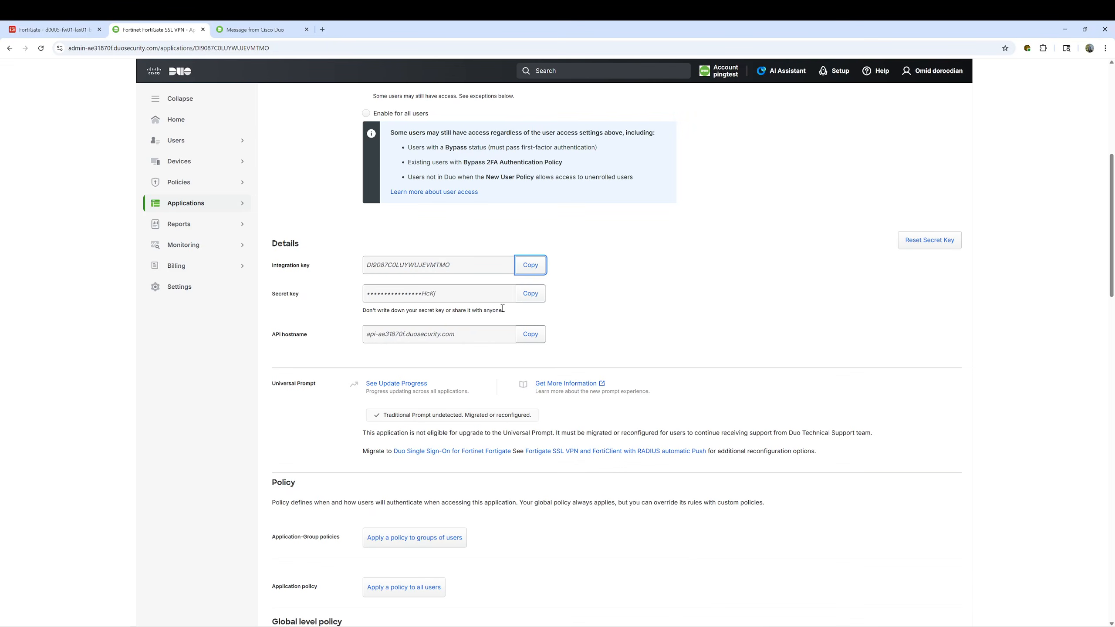
click(529, 298)
key(alt+Tab)
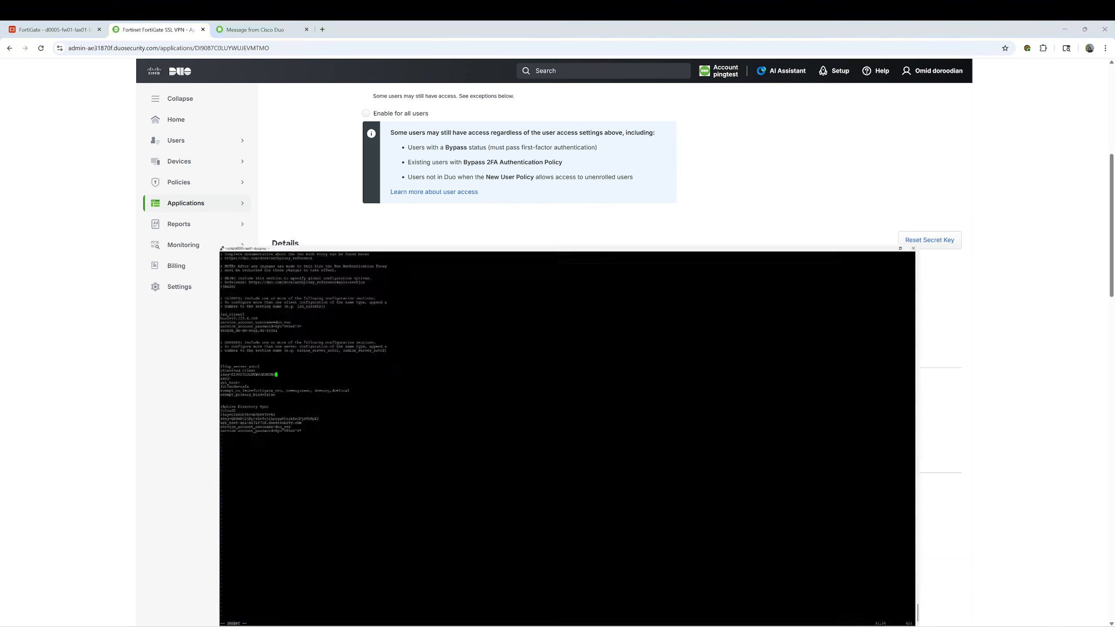
key(Down)
right_click(409, 380)
key(Down)
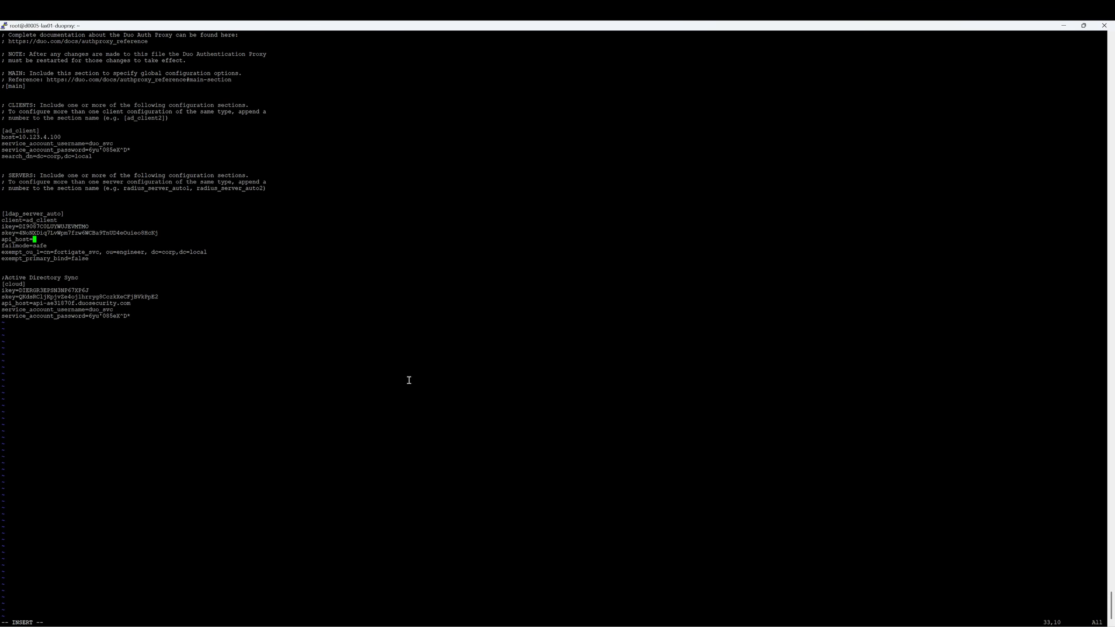
key(alt+Tab)
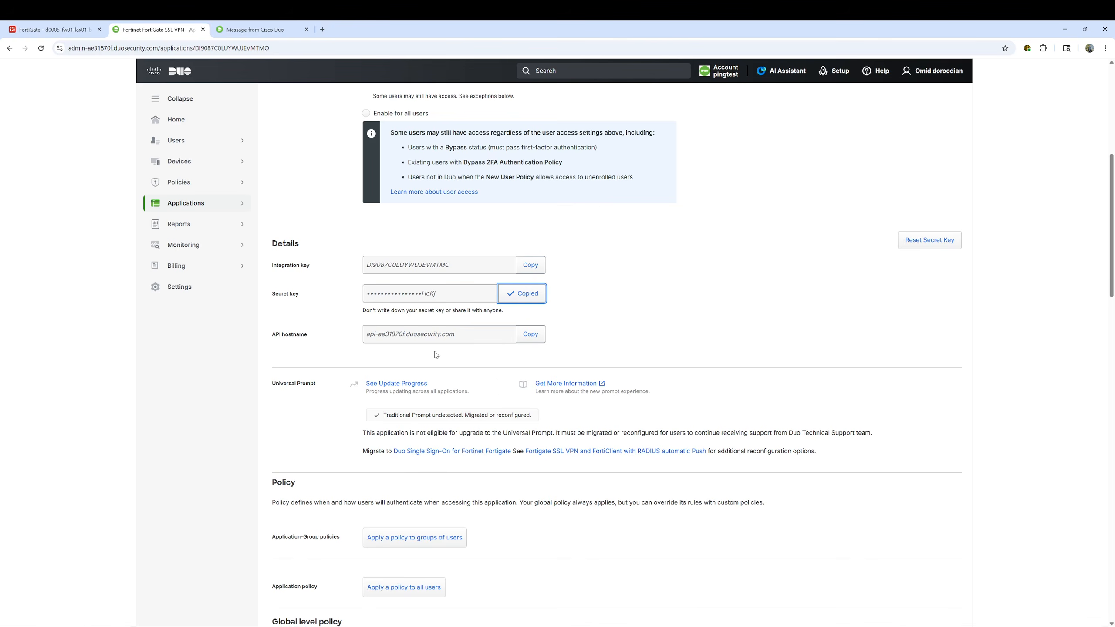
click(529, 337)
key(alt+Tab)
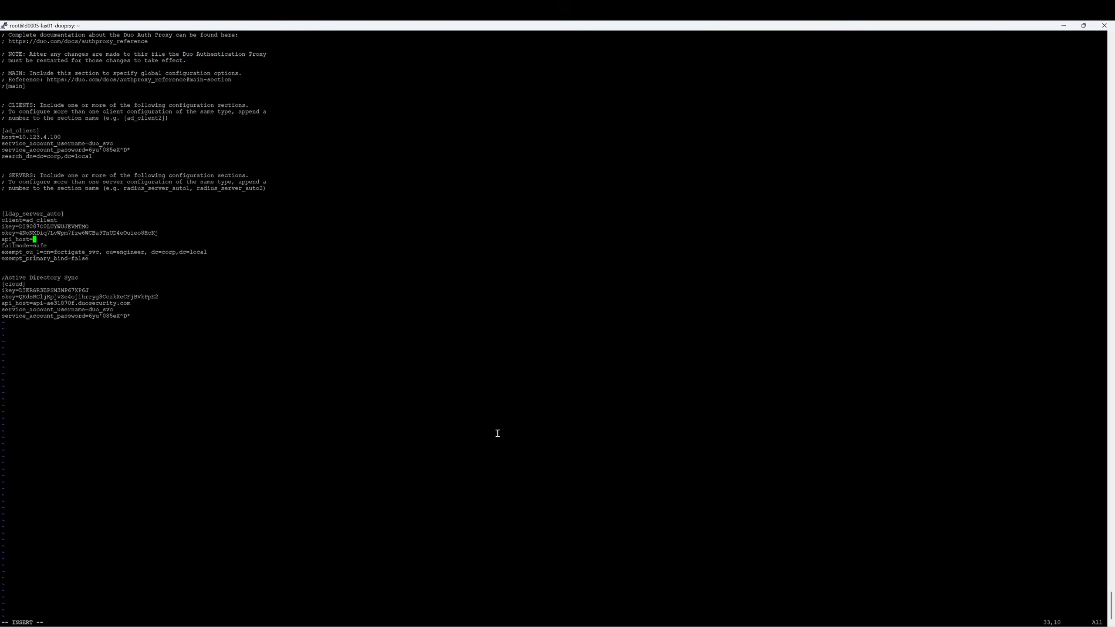
right_click(479, 406)
Highlight the exempt_ou_1 value and its service account name for review
drag(207, 253, 3, 255)
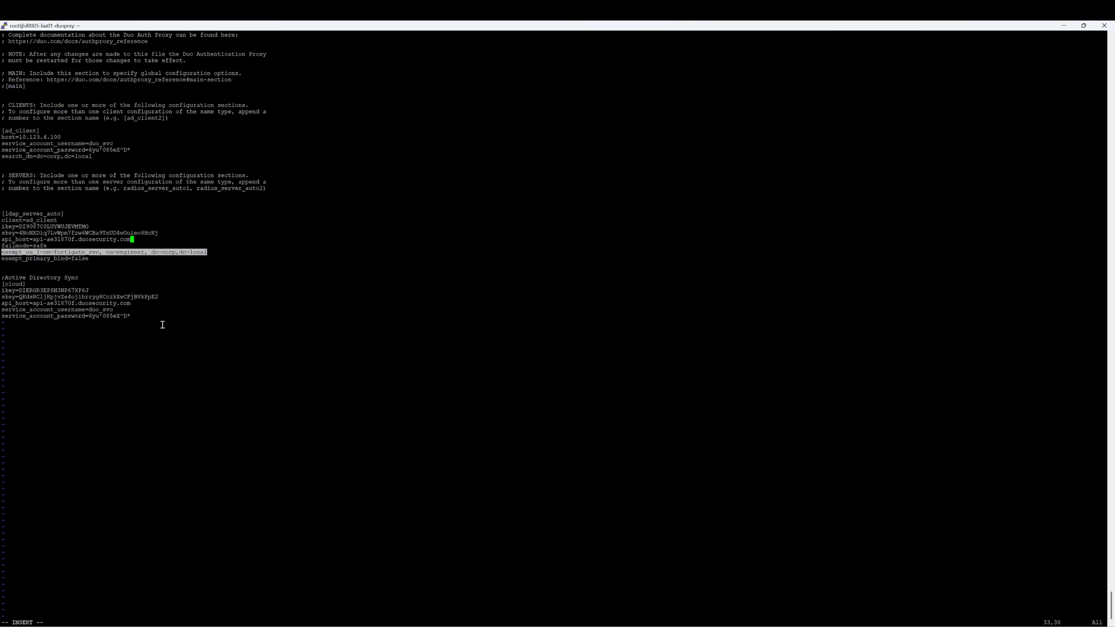
drag(54, 252, 100, 251)
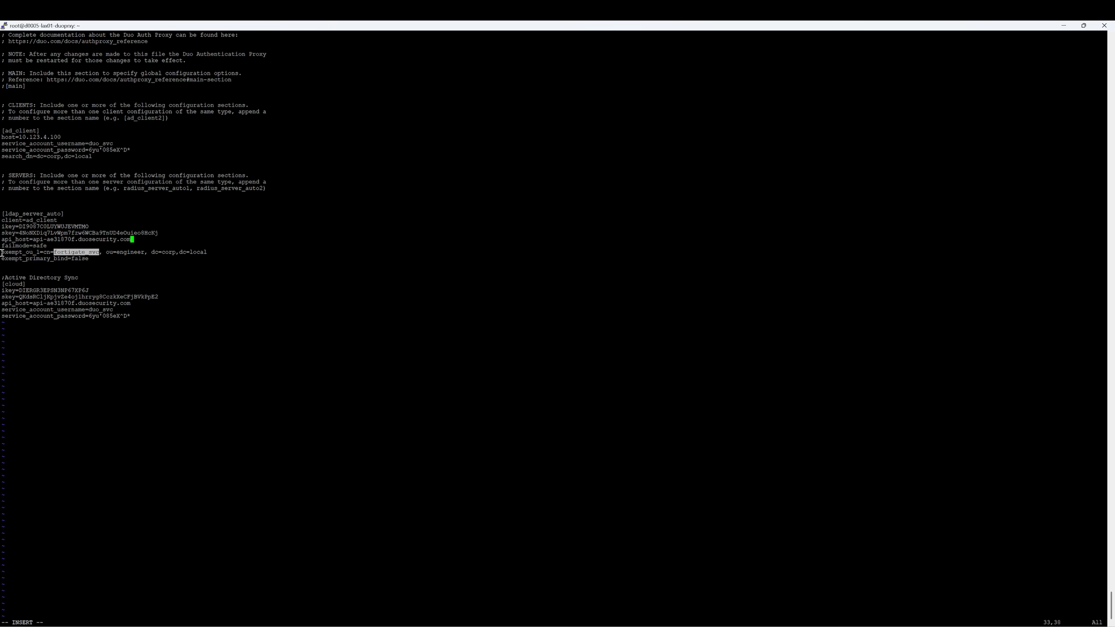
drag(2, 253, 56, 253)
click(66, 252)
Highlight 'engineer' in the exempt OU and remove a stray semicolon from the config
double_click(127, 252)
click(182, 368)
key(Down)
key(Down)
key(Down)
key(Down)
key(Down)
text(;)
key(BackSpace)
Save authproxy.cfg with :wq and rerun authproxyctl restart to validate the config
key(Escape)
text(:wq)
key(Return)
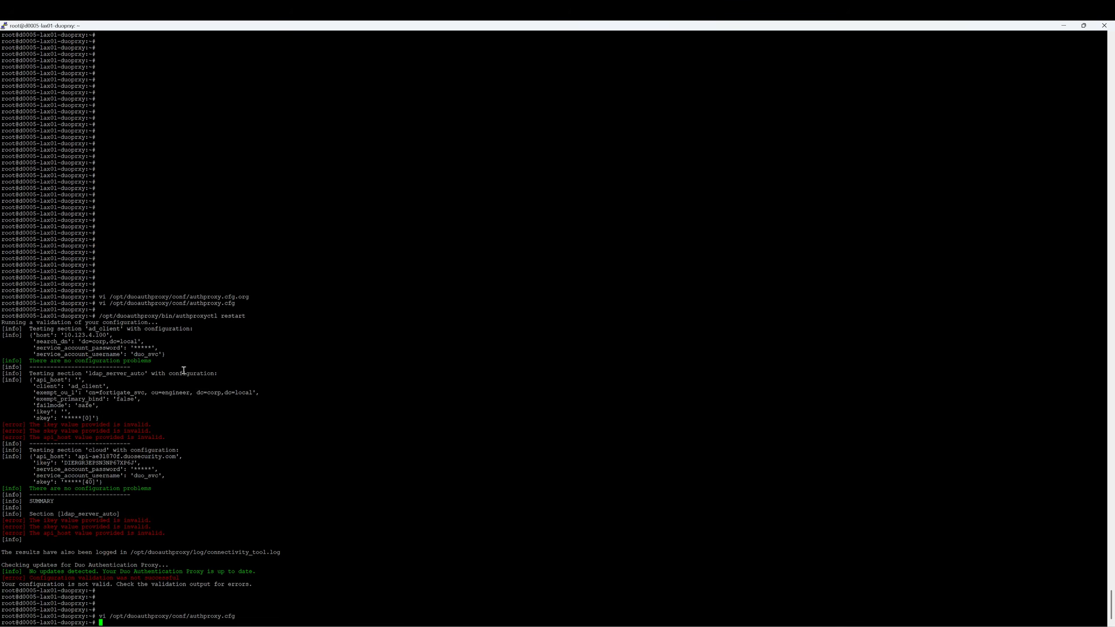
key(Return)
key(Return)
key(Up)
key(Up)
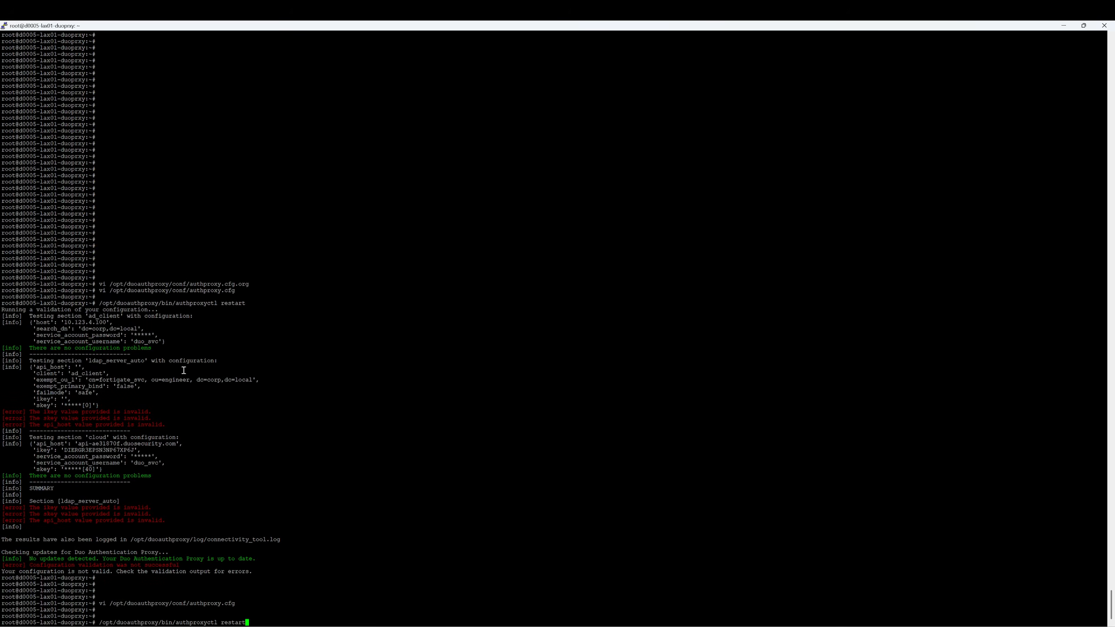
key(Return)
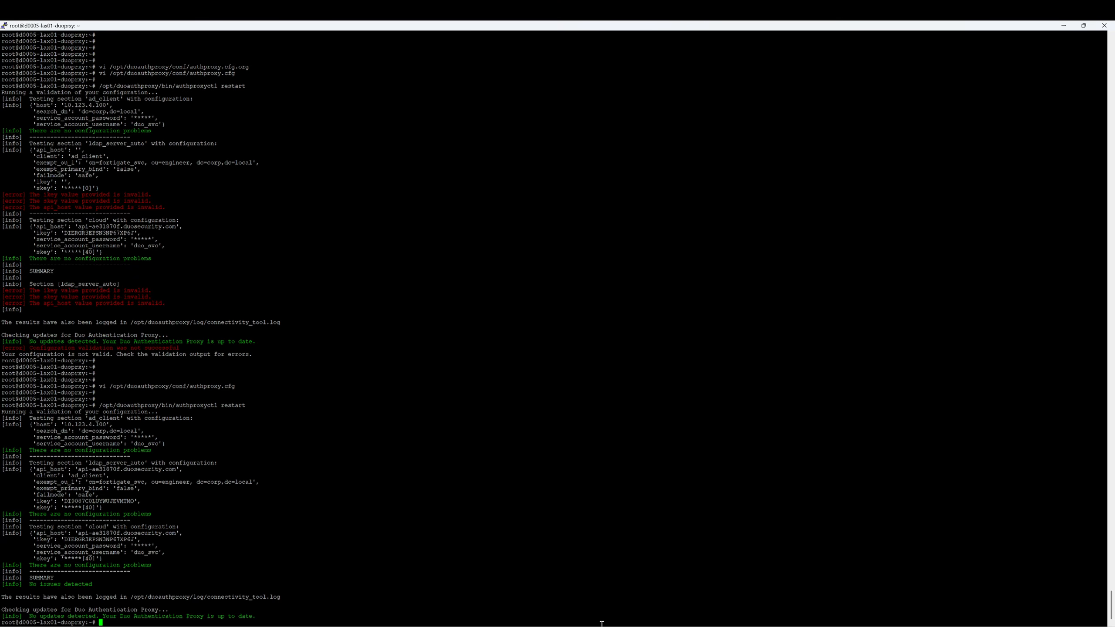
Save the FortiGate SSL VPN application page with its permitted groups, then go back to Applications
mouse_move(616, 626)
click(616, 591)
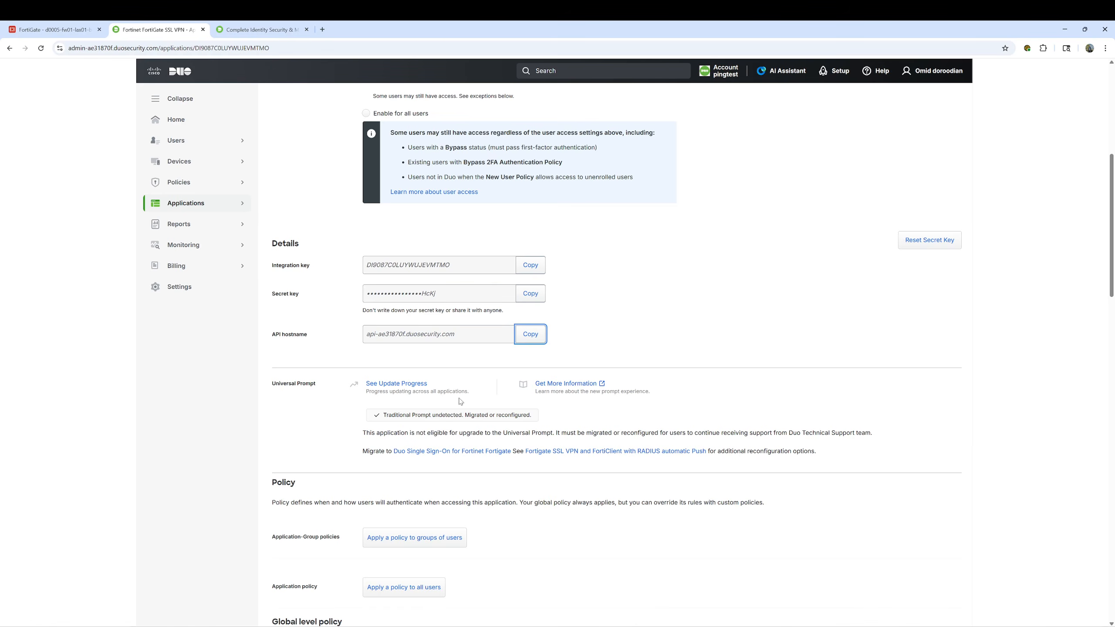
click(632, 279)
scroll(634, 283, down, 15)
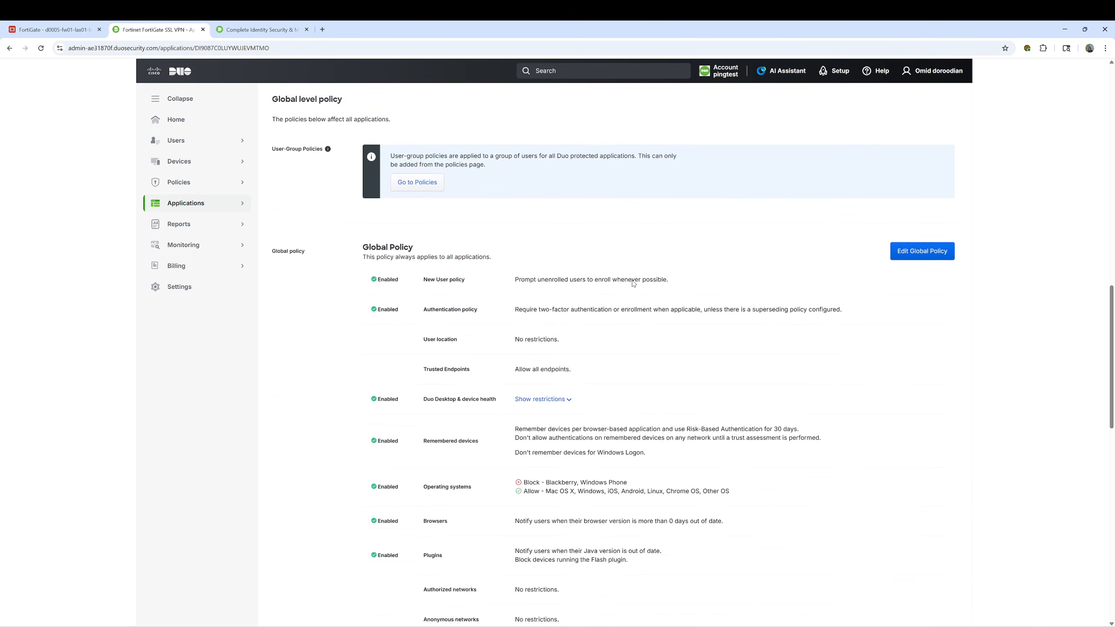
scroll(633, 283, down, 10)
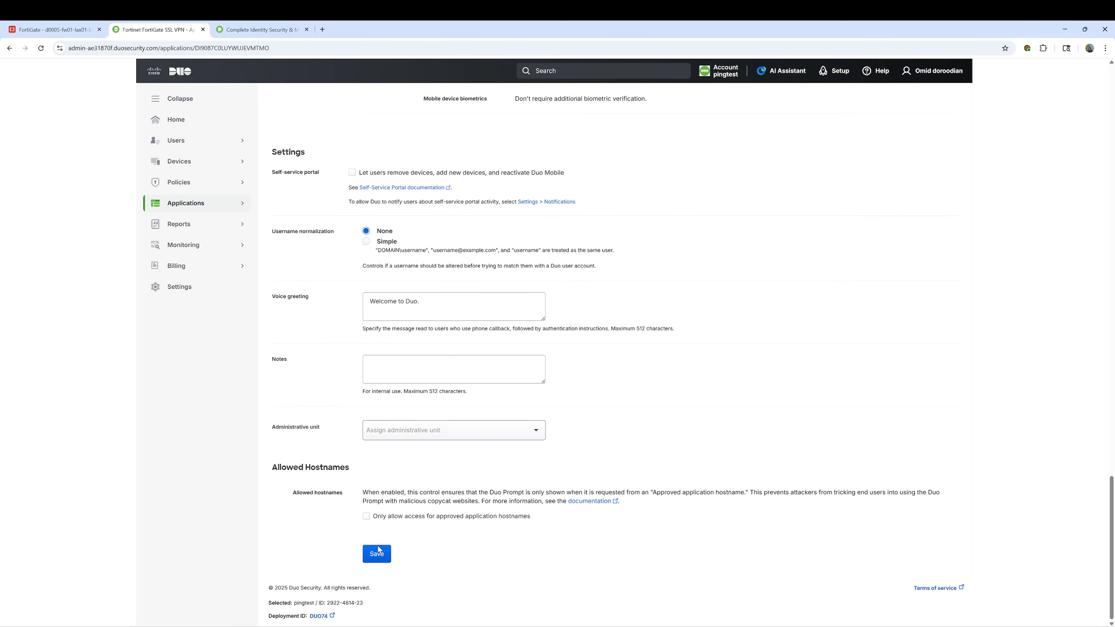
click(378, 552)
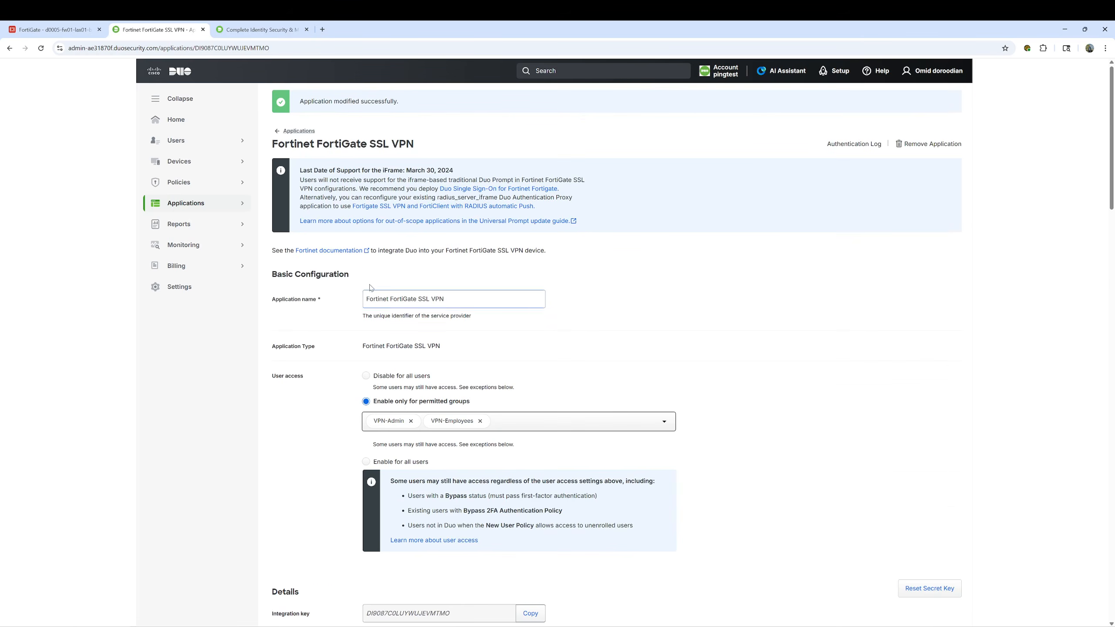
click(300, 132)
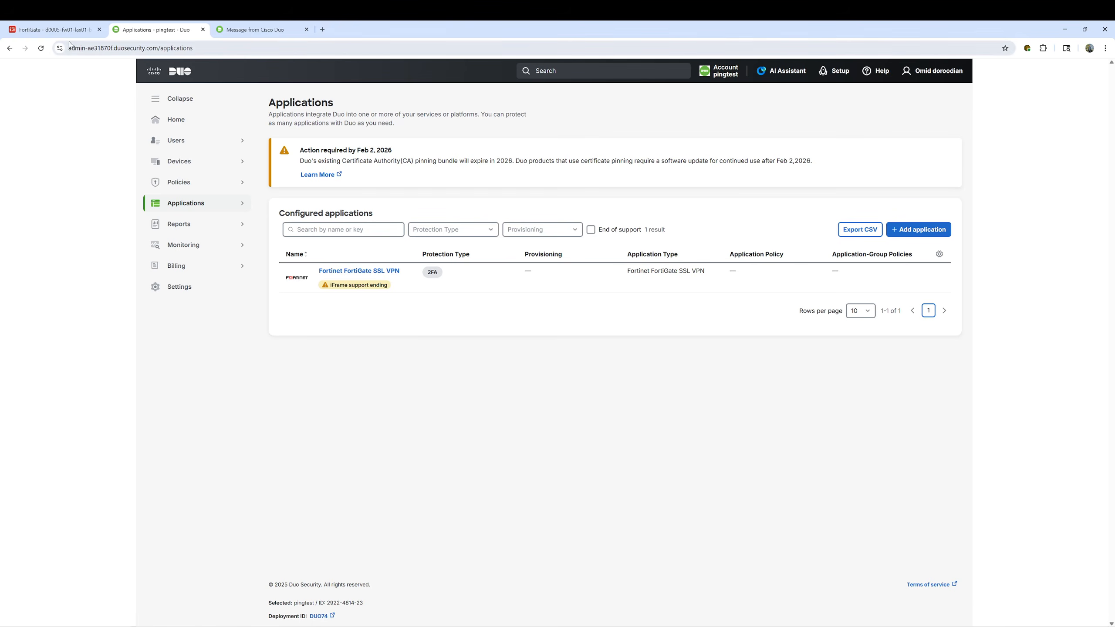
Copy the test-lax01-duoprxy LDAP server's name, then delete that server
click(63, 35)
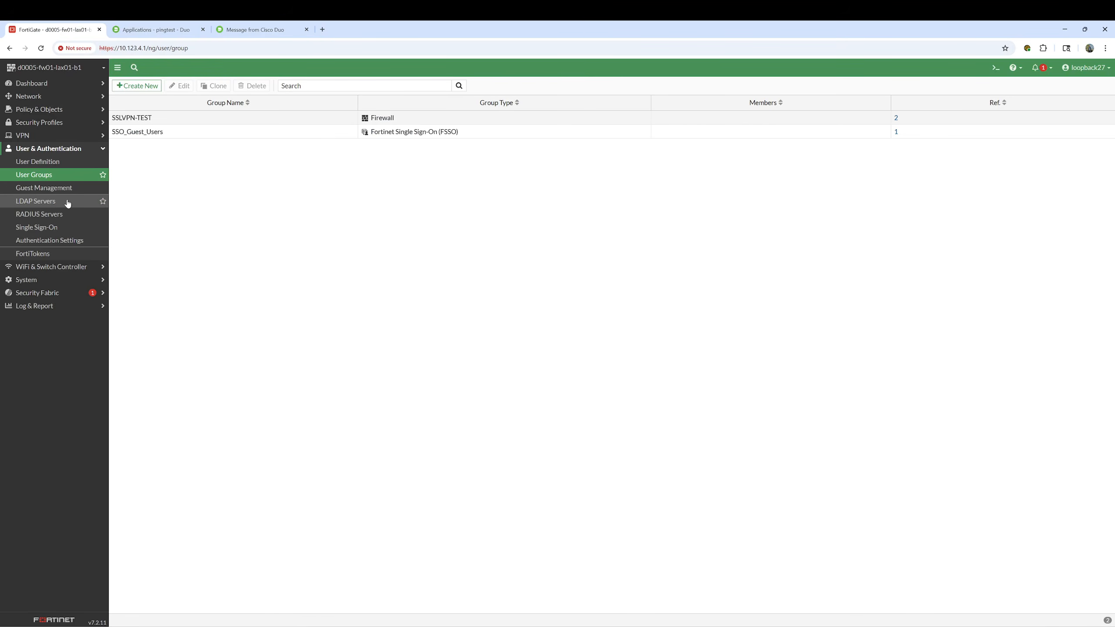
click(36, 203)
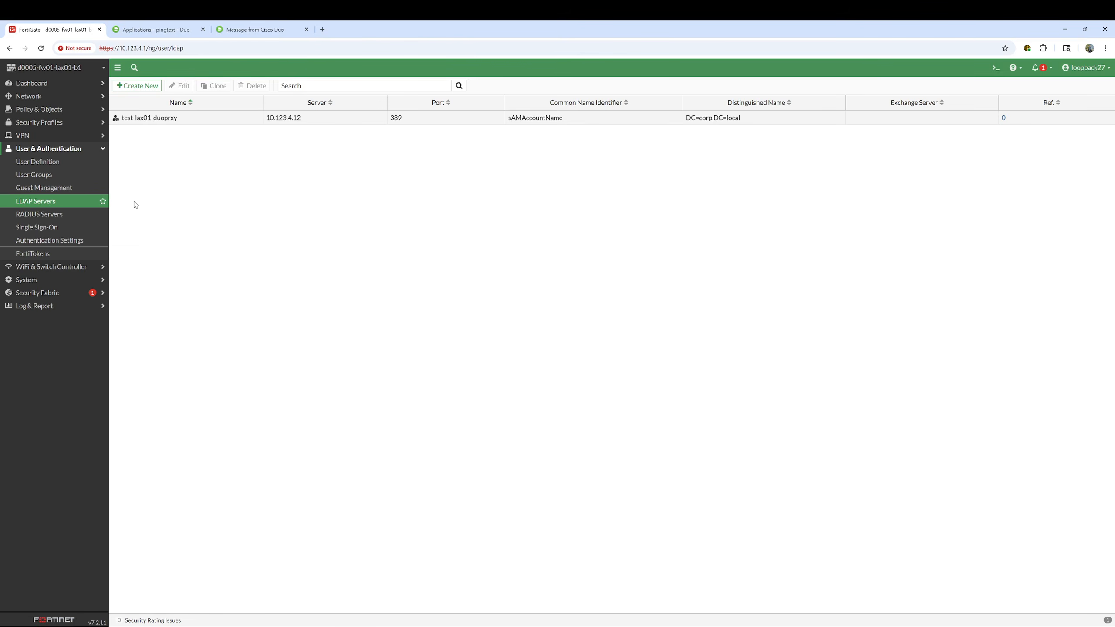
click(200, 121)
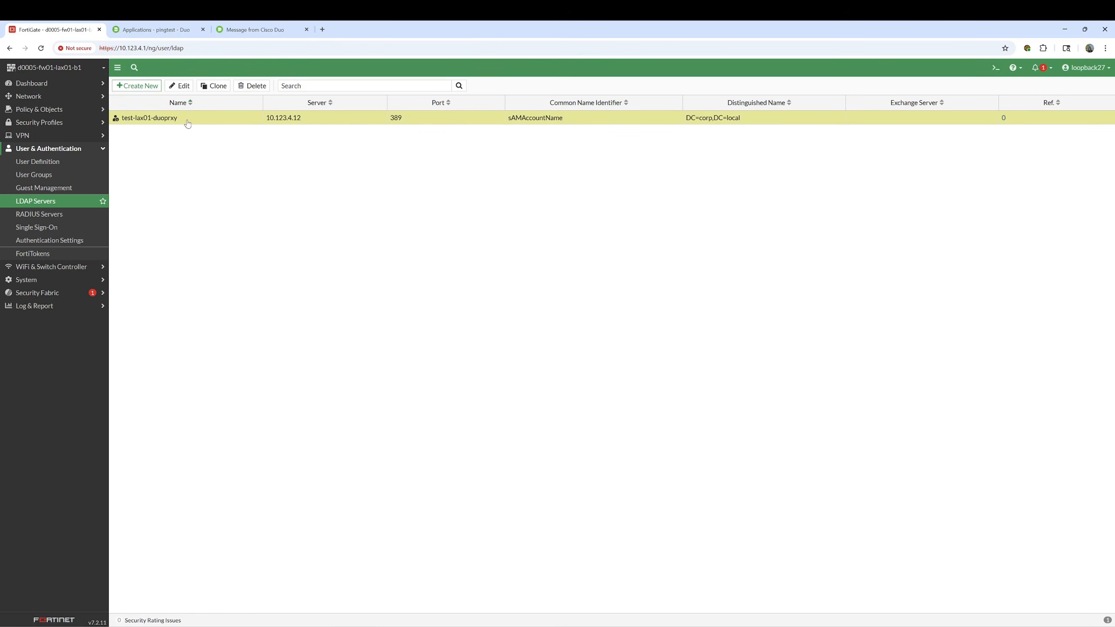
mouse_move(193, 120)
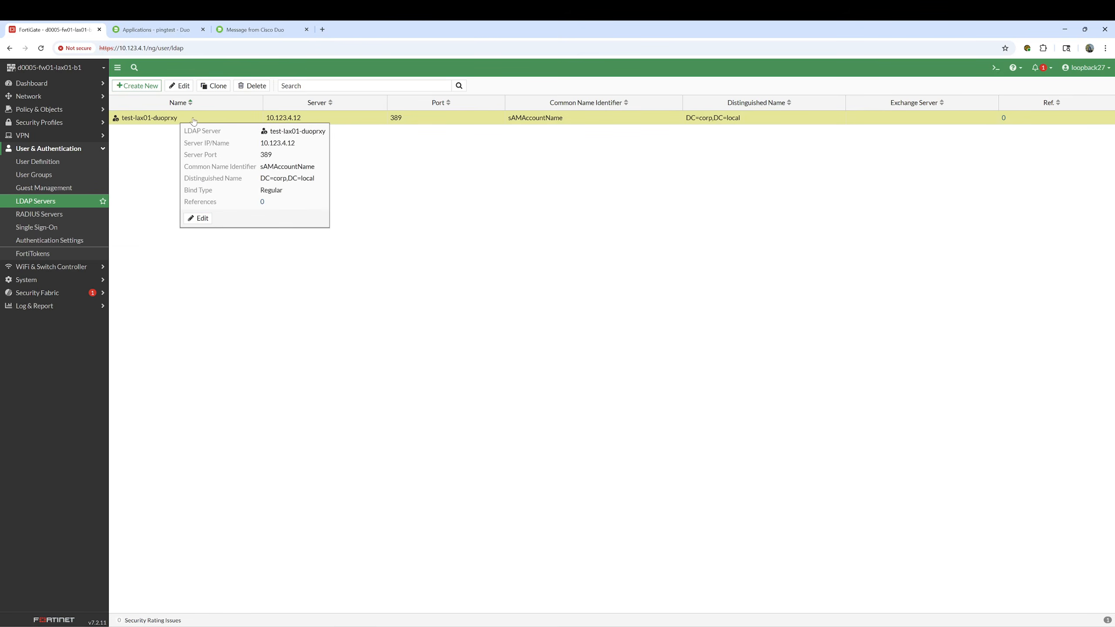
drag(327, 131, 269, 131)
right_click(308, 136)
click(319, 141)
click(251, 87)
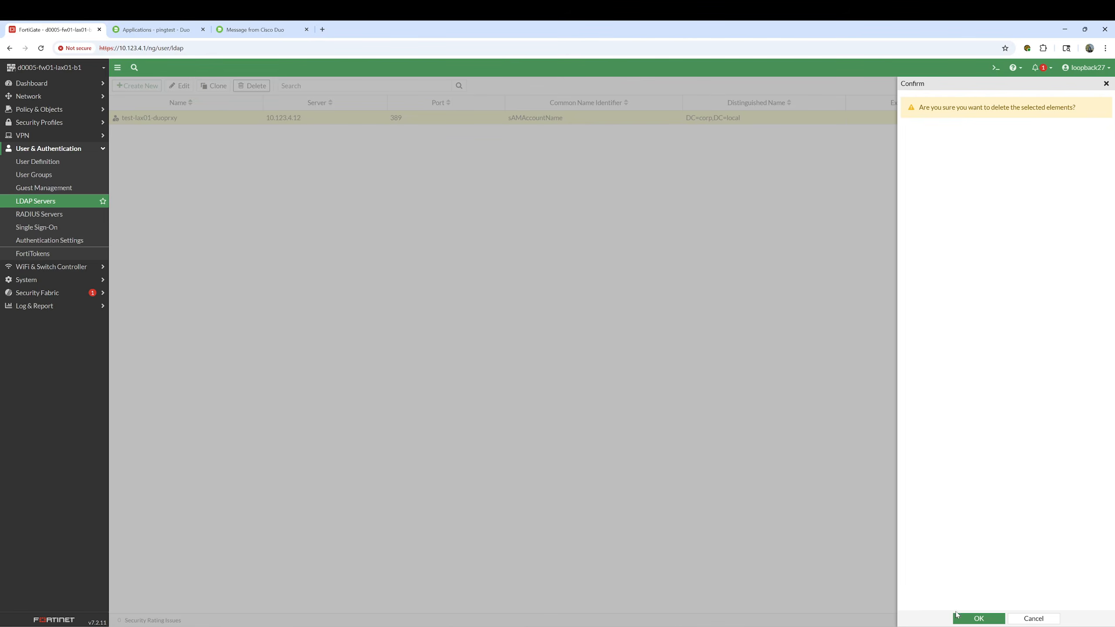
click(959, 617)
Create LDAP server test-lax01-duoprxy at 10.123.4.12 with sAMAccountName and DC=corp,DC=local
click(136, 86)
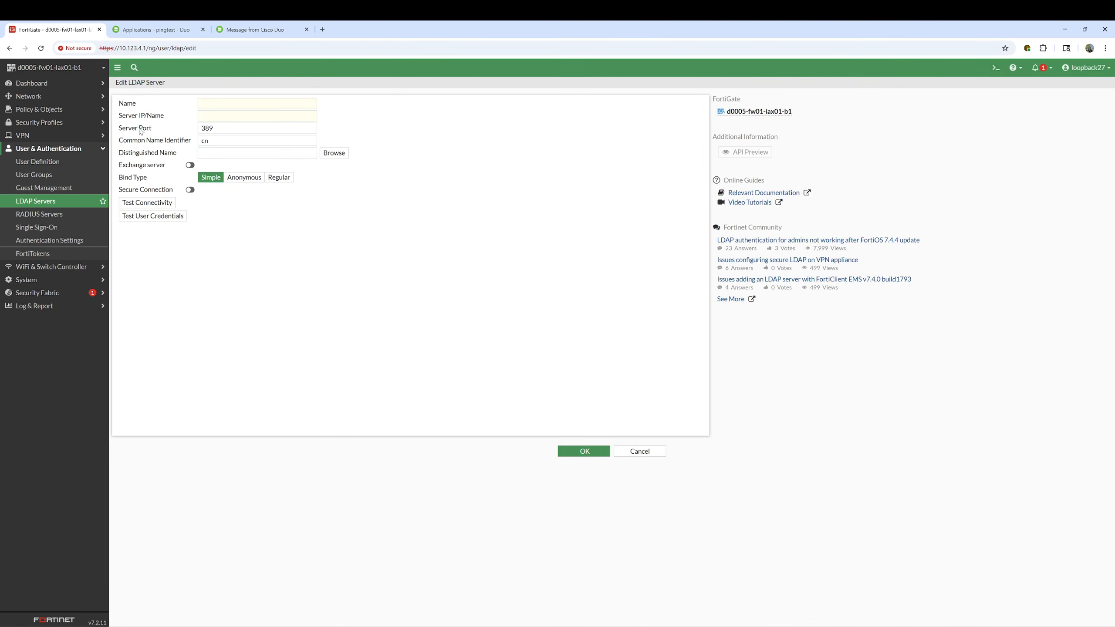
click(206, 105)
key(ctrl+v)
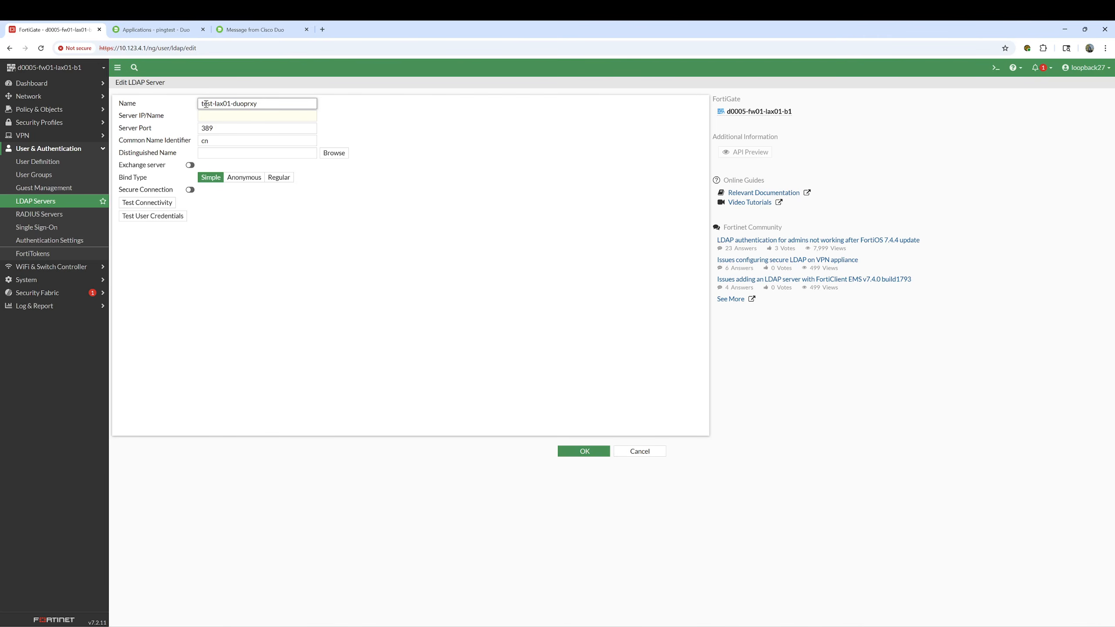
click(218, 117)
text(10)
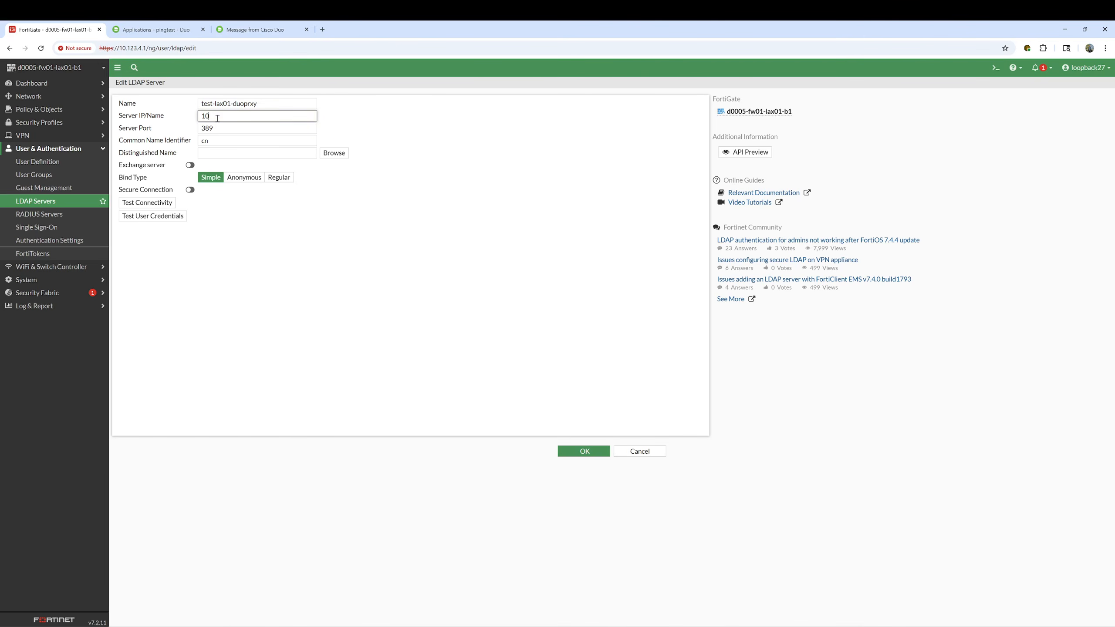
text(.123.4.12)
double_click(211, 141)
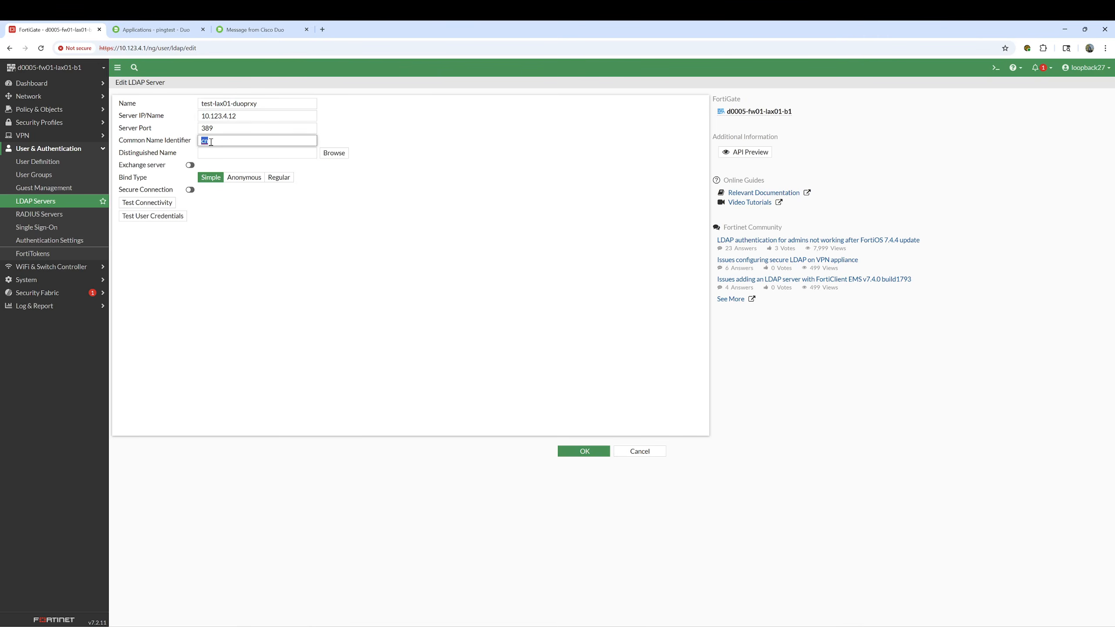
key(alt+Tab)
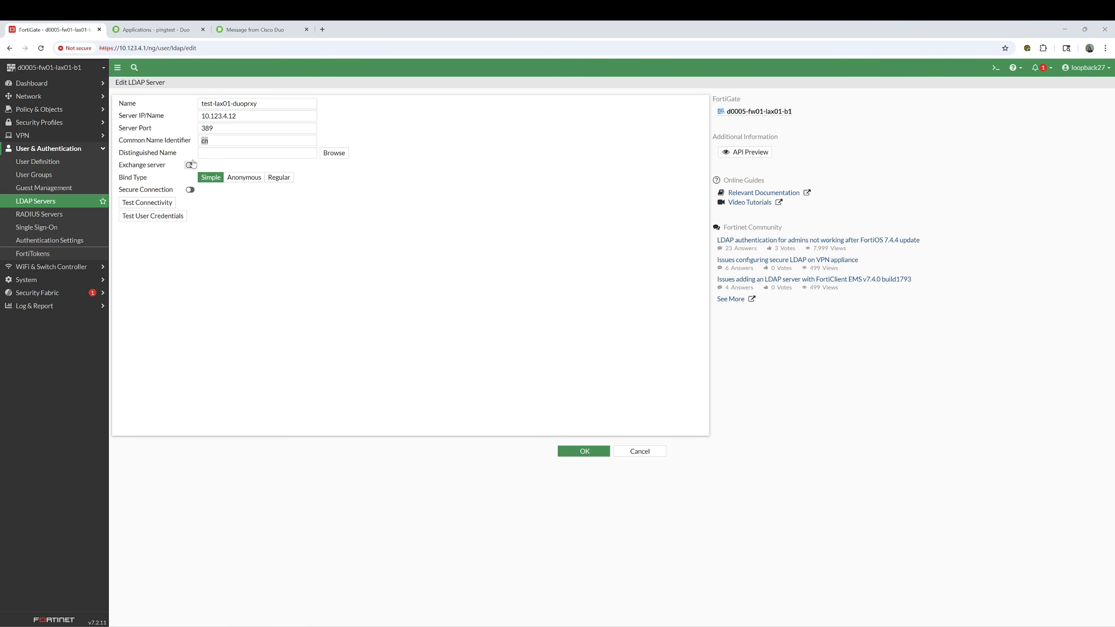
double_click(215, 145)
text(sAMAccountName)
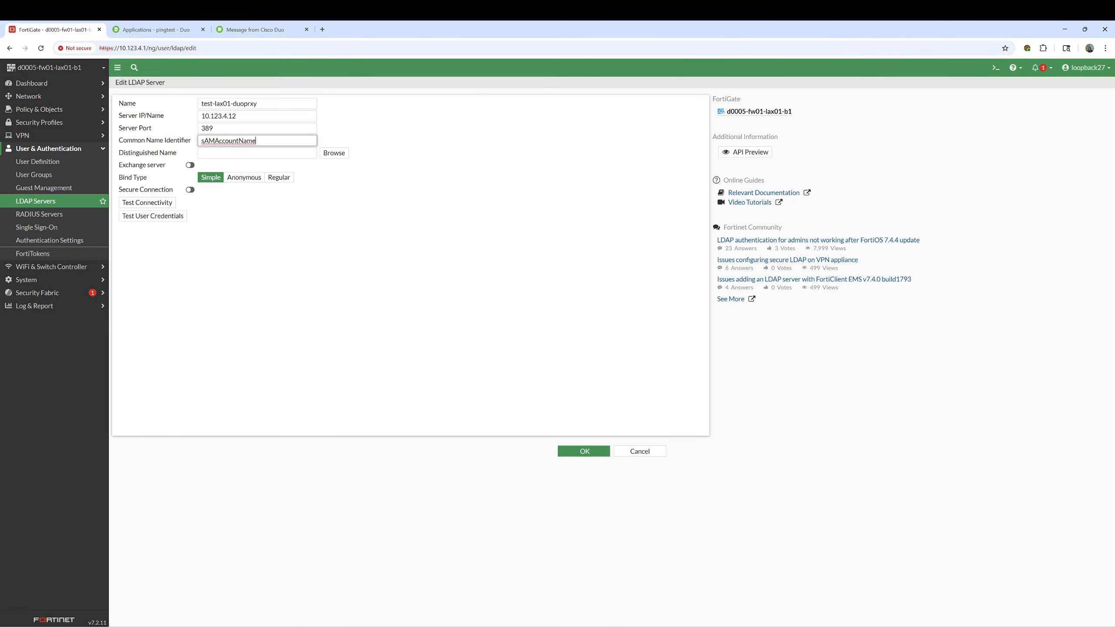
key(alt+Tab)
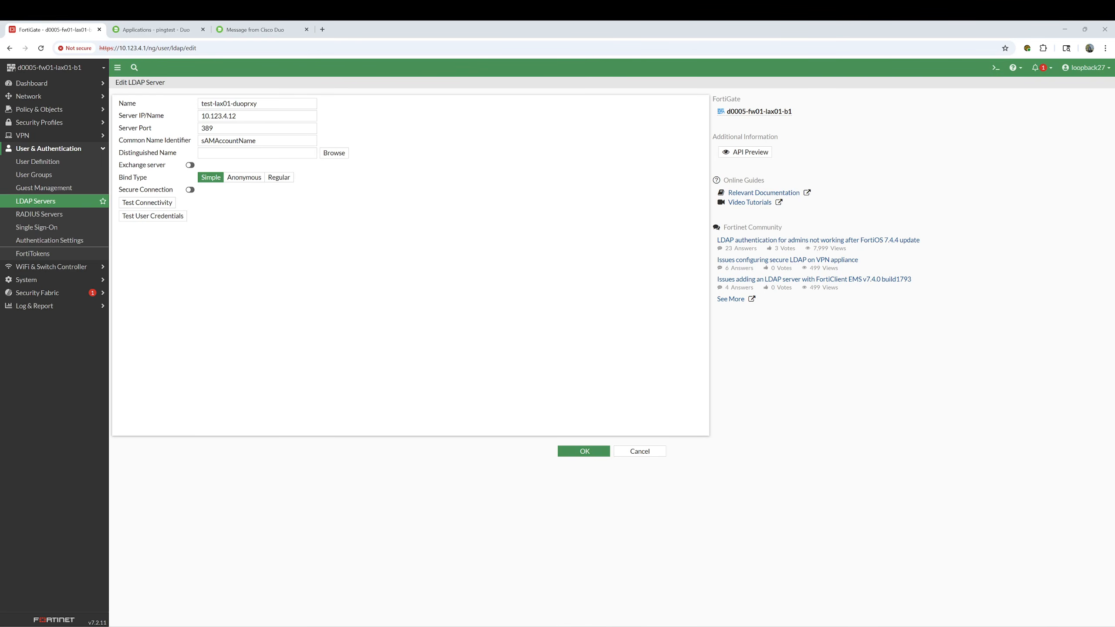
click(216, 153)
text(DC=corp,DC=local)
Use Regular bind with the service account username and password, then test connectivity
click(279, 177)
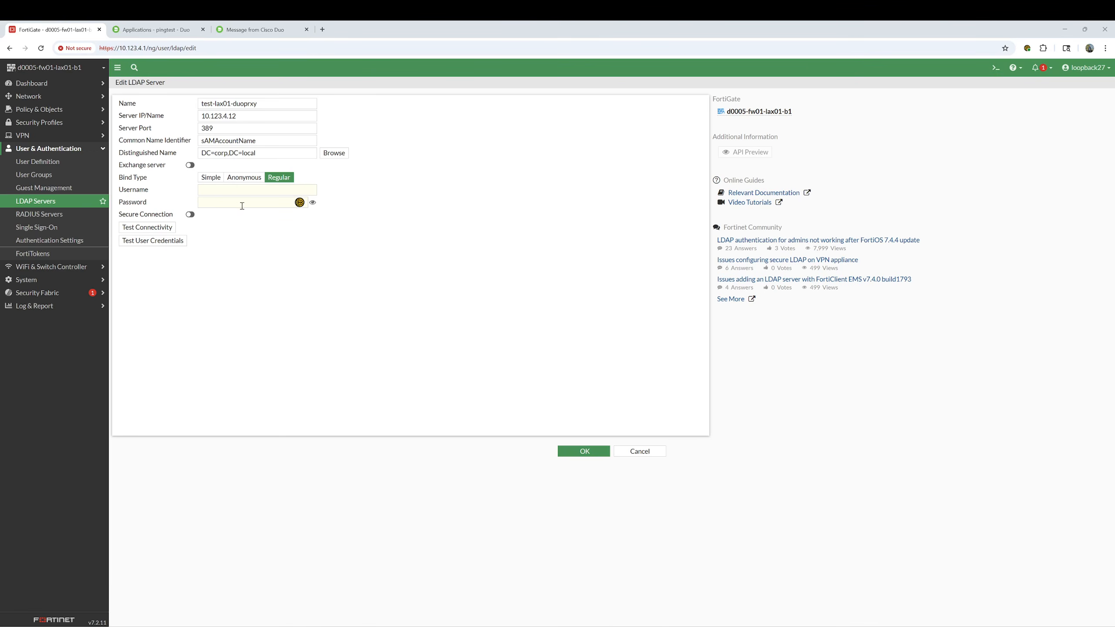
click(236, 191)
text(fortigate_svc)
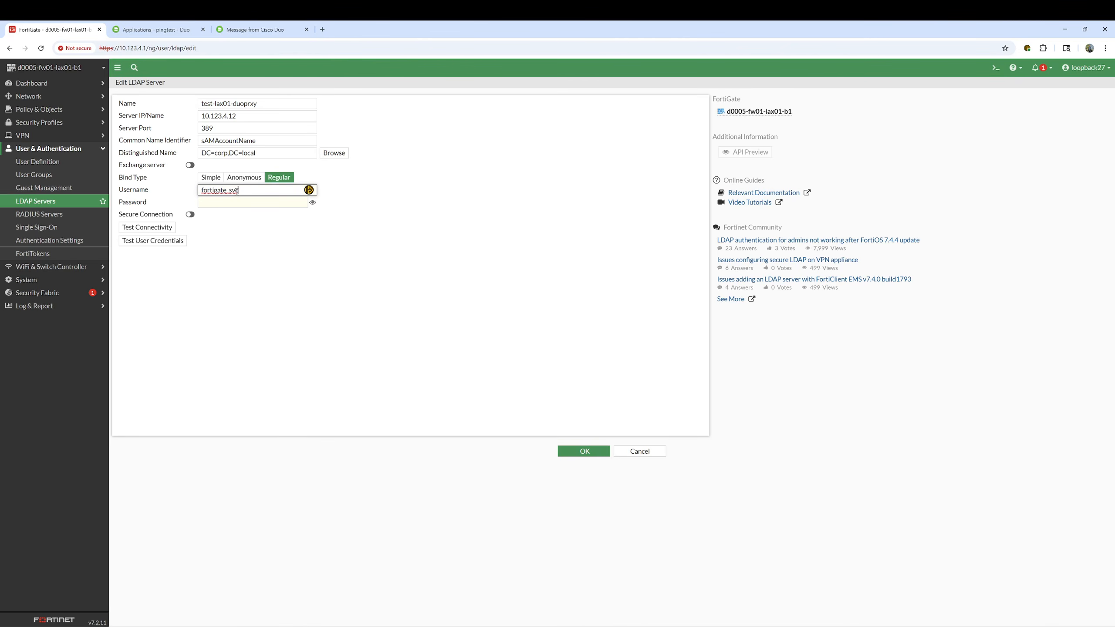
click(234, 202)
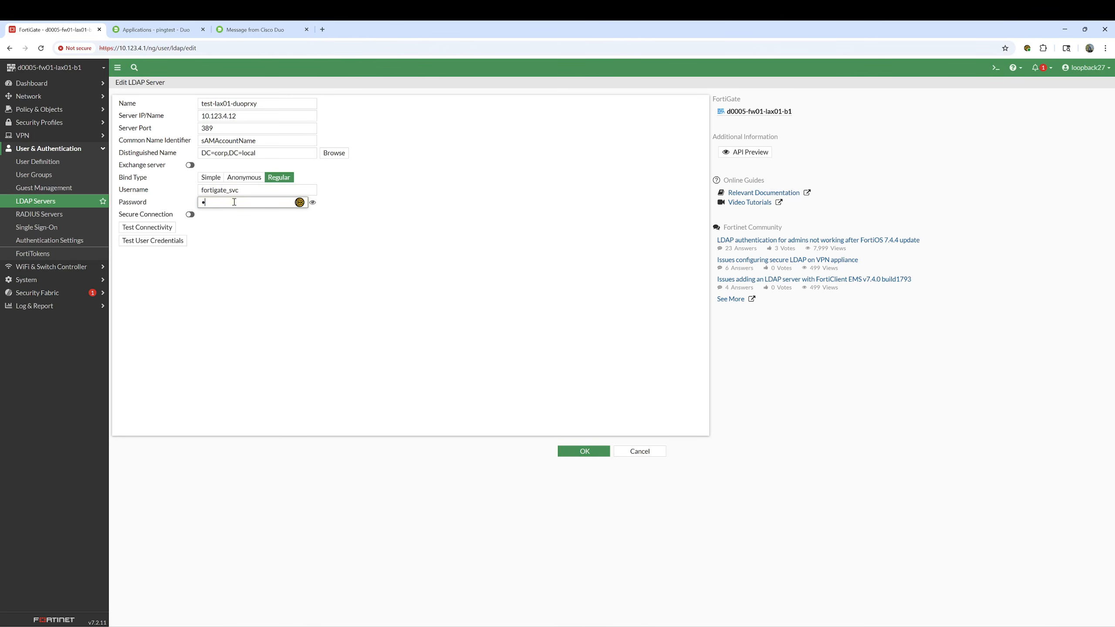
text(********)
click(148, 227)
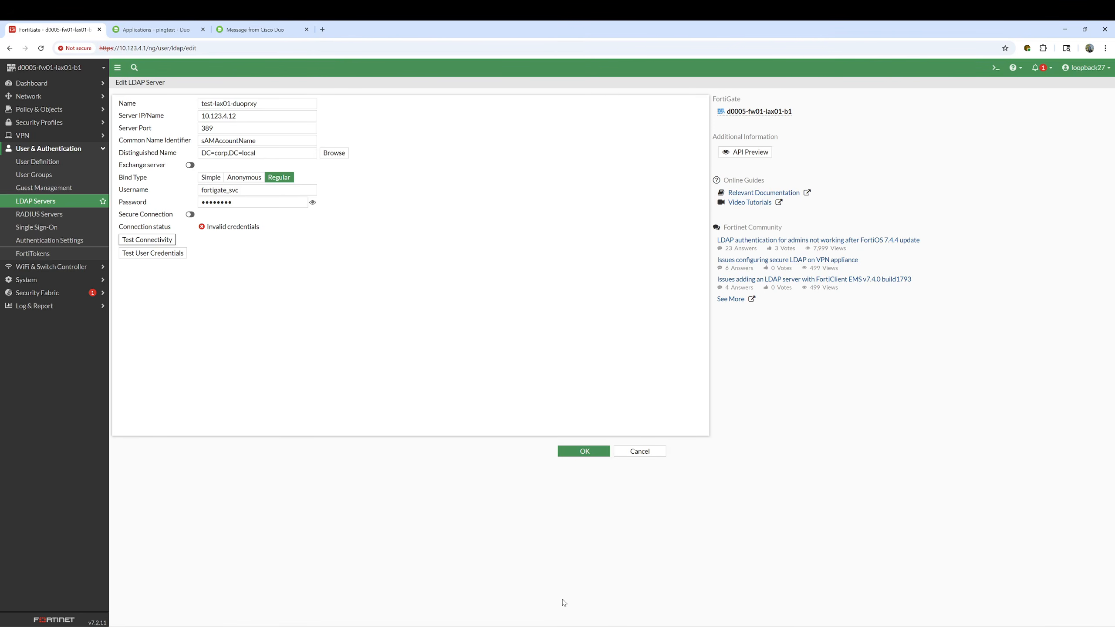
click(587, 626)
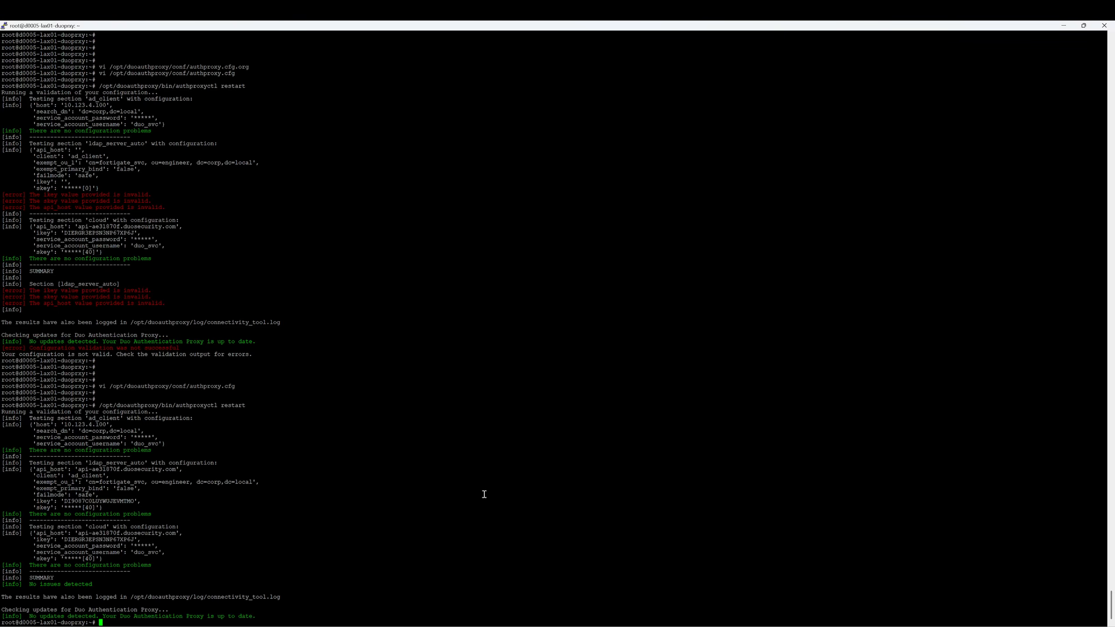
Change exempt_ou_1 to ou=engineers in authproxy.cfg, save it, and restart the proxy
key(Return)
key(Return)
key(Up)
key(Up)
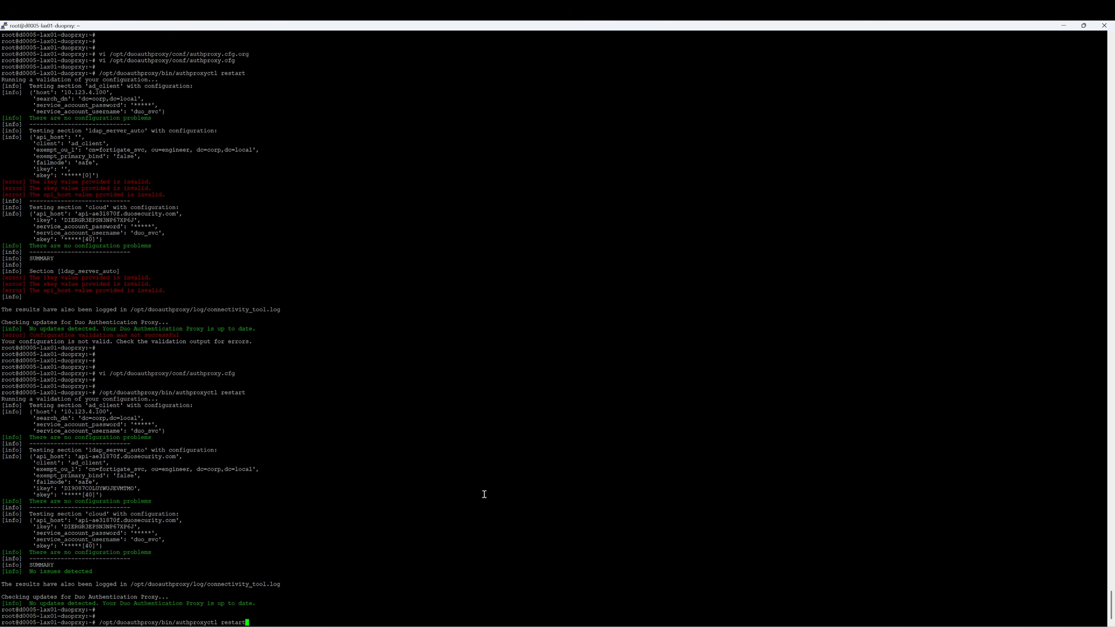
key(Return)
key(Down)
key(Down)
key(Down)
key(Down)
key(Down)
key(Down)
key(Down)
key(Down)
key(Down)
key(Down)
key(Down)
key(Down)
key(Down)
key(Down)
key(Down)
key(Down)
key(Down)
key(Down)
key(Down)
key(Down)
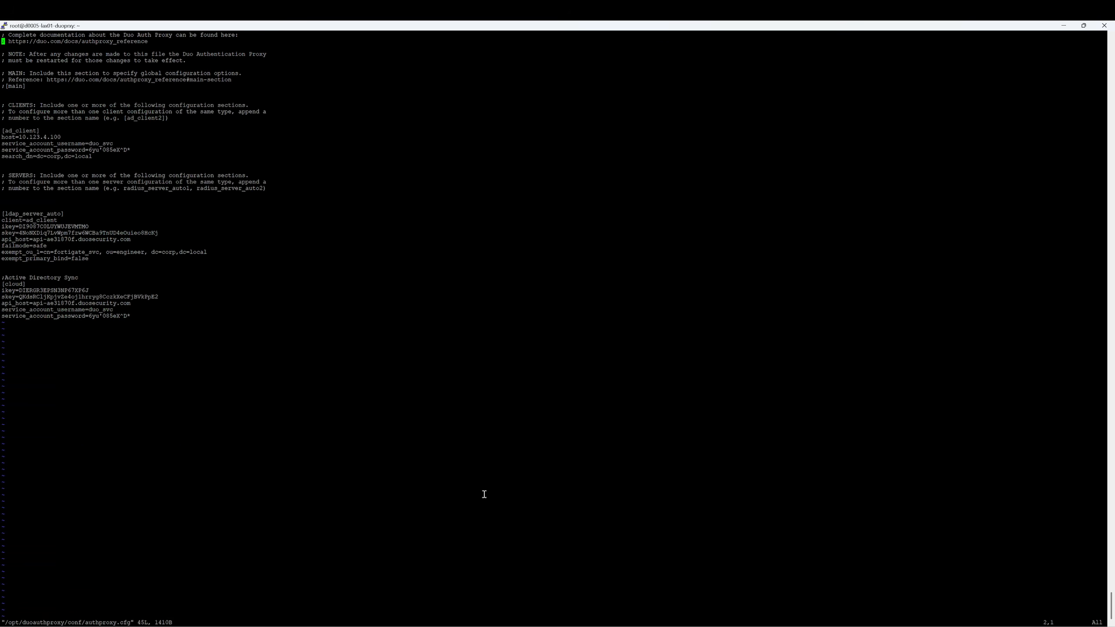
key(Down)
key(Right)
key(Right)
key(Right)
key(Right)
key(Right)
key(Right)
key(Right)
key(Right)
key(Right)
key(Right)
key(Right)
key(Right)
key(Right)
key(Right)
key(Right)
key(Right)
key(Right)
key(Right)
key(Right)
key(Right)
key(Right)
key(Right)
key(Right)
key(Right)
key(Right)
key(Right)
key(Right)
key(Right)
key(Right)
key(Right)
key(Right)
text(ineers)
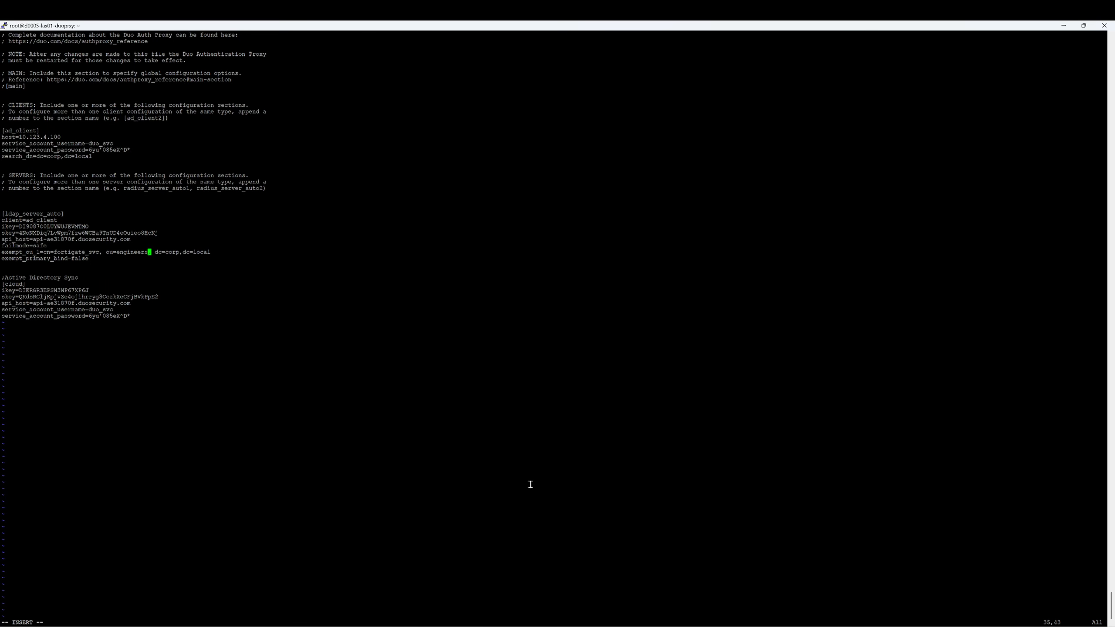
key(Escape)
text(:wq)
key(Return)
key(Return)
key(Return)
key(Up)
key(Up)
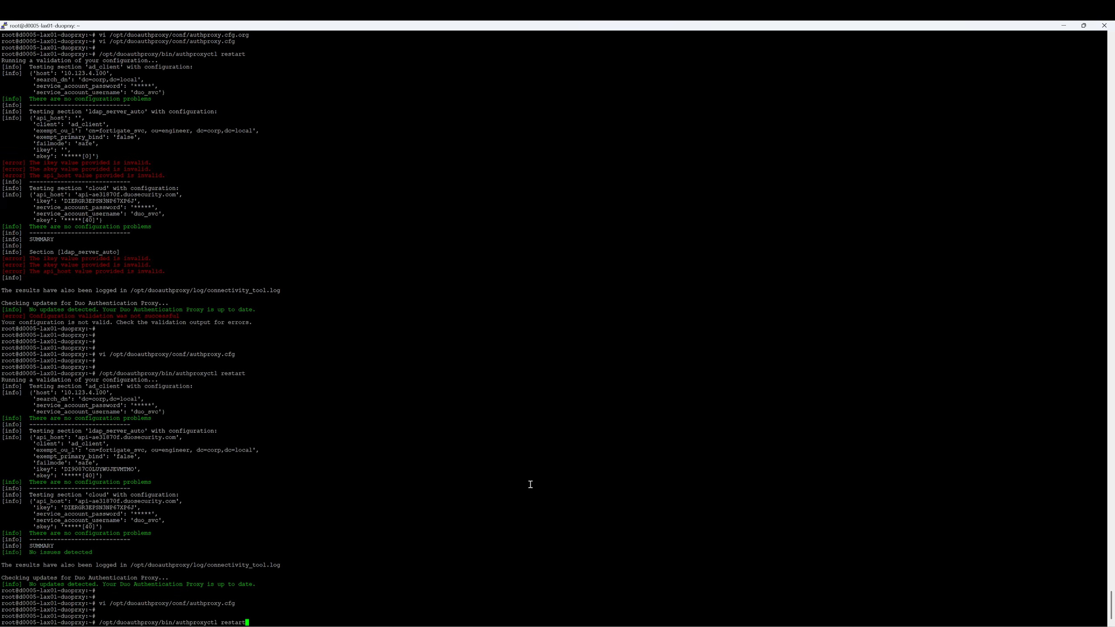
key(Return)
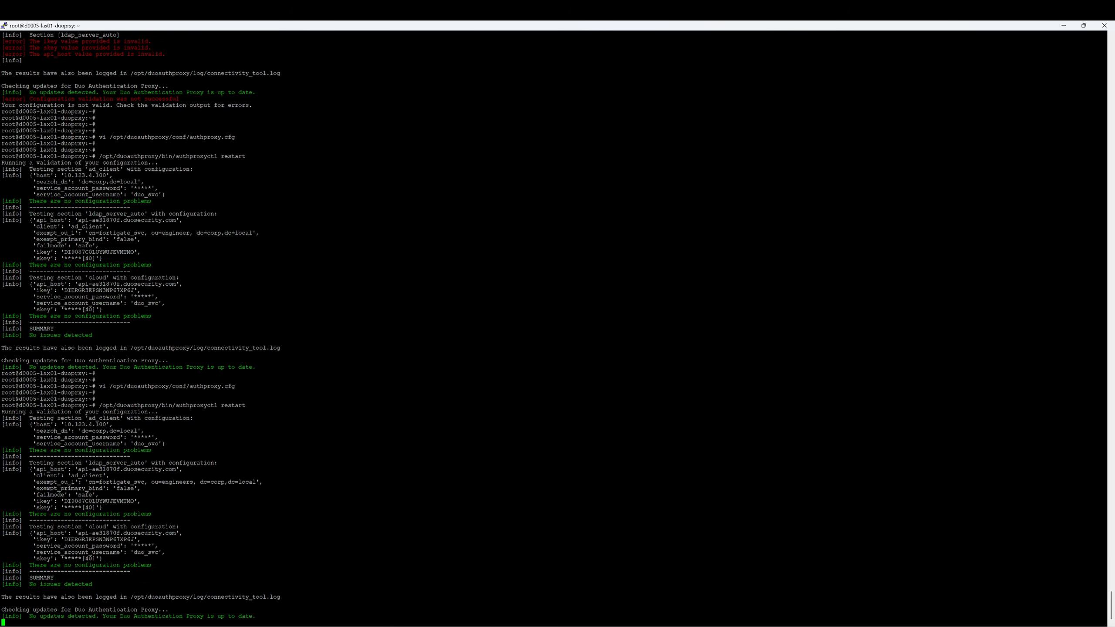
Rerun the FortiGate LDAP connectivity test and confirm the server with OK
click(634, 626)
click(163, 243)
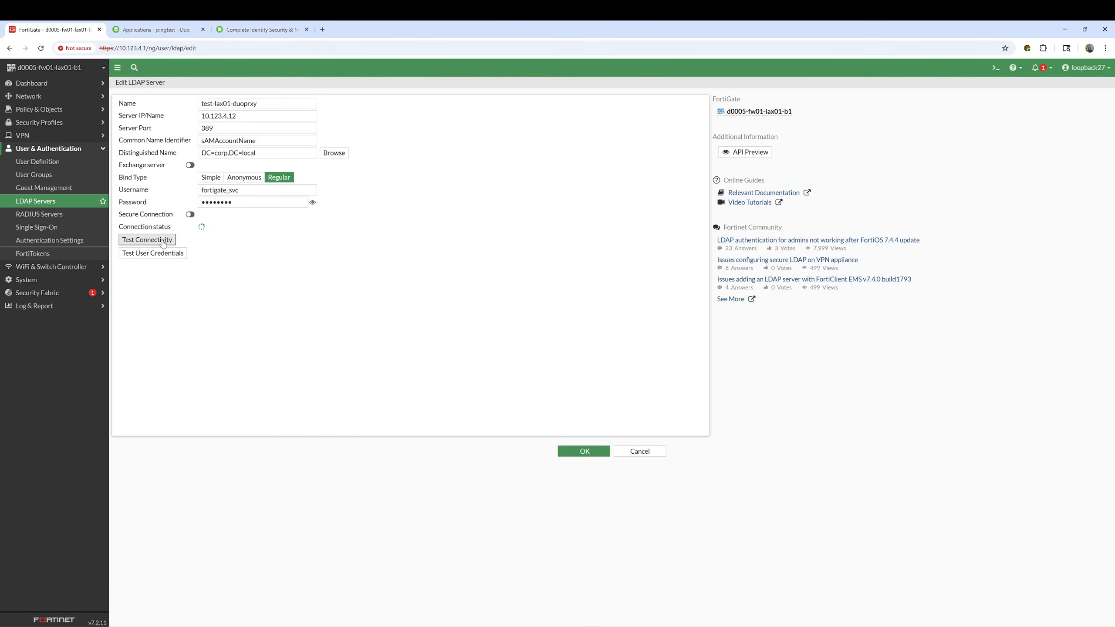
click(575, 452)
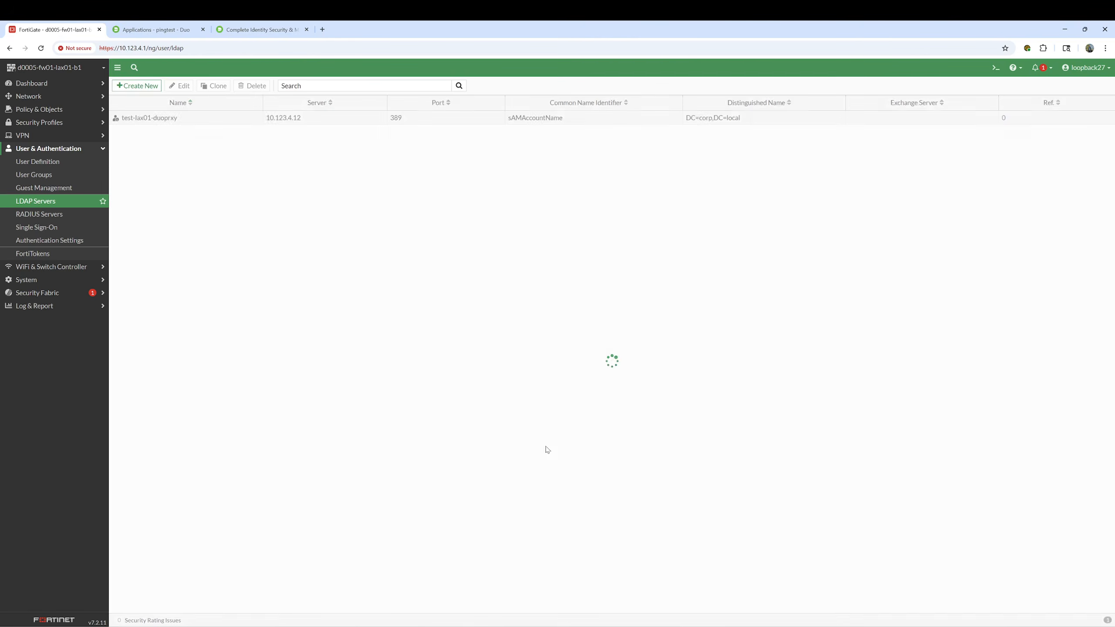
Edit SSLVPN-TEST and add a remote group match using the test-lax01-duoprxy server
click(31, 175)
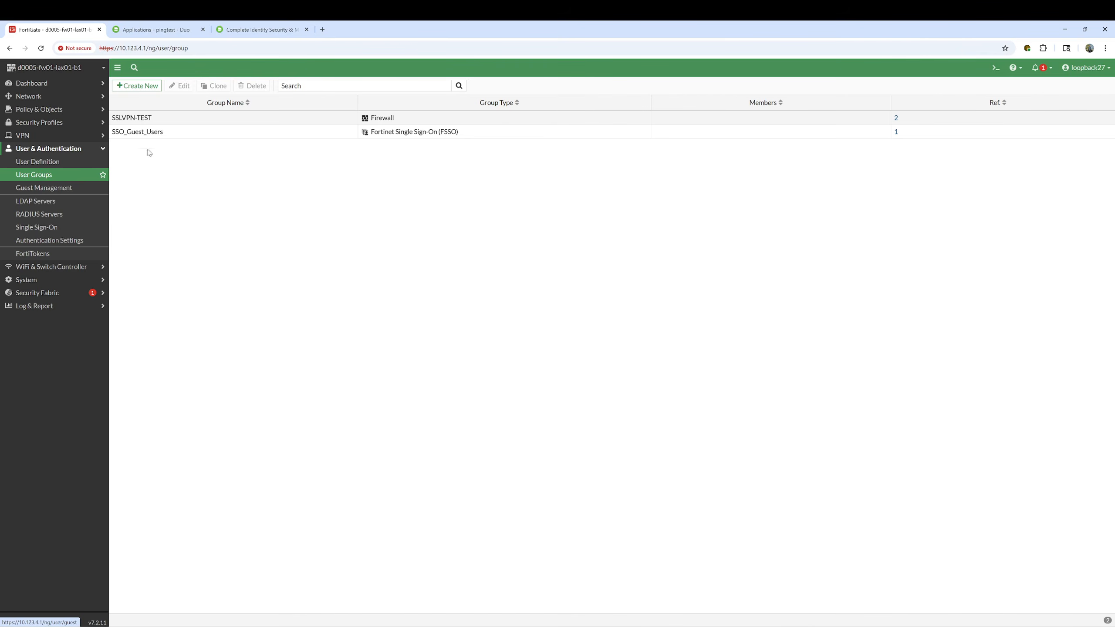
double_click(131, 119)
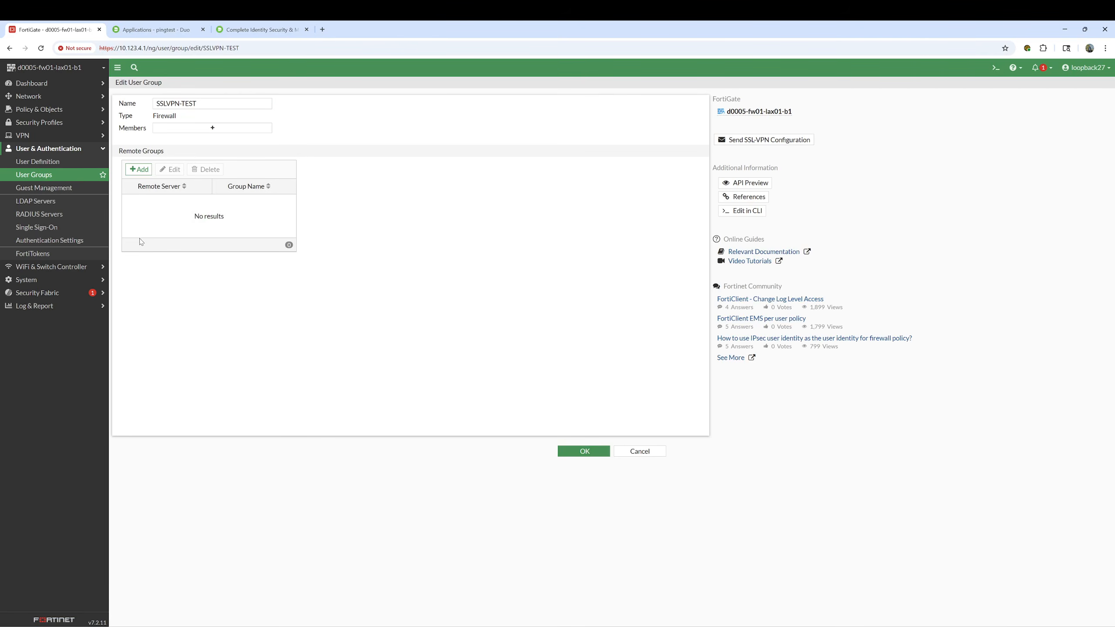
click(138, 169)
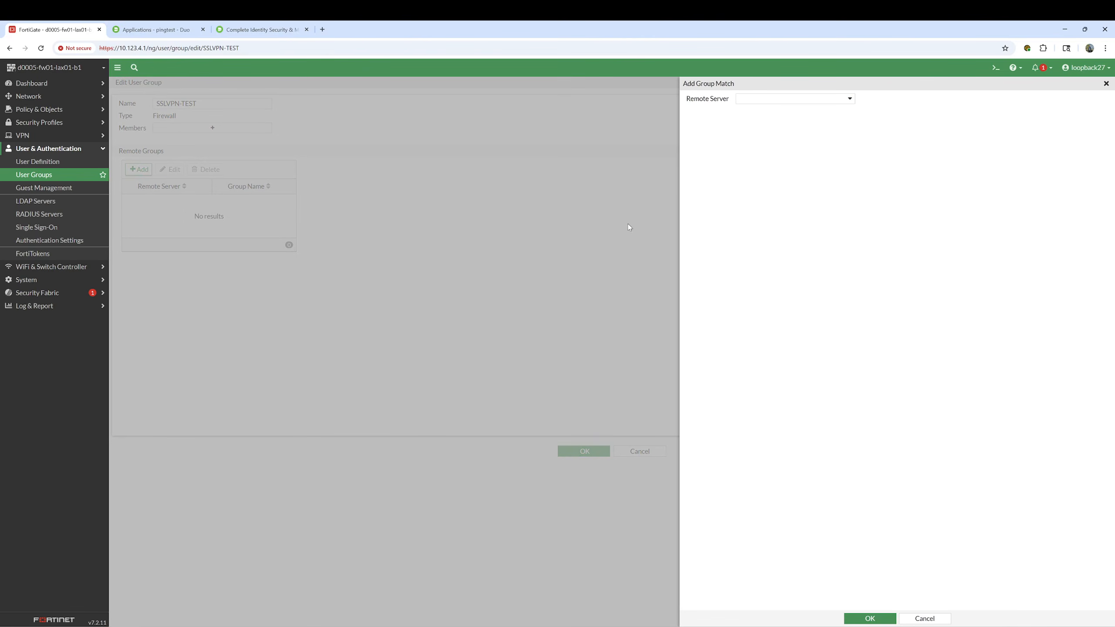
click(750, 104)
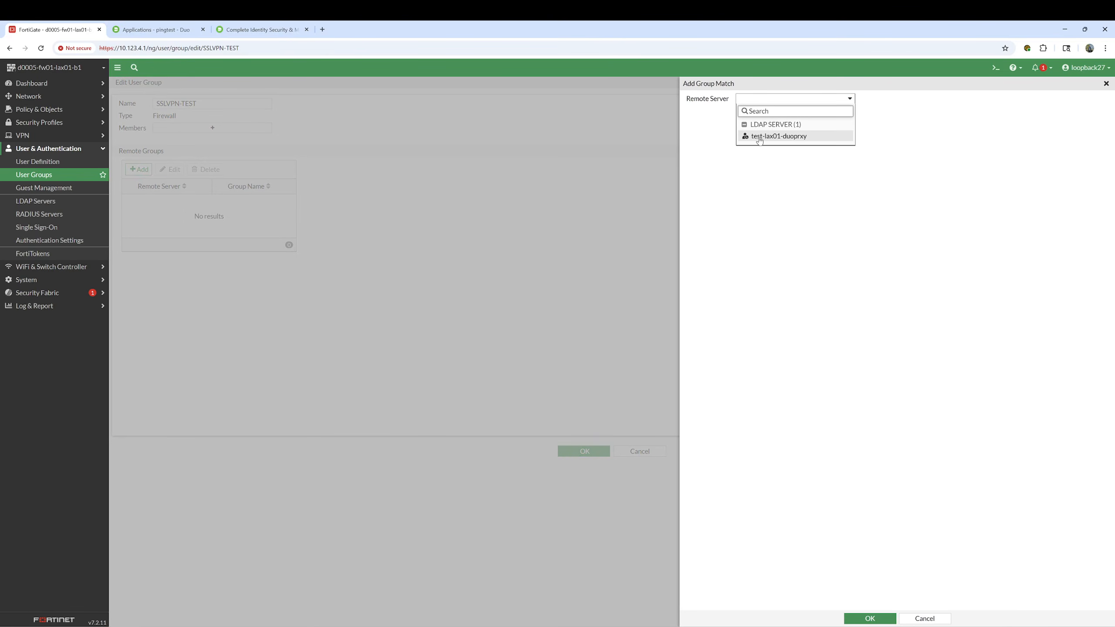
click(760, 137)
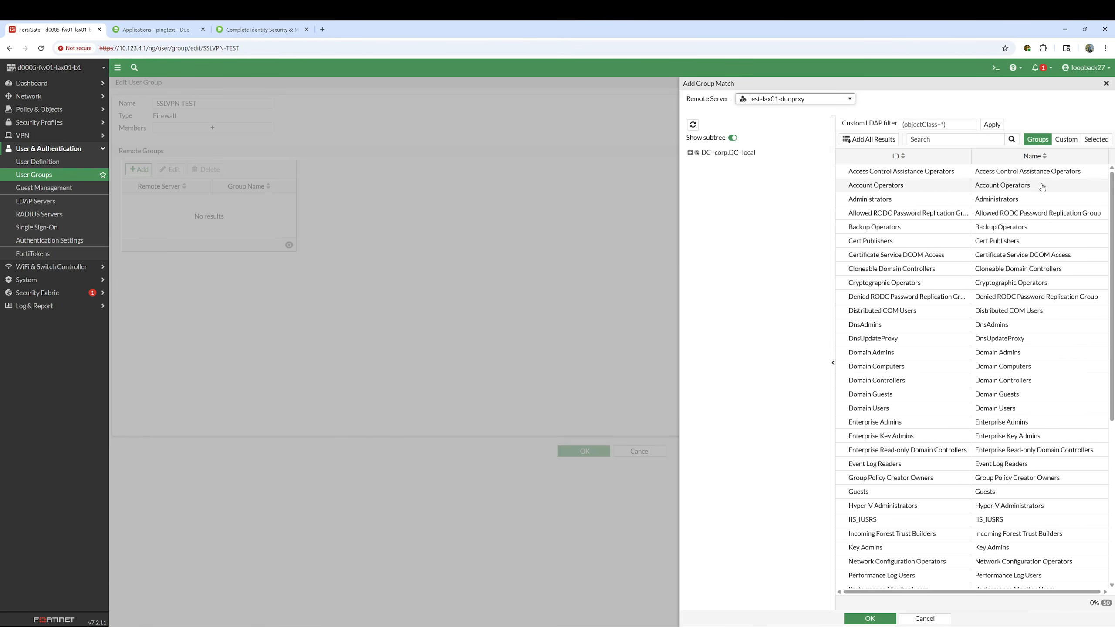
Search 'vpn', add VPN-Employees as the matched group, and save SSLVPN-TEST
click(930, 138)
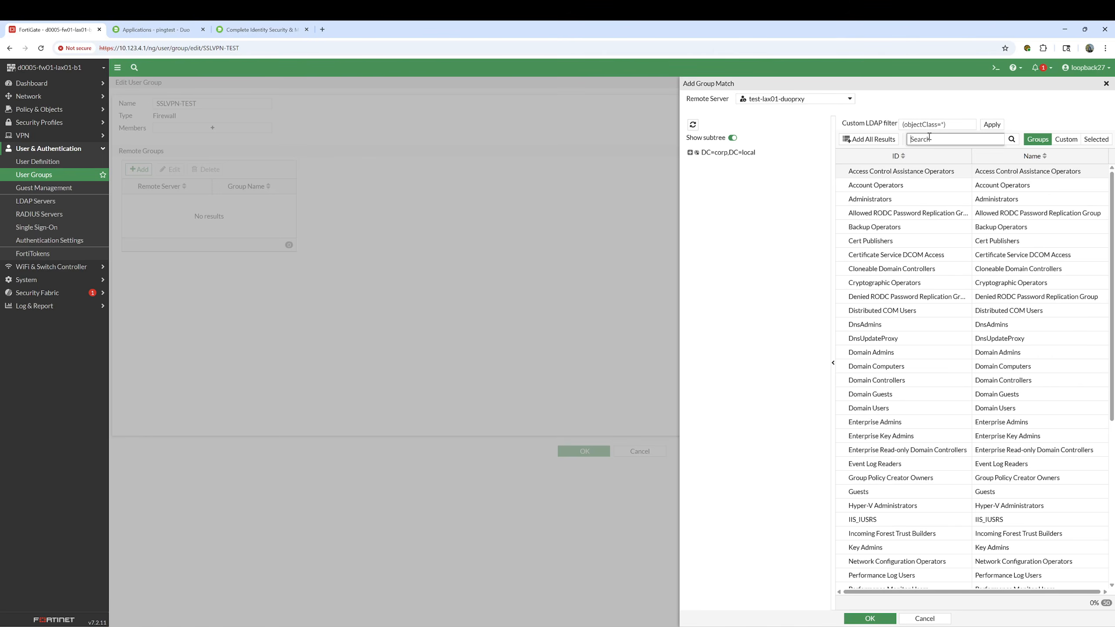
text(vpn)
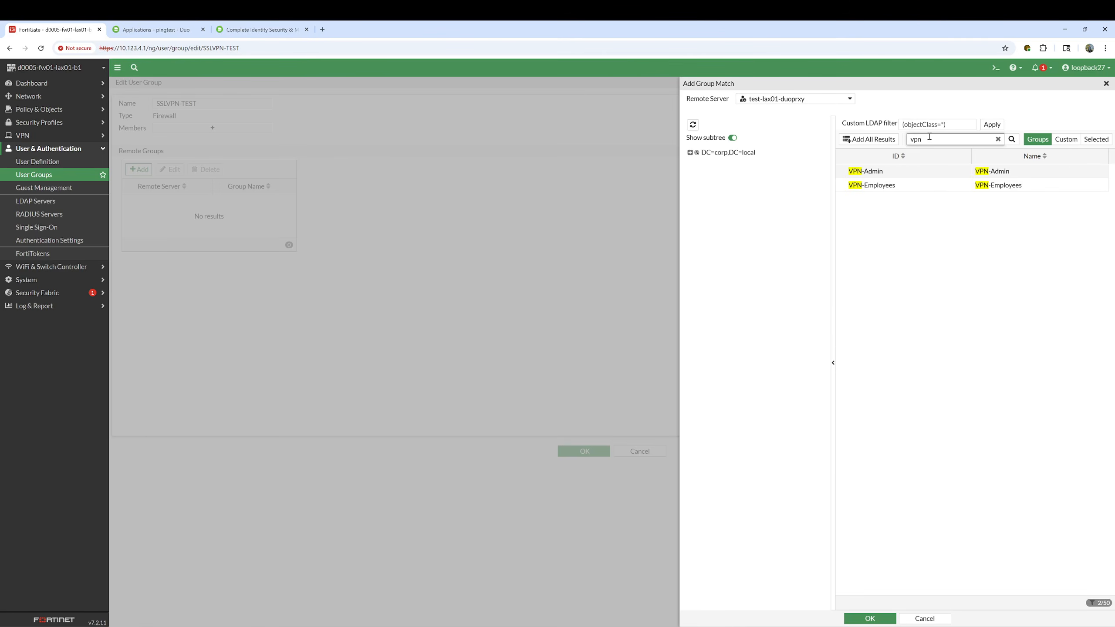
click(896, 189)
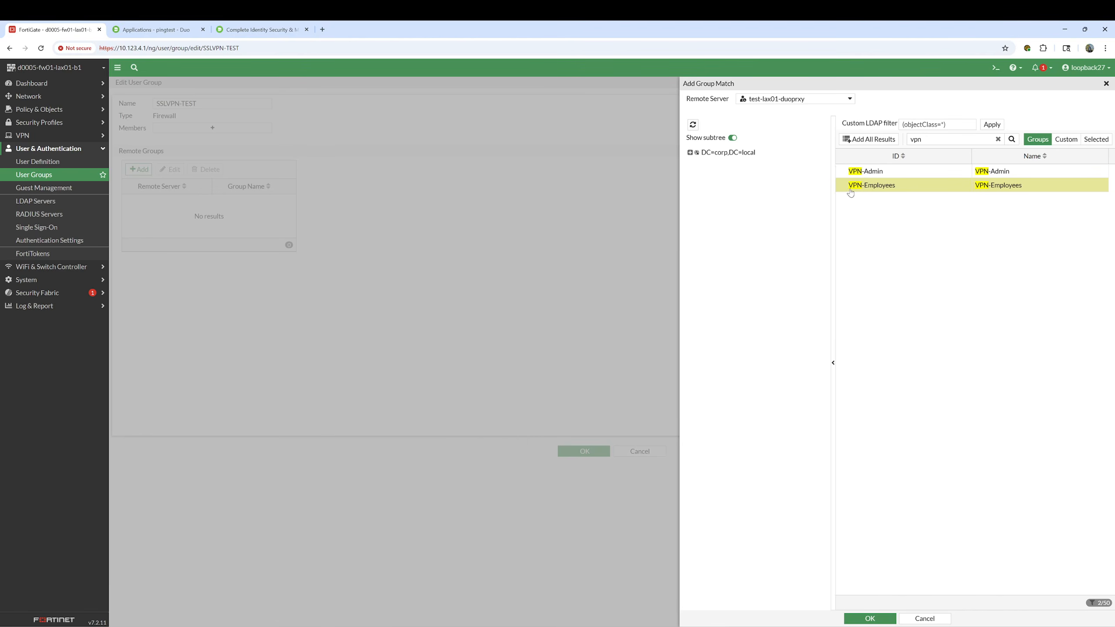
right_click(896, 190)
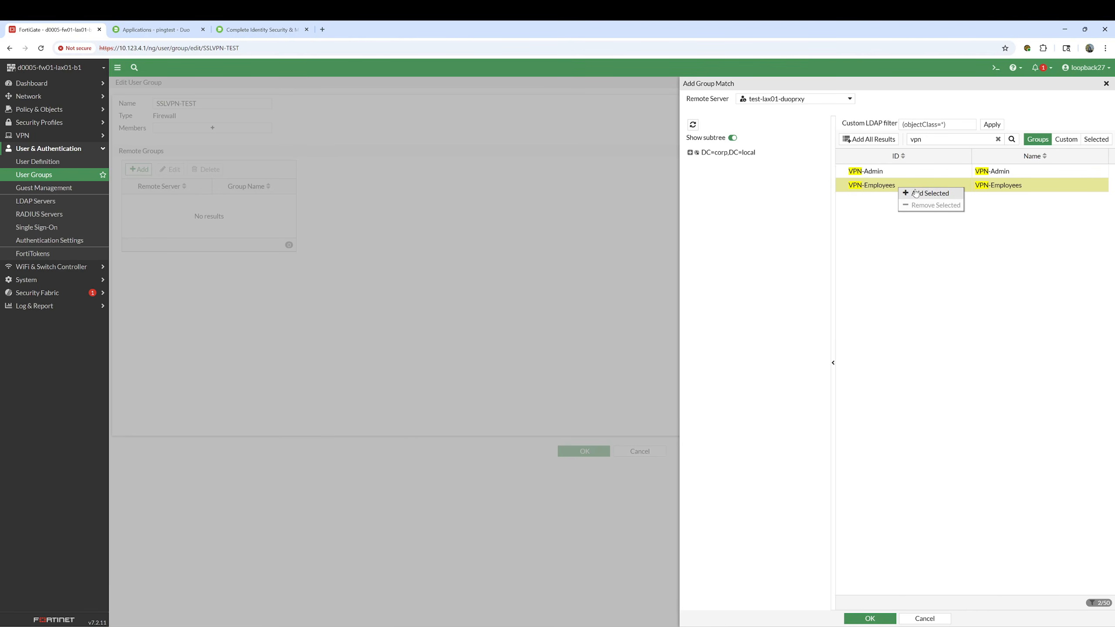
click(917, 194)
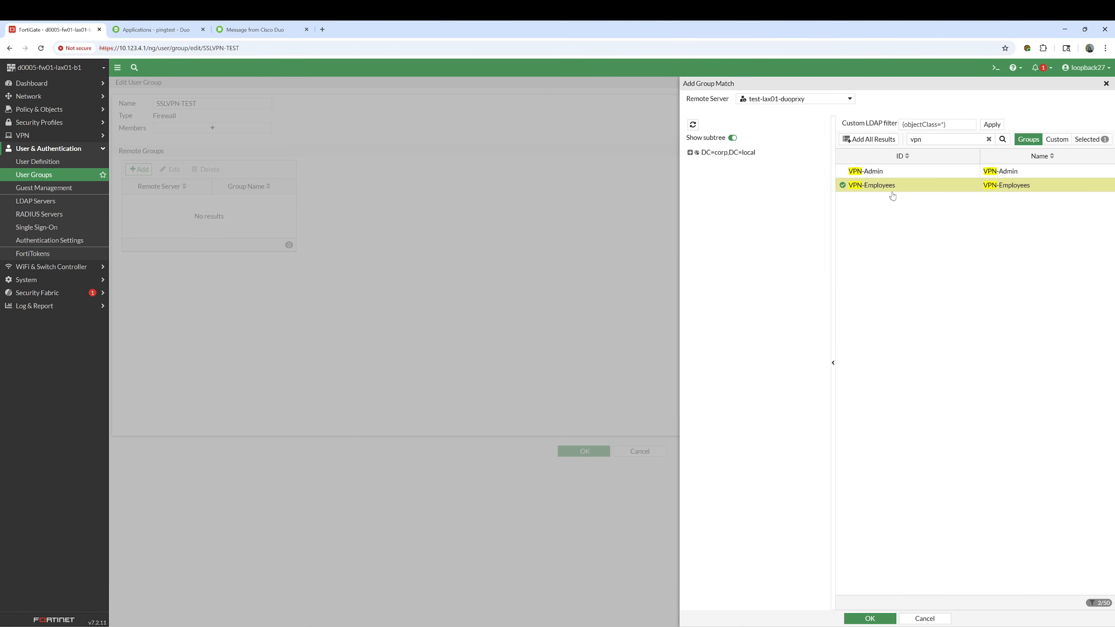
click(863, 619)
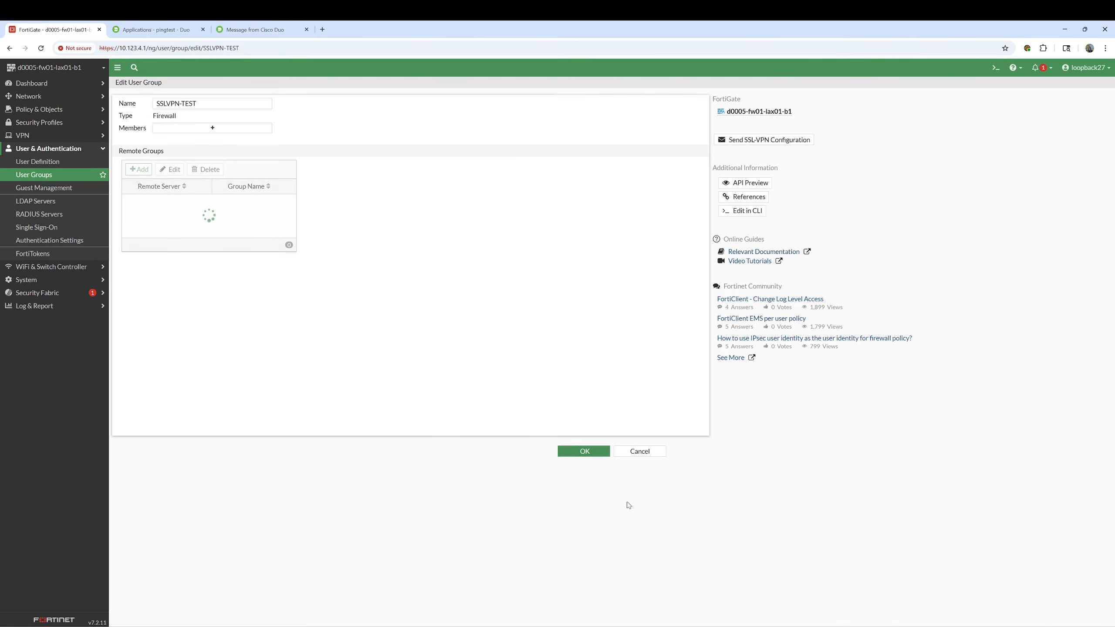
click(583, 451)
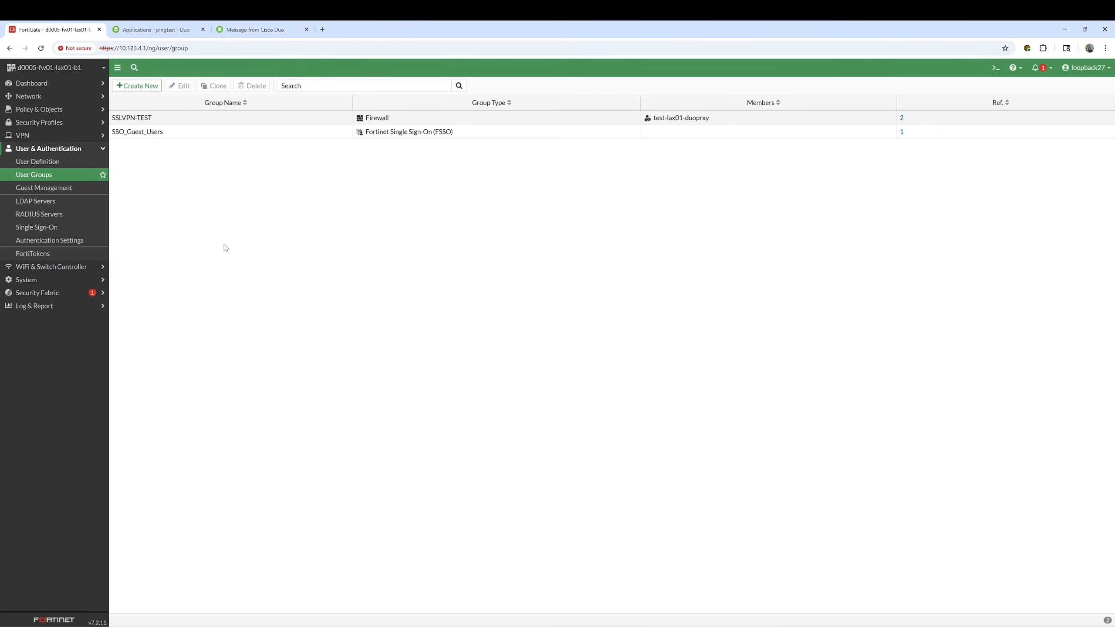
Open testuser's details, check its Not enrolled status, and send the device enrollment email
click(153, 30)
click(171, 147)
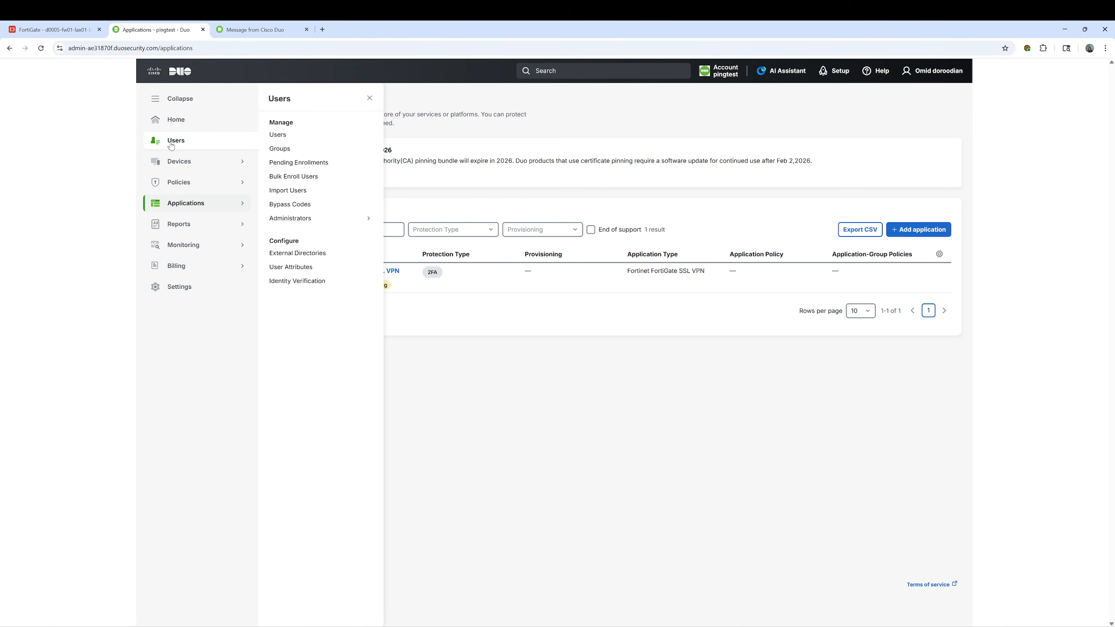
click(276, 136)
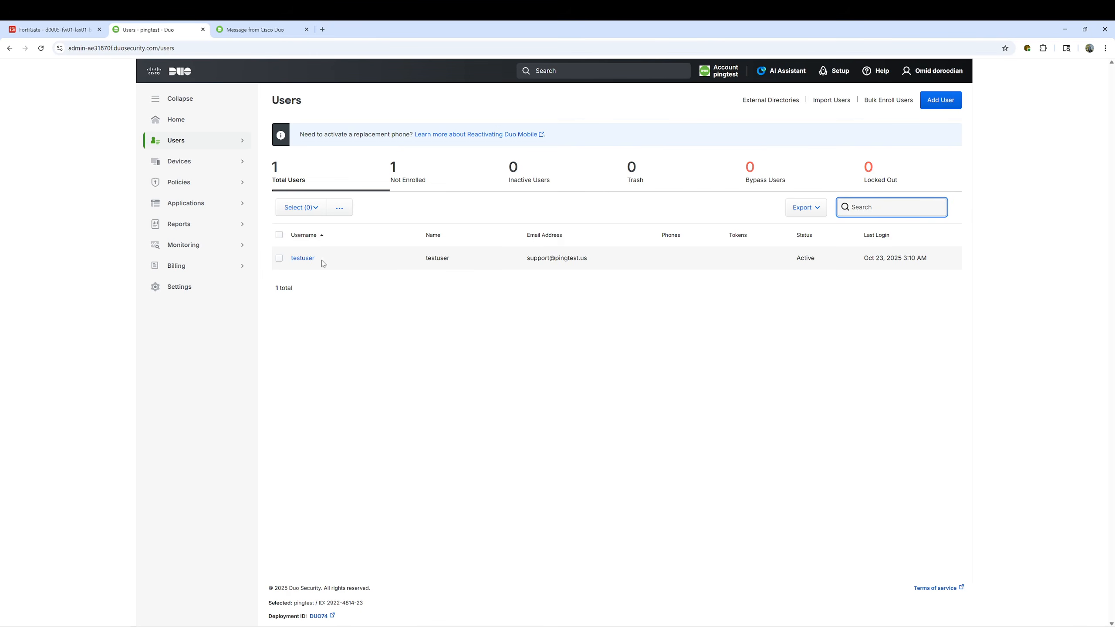
click(316, 260)
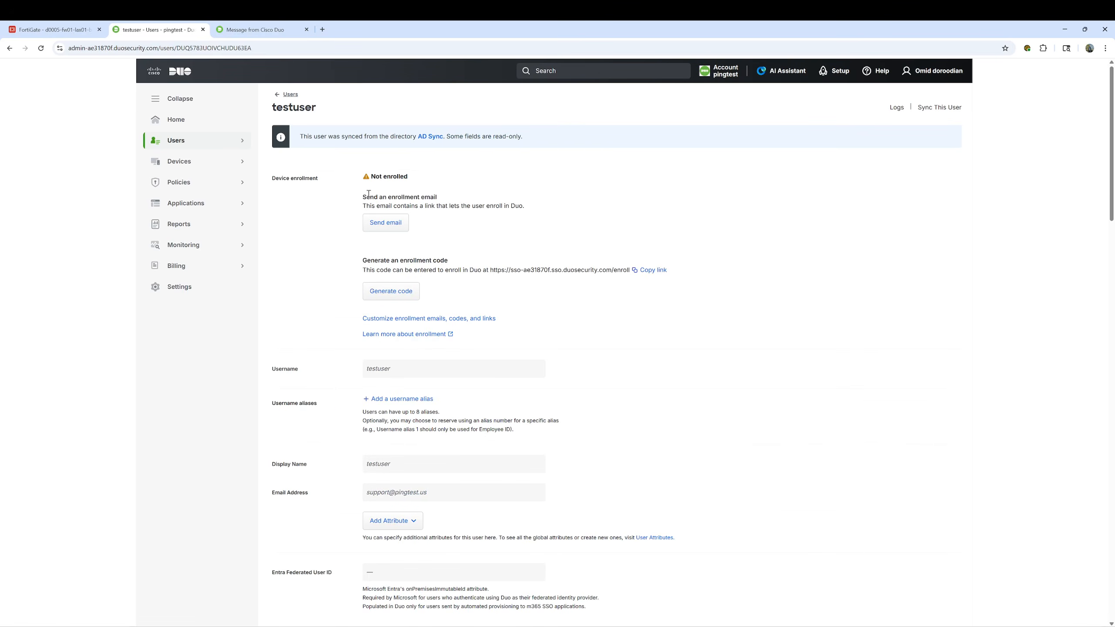
drag(413, 178, 371, 176)
click(386, 227)
scroll(571, 313, down, 15)
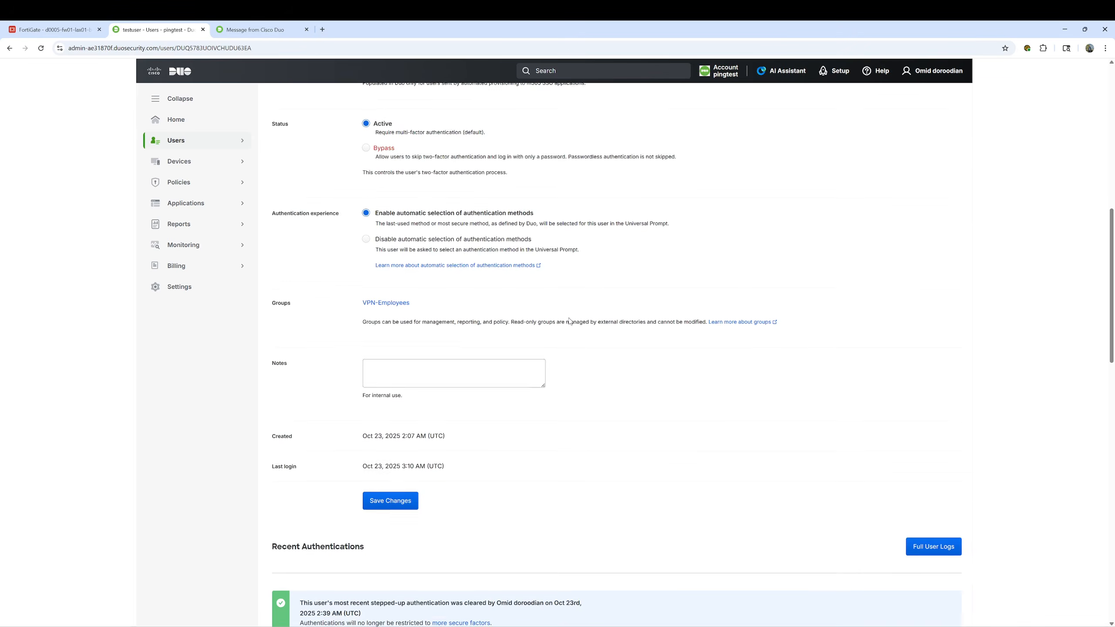
scroll(669, 349, down, 10)
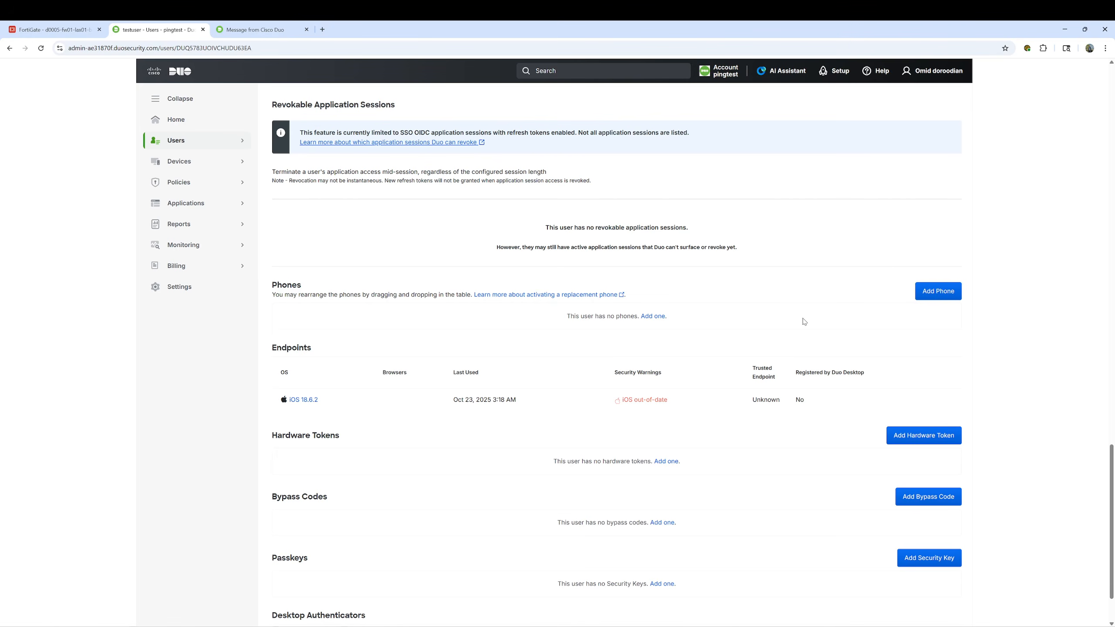
scroll(633, 323, up, 15)
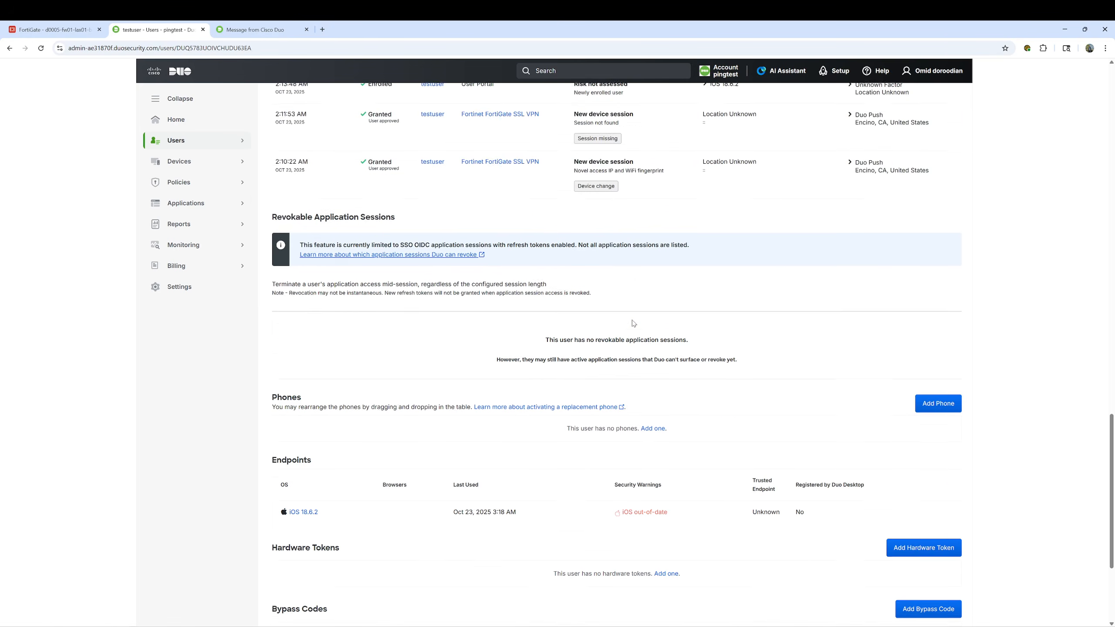
scroll(634, 323, up, 10)
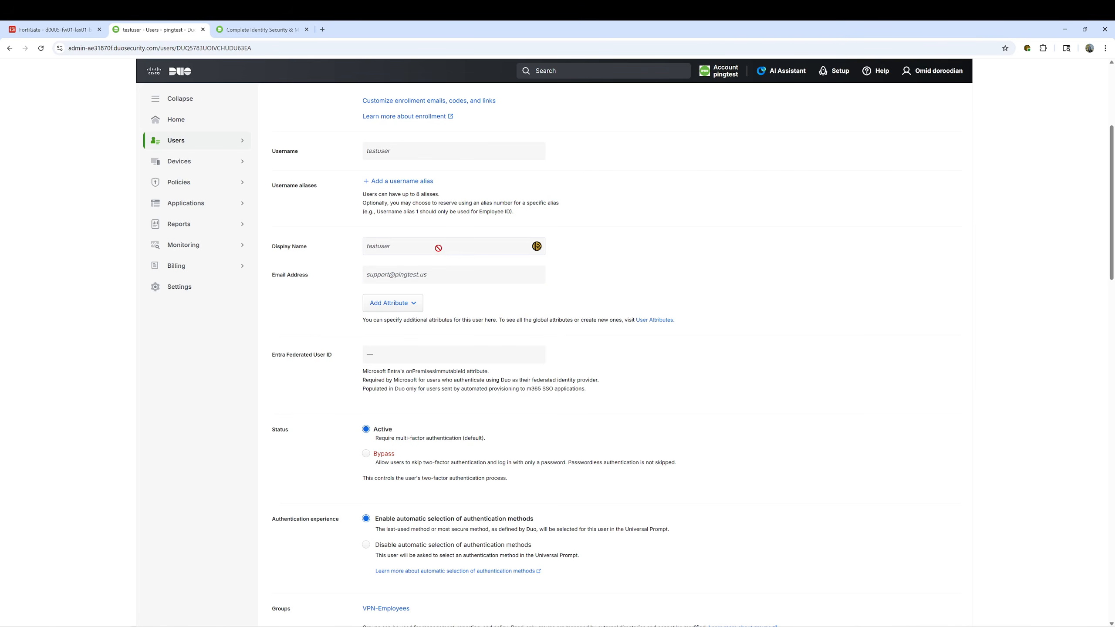
scroll(406, 275, up, 5)
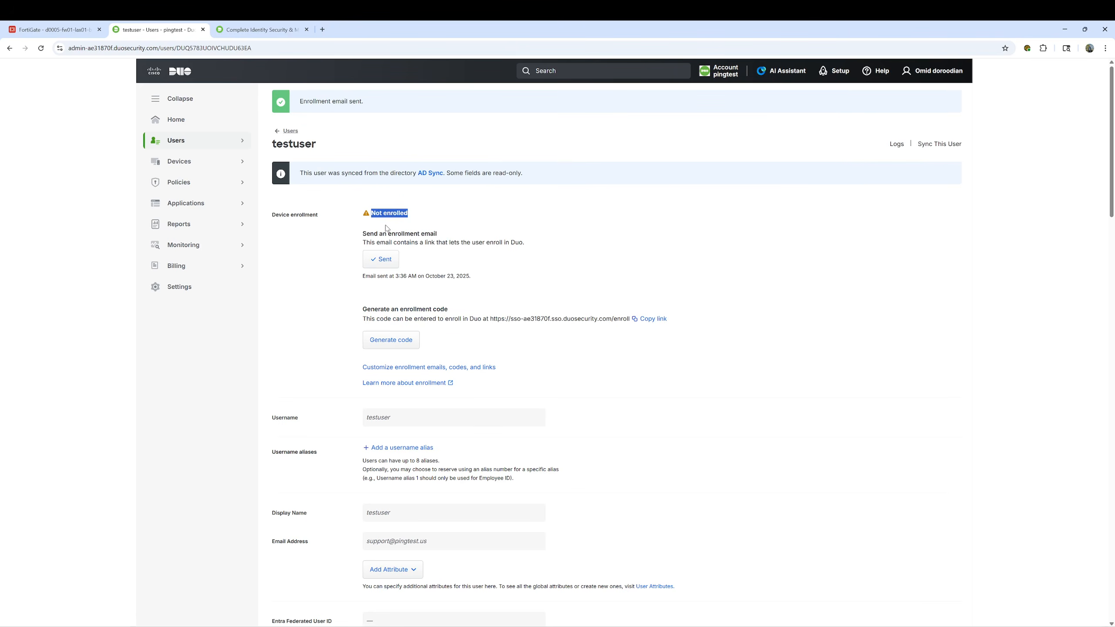
Reopen testuser from the Duo Users list to confirm it reads Enrolled, then return to FortiGate's User Groups
click(538, 224)
click(290, 132)
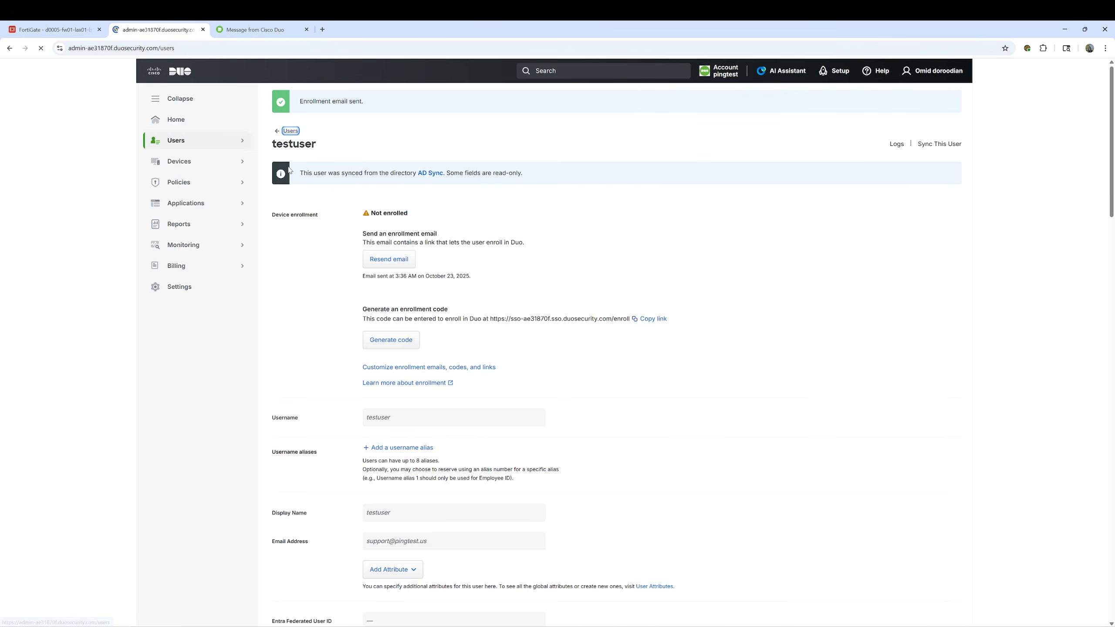
click(301, 257)
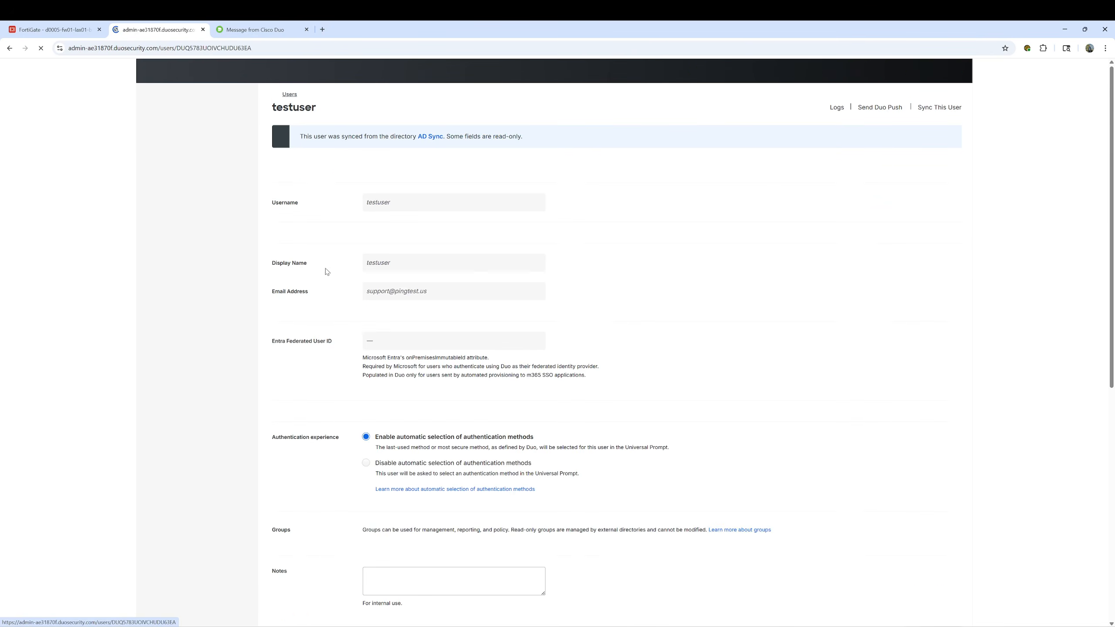
double_click(382, 175)
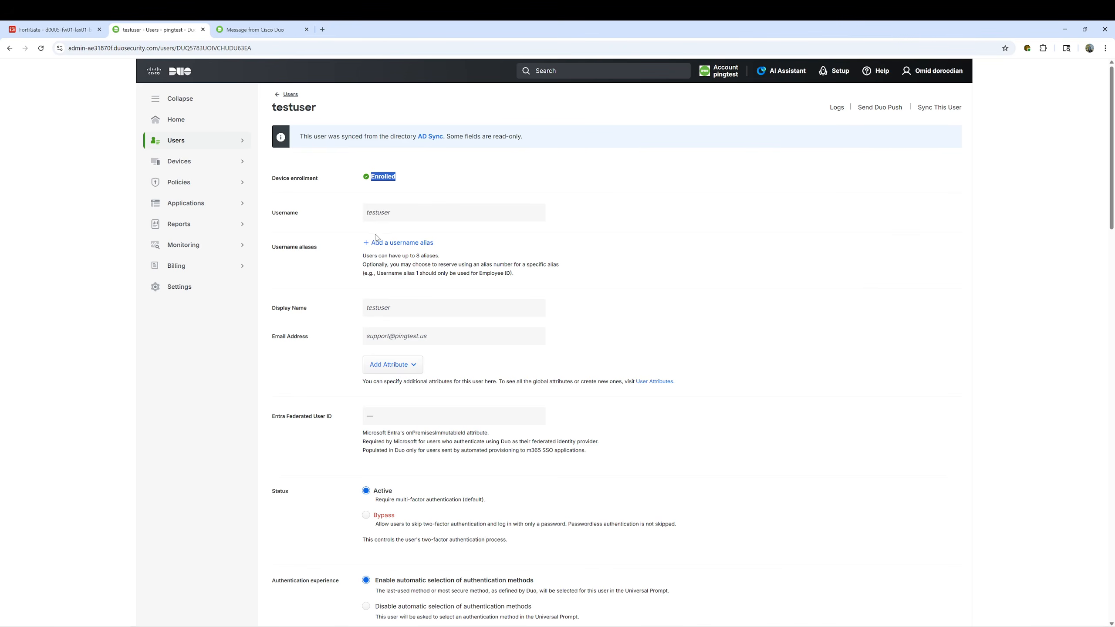
click(177, 141)
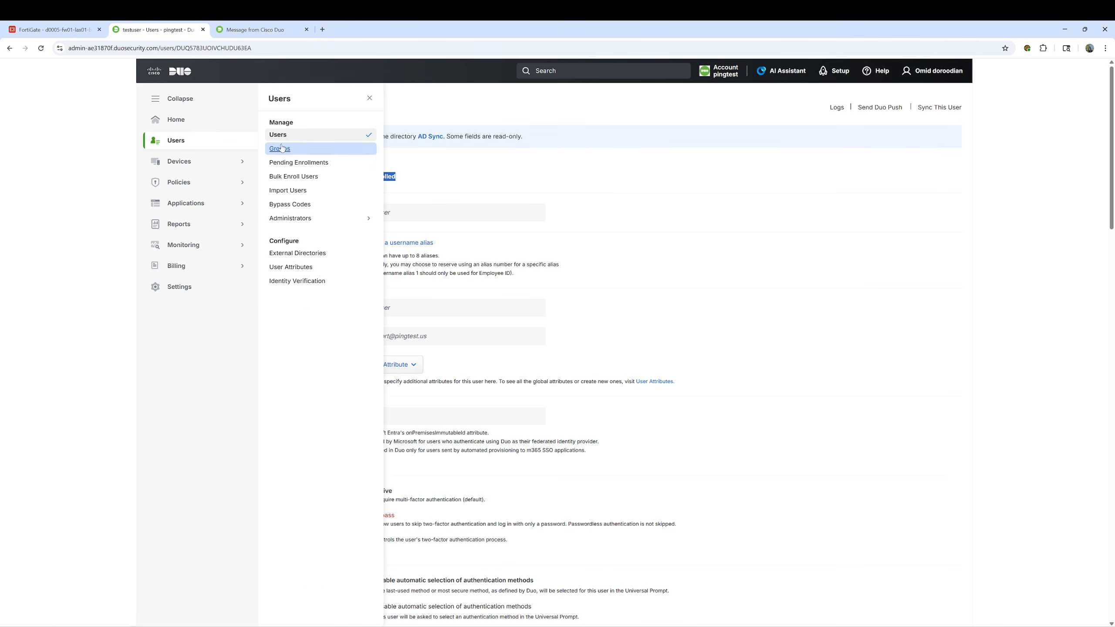
click(51, 30)
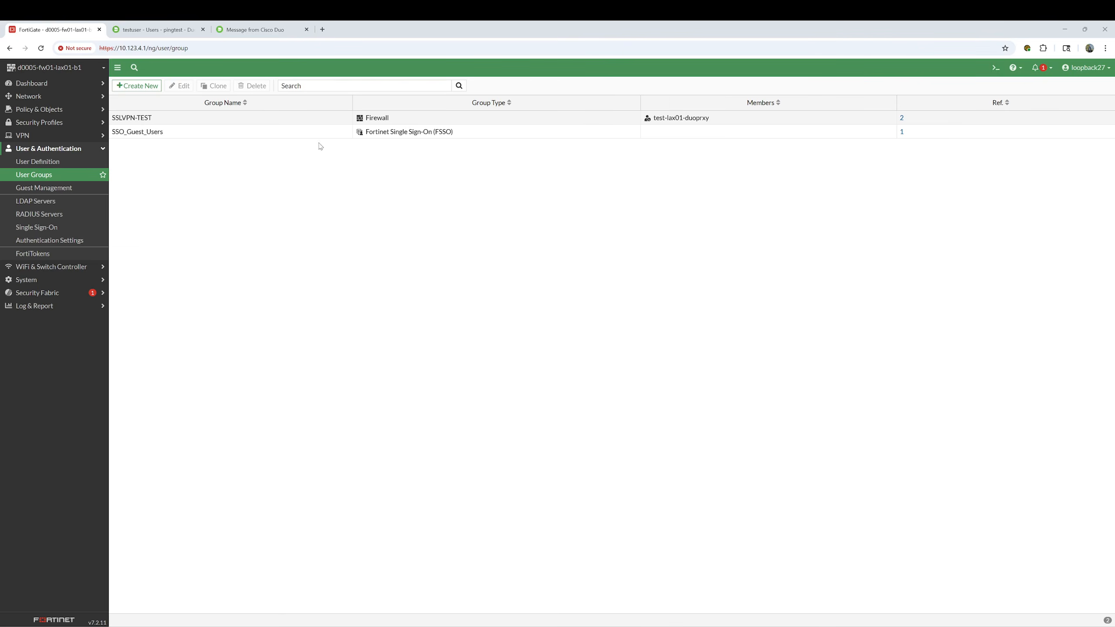
click(322, 30)
text(https://10.123.4.1:8443)
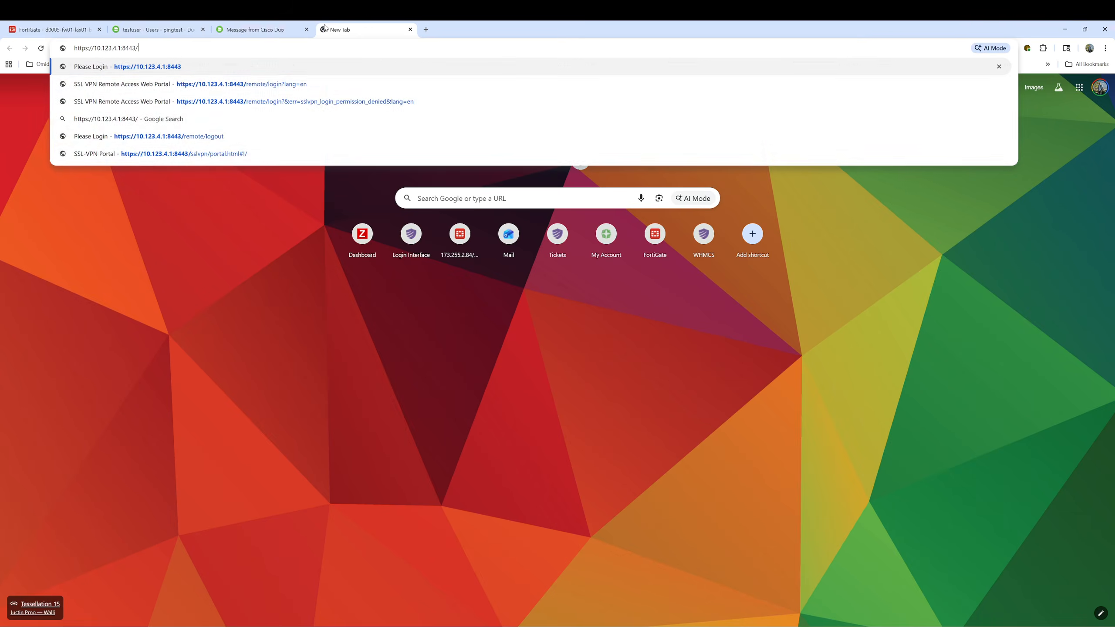
key(Return)
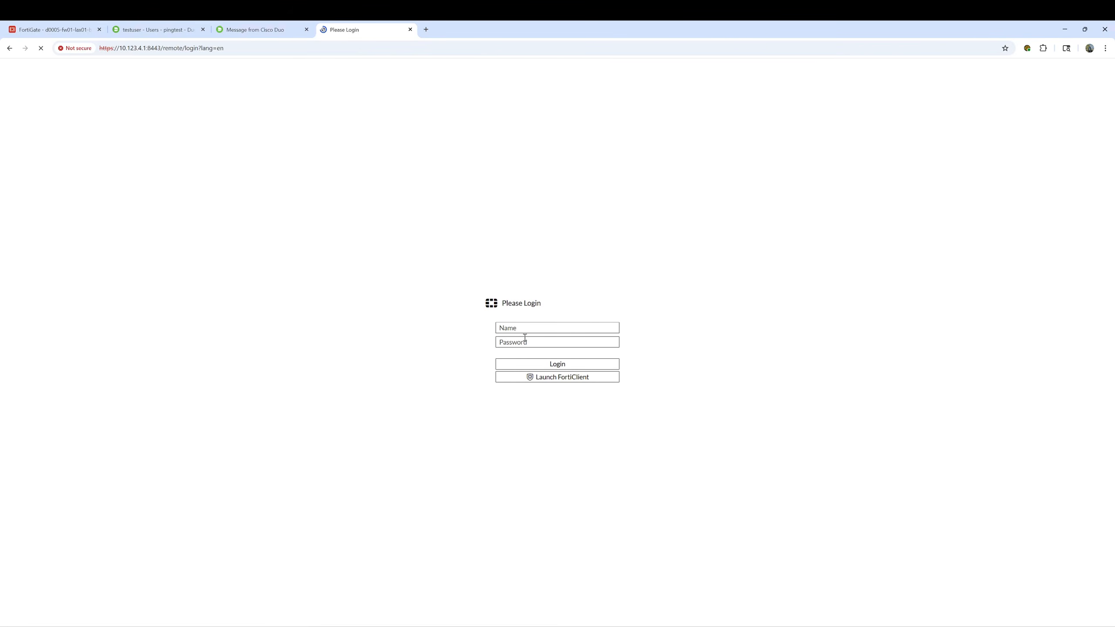
click(524, 328)
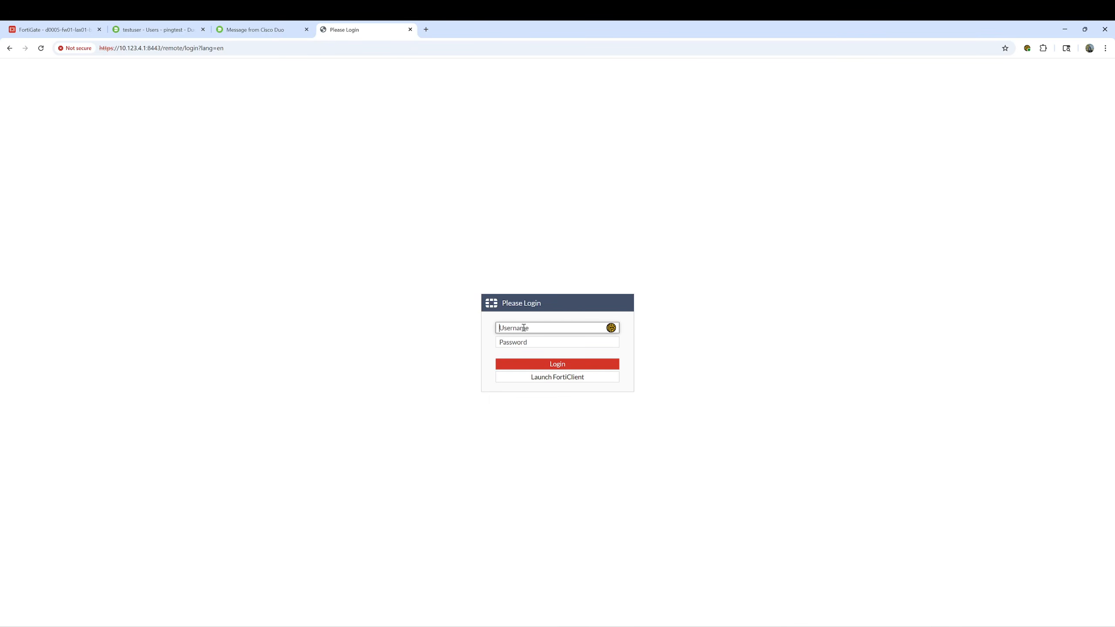
text(testuser)
key(Tab)
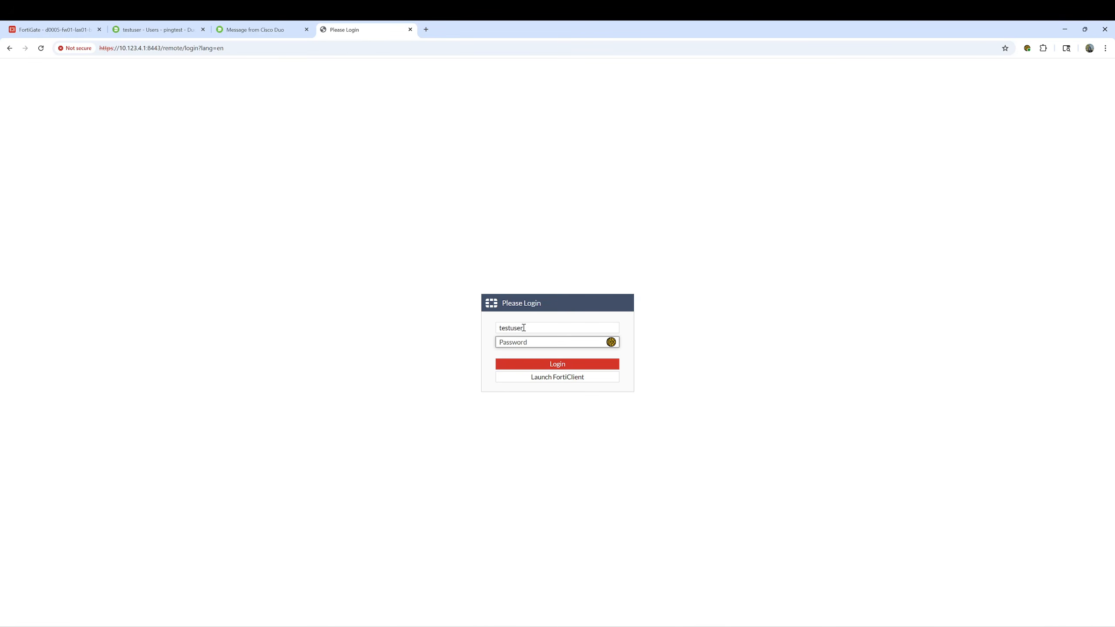
text(********)
click(537, 364)
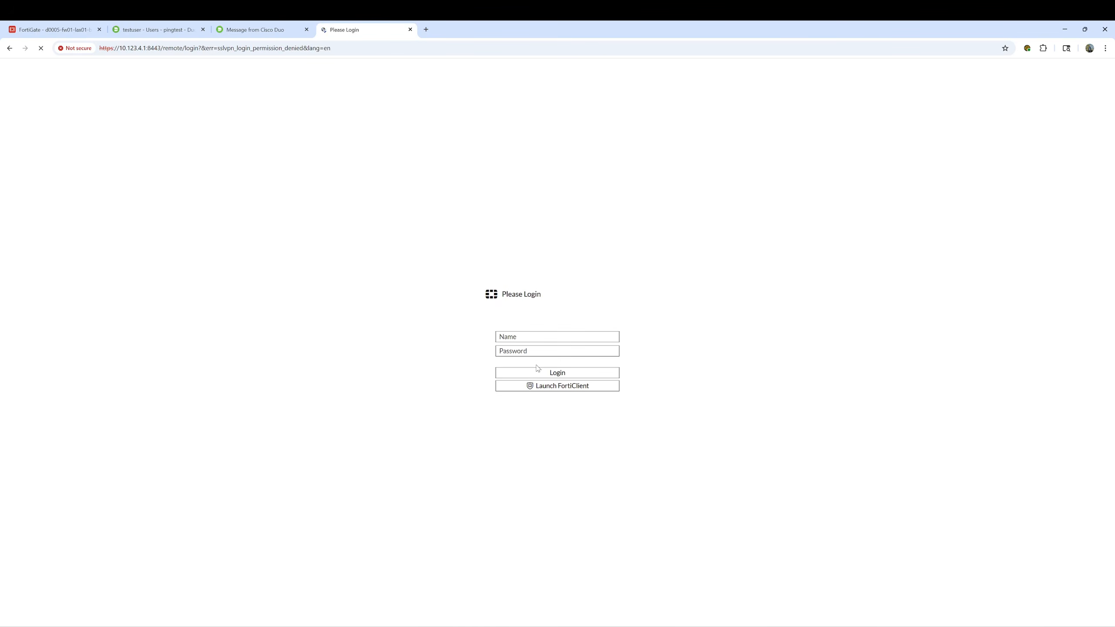
click(529, 343)
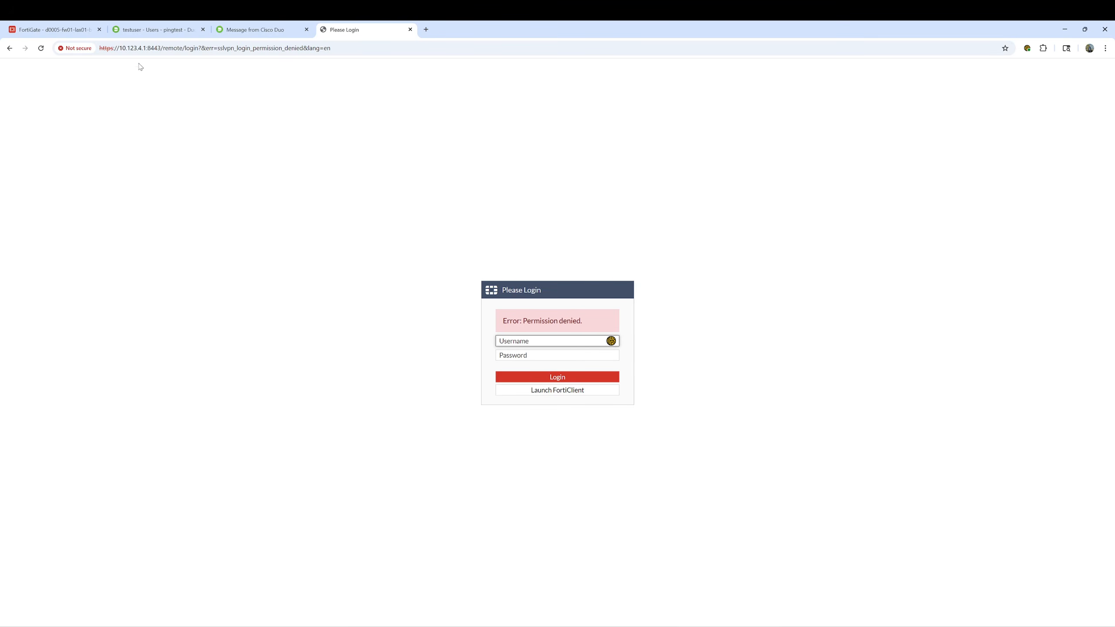
Review the test-lax01-duoprxy LDAP server settings in FortiGate and close them with OK
click(57, 30)
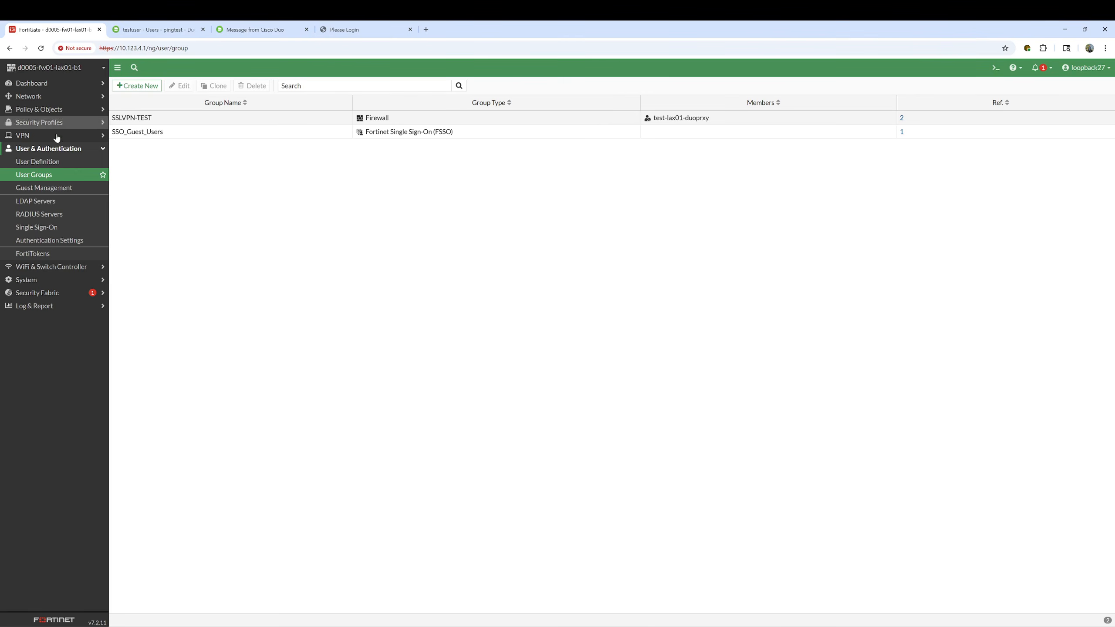
click(38, 201)
double_click(202, 118)
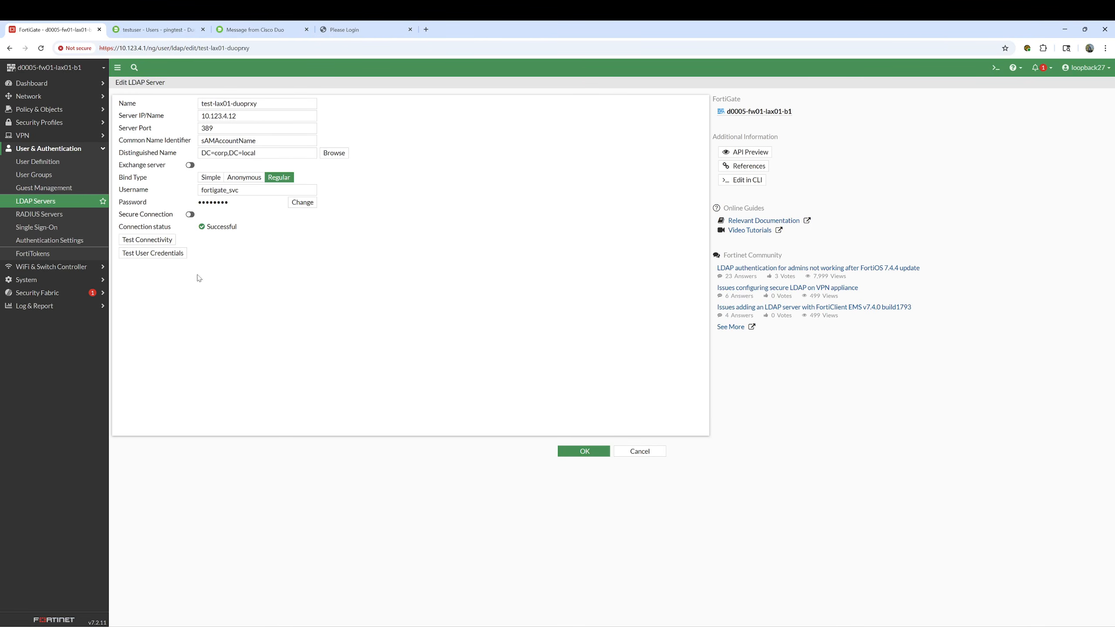
click(582, 453)
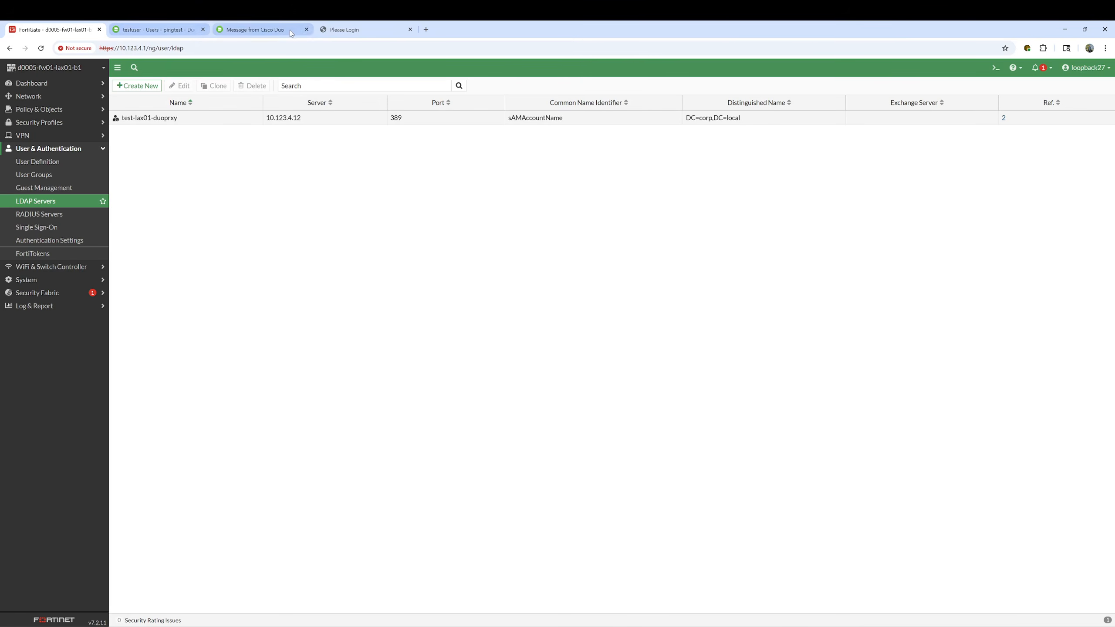
Retry the SSL-VPN portal login as testuser with the password twice, both denied
click(351, 29)
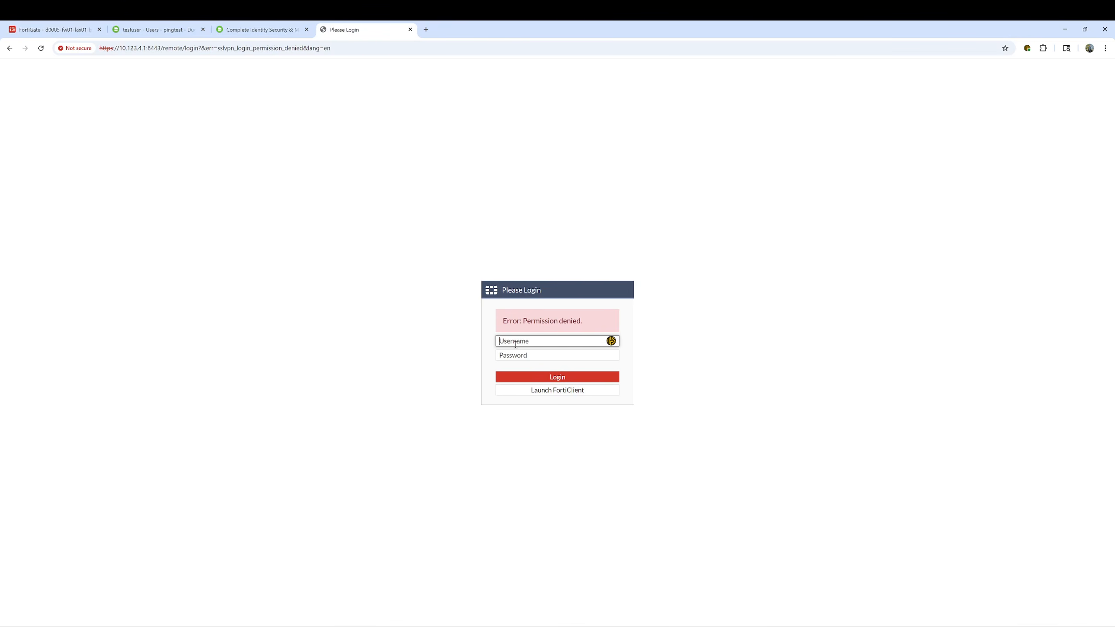
text(testuser)
key(Tab)
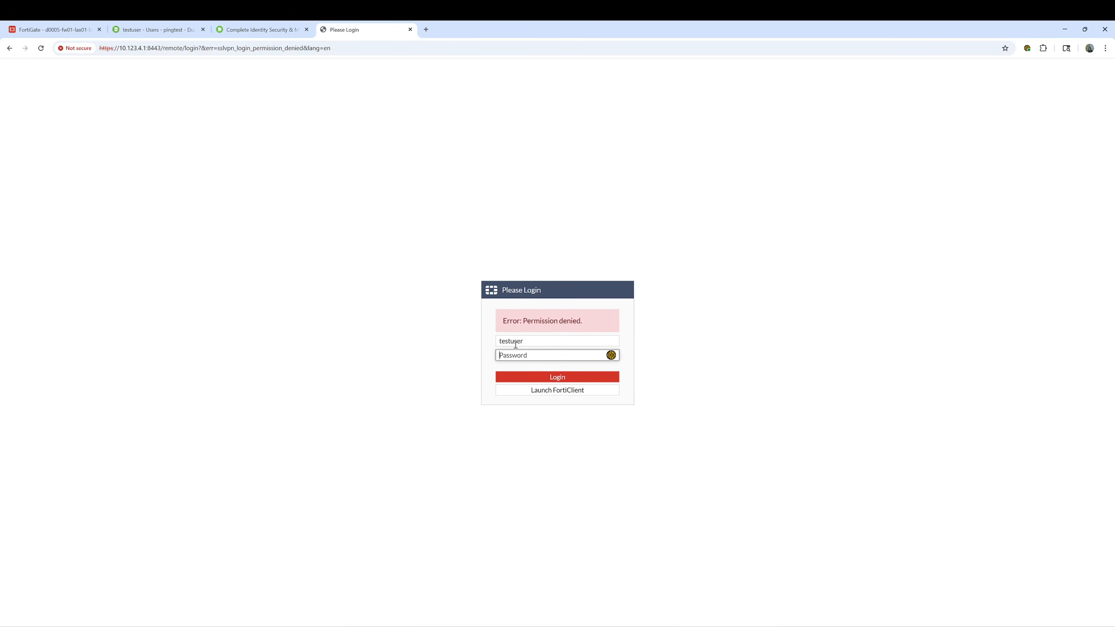
text(••••••••)
click(549, 383)
click(517, 343)
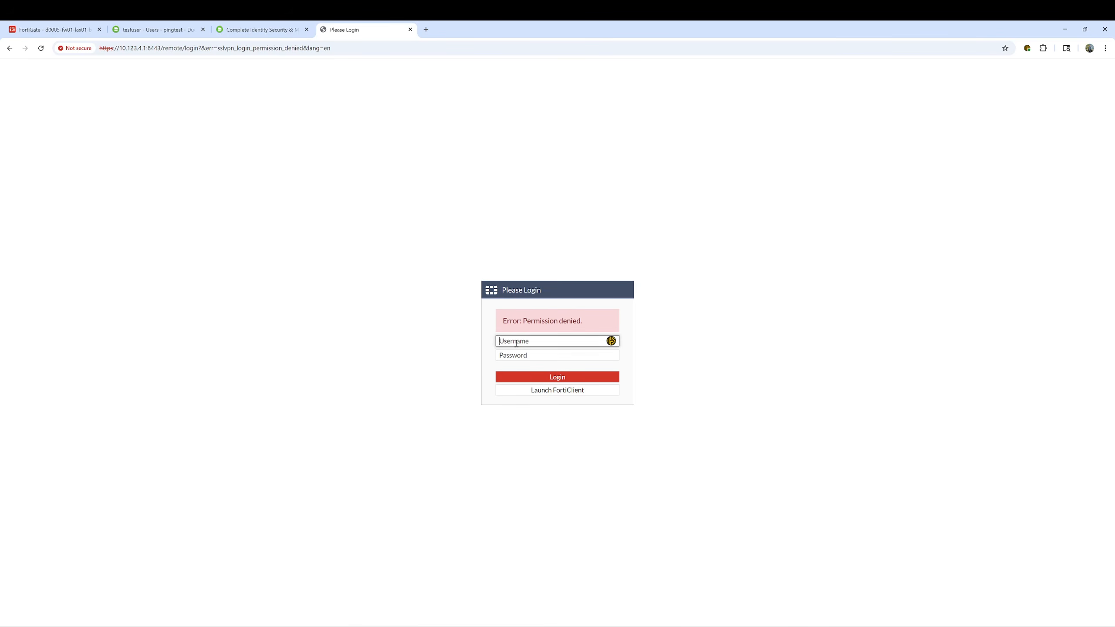
text(us)
key(BackSpace)
key(BackSpace)
key(BackSpace)
key(BackSpace)
text(testuser)
key(Tab)
text(•••••••)
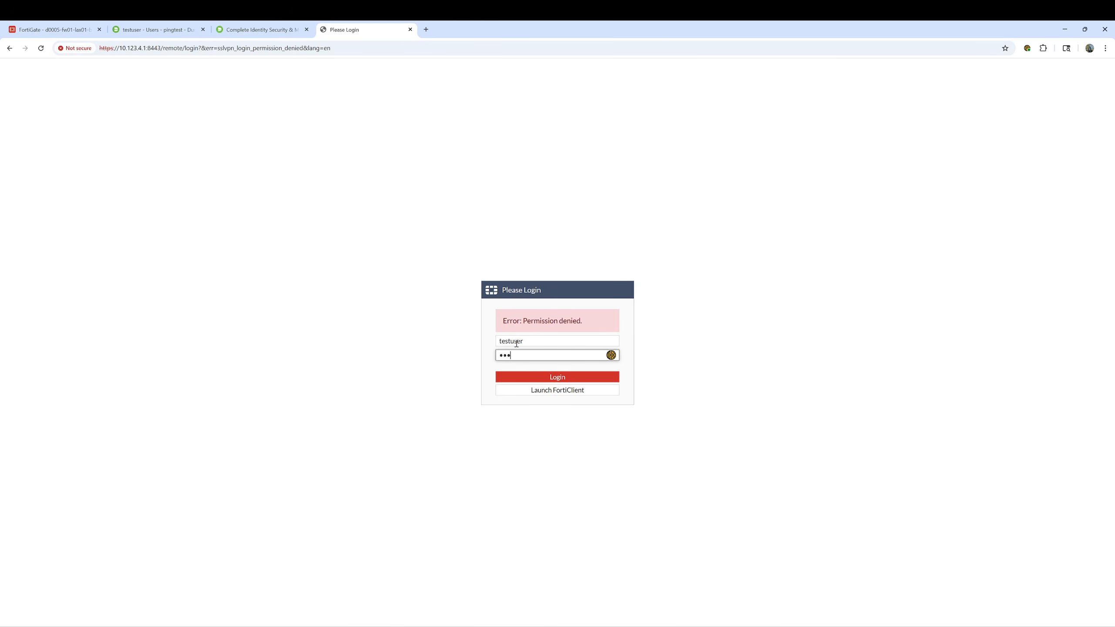
key(Return)
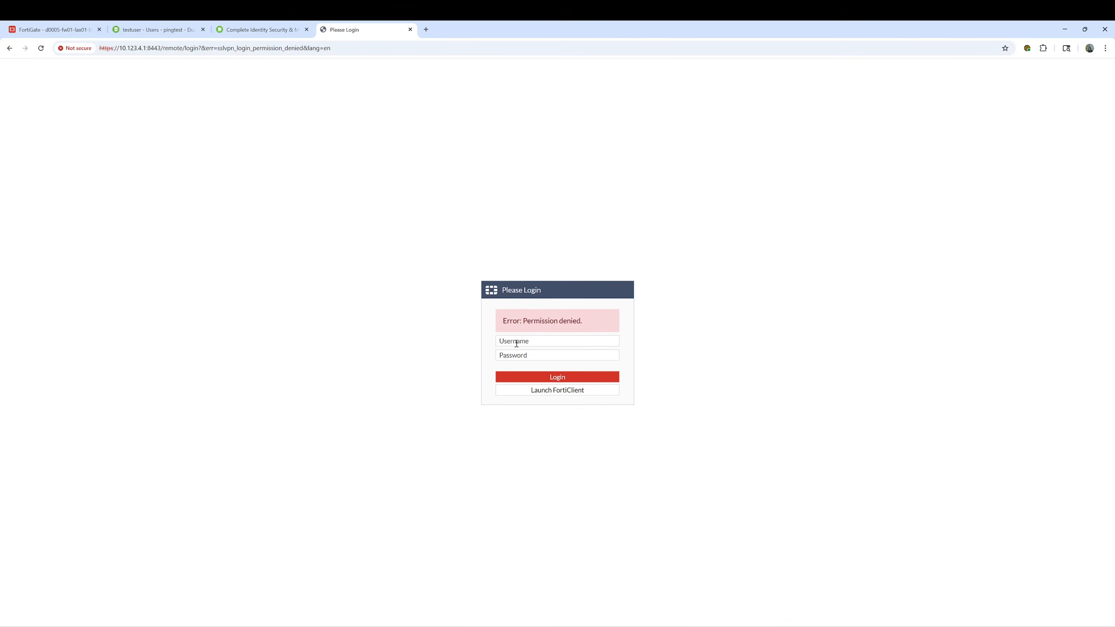
Log in once more as testuser with the password, reaching the SSL-VPN Portal
click(516, 344)
text(estuser)
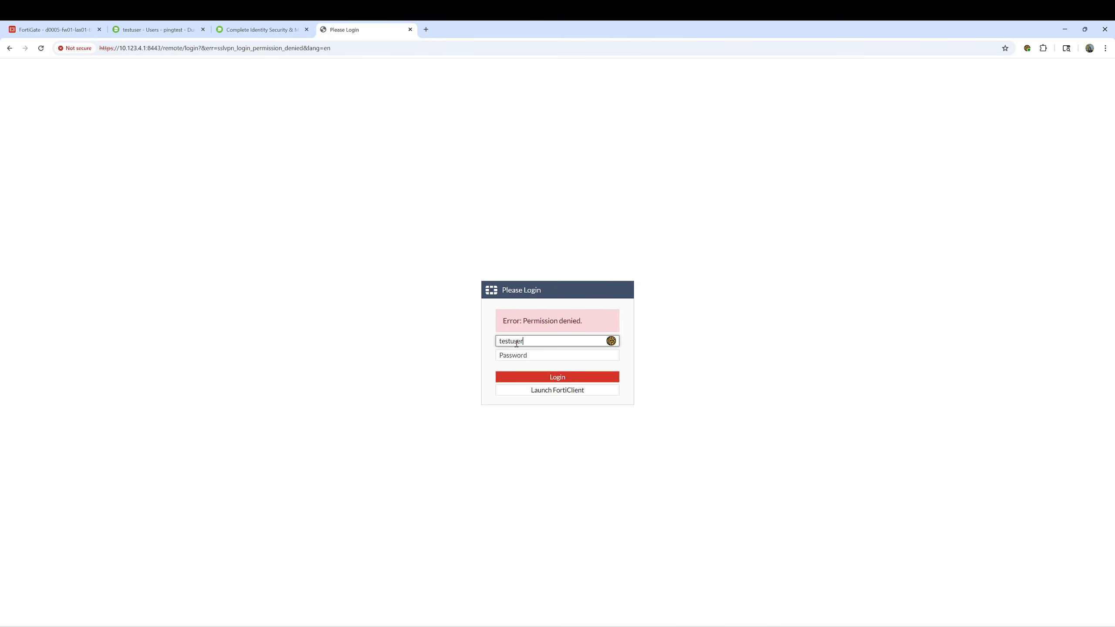
key(Tab)
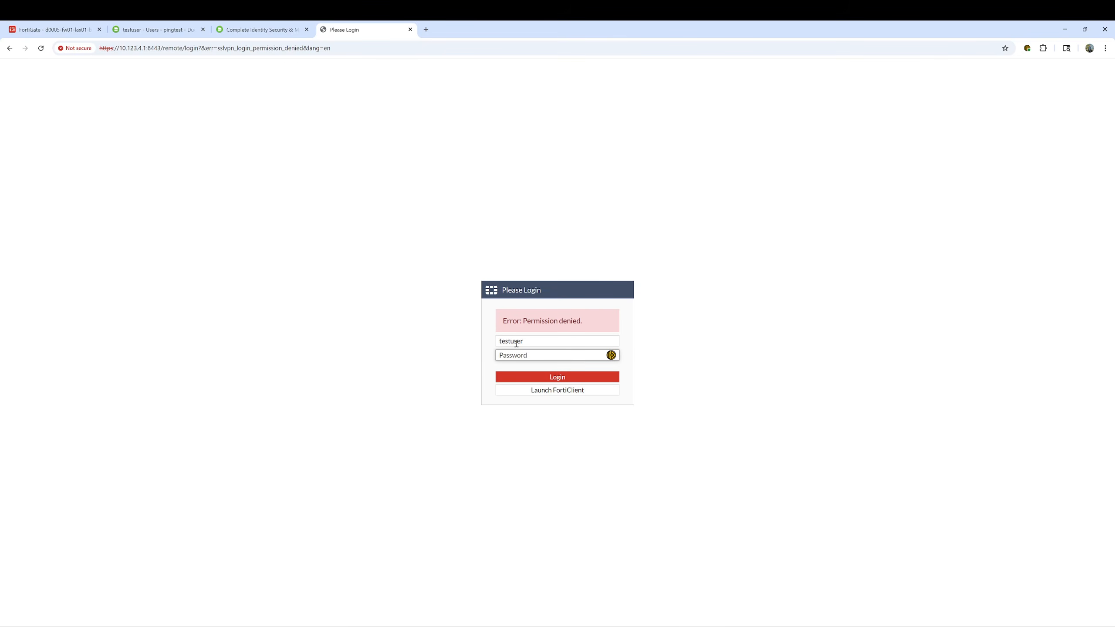
text(••••••••)
click(530, 377)
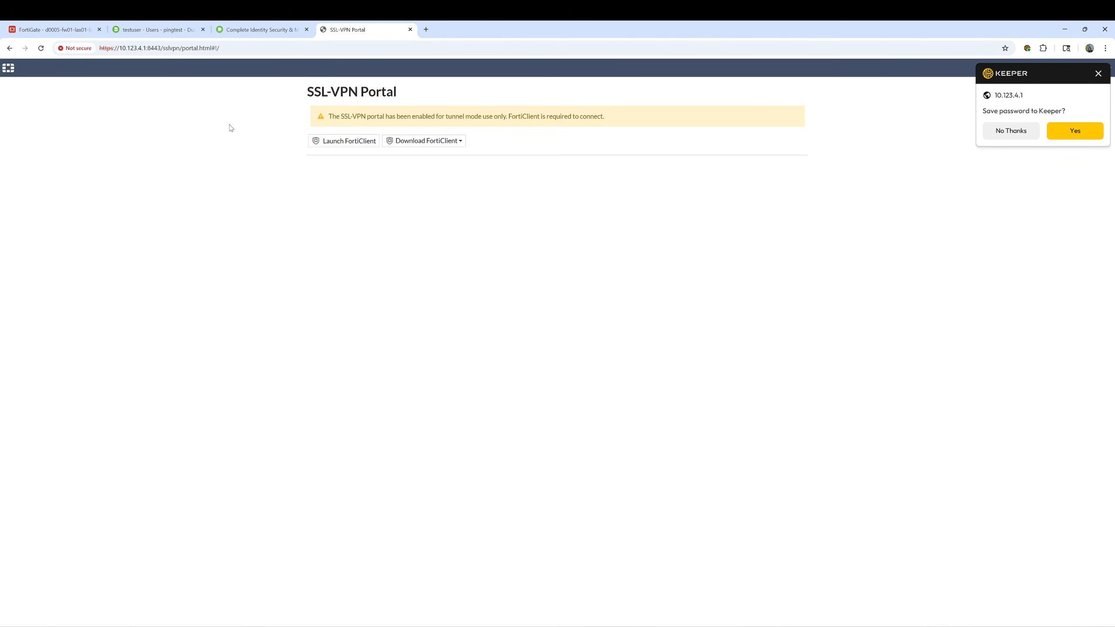
Check testuser's Recent Authentications in Duo show the latest result as Granted, User approved, then return to FortiGate
click(153, 30)
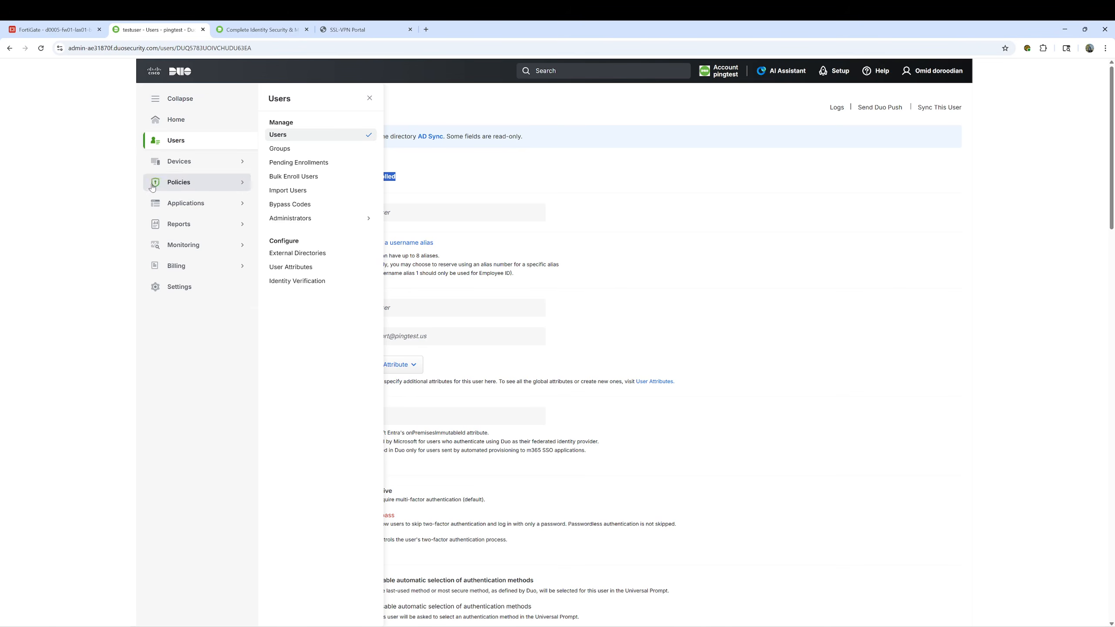
click(174, 142)
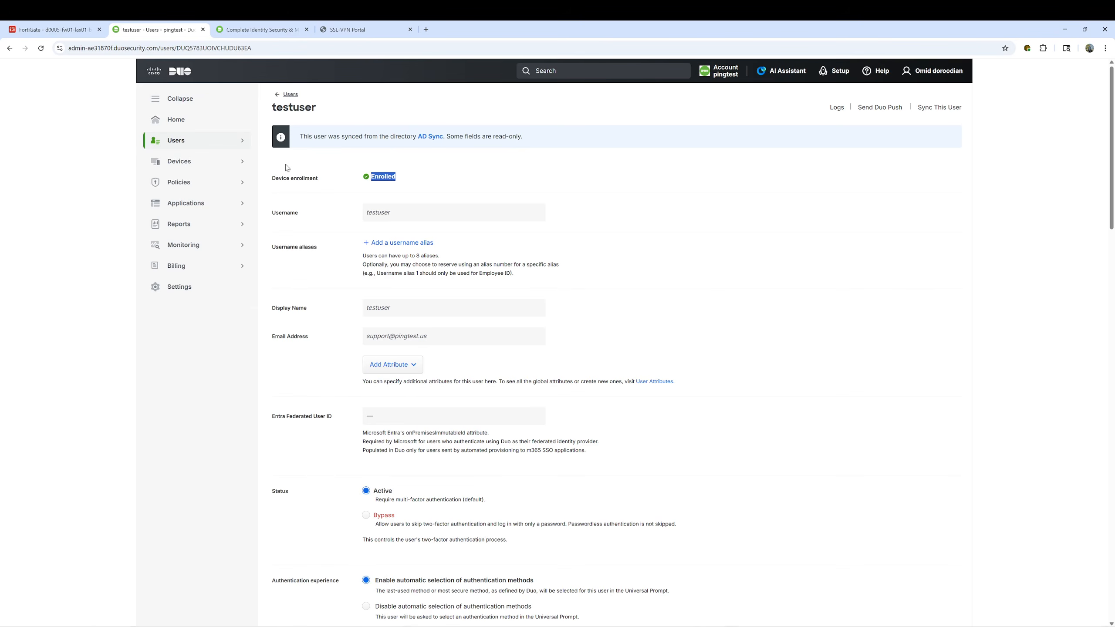
click(200, 149)
click(285, 135)
click(302, 258)
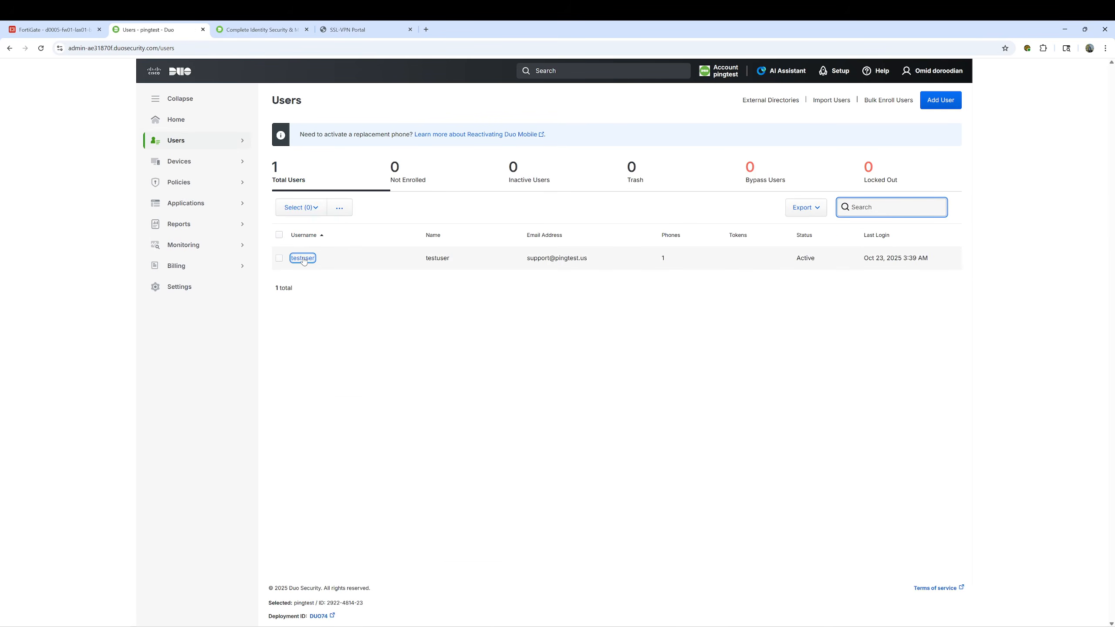
scroll(541, 300, down, 15)
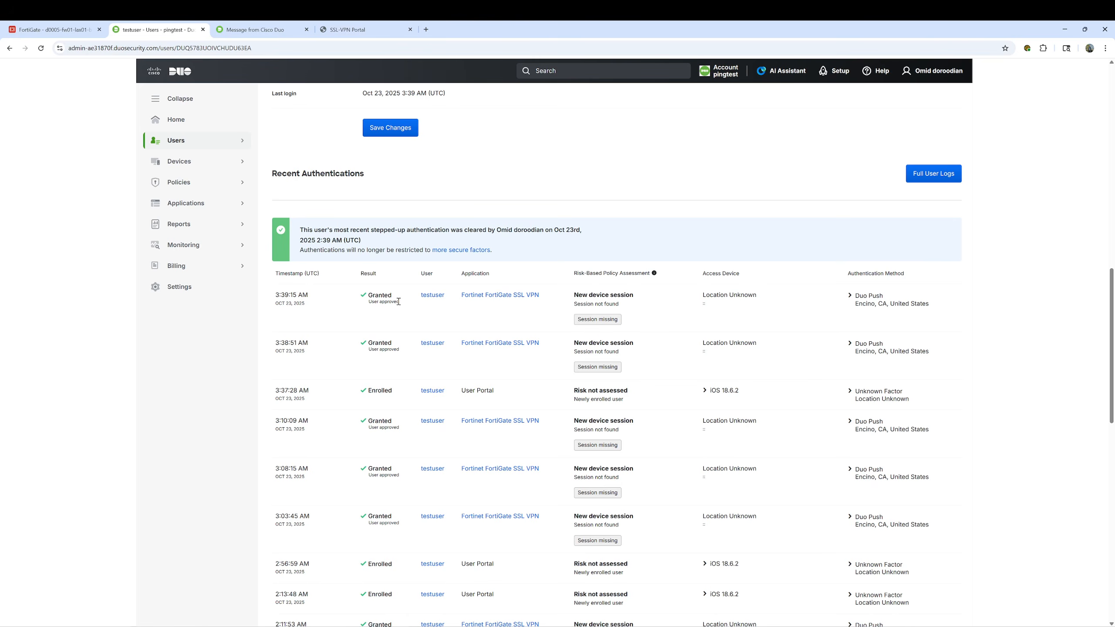
drag(399, 301, 371, 294)
click(408, 188)
click(59, 31)
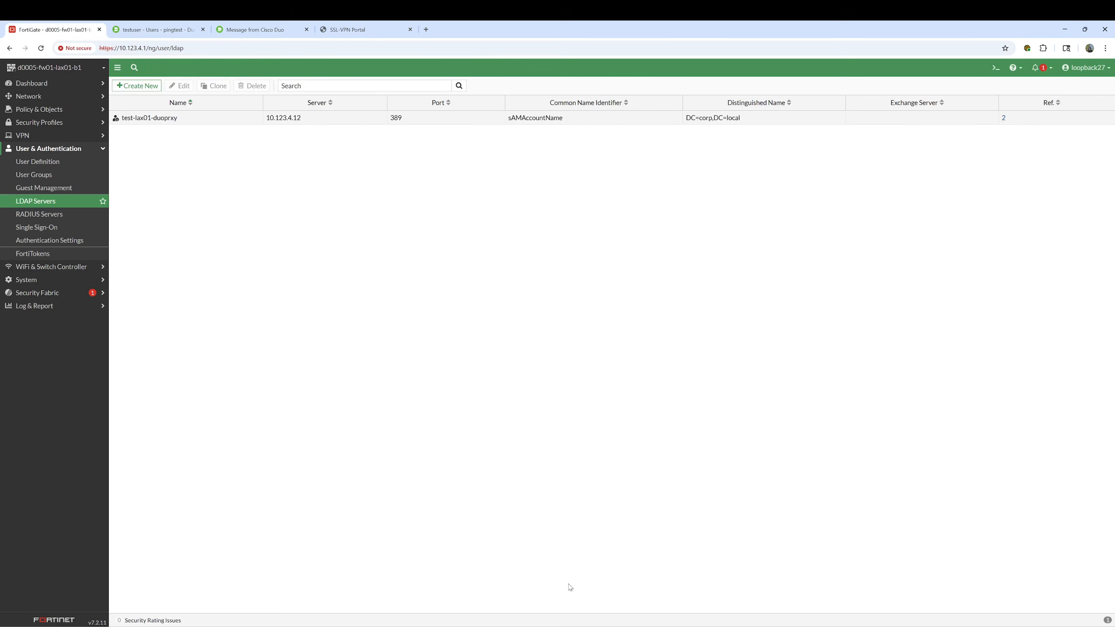
Open /opt/duoauthproxy/conf/authproxy.cfg in vi from the PuTTY session
key(alt+Tab)
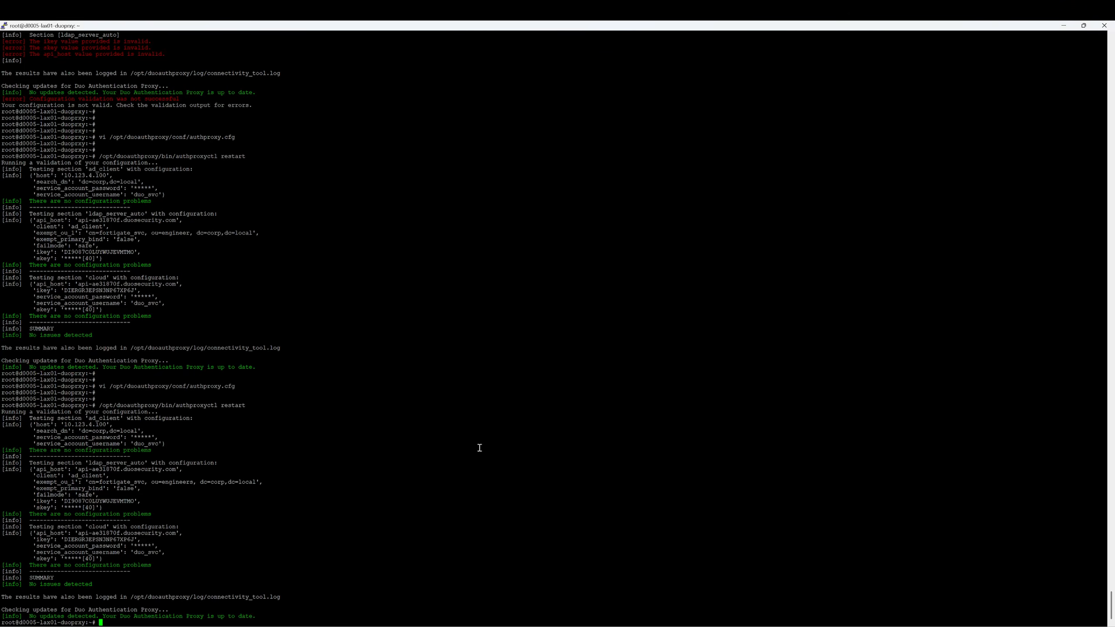
key(Return)
key(Return)
key(Return)
key(Return)
key(Return)
key(Up)
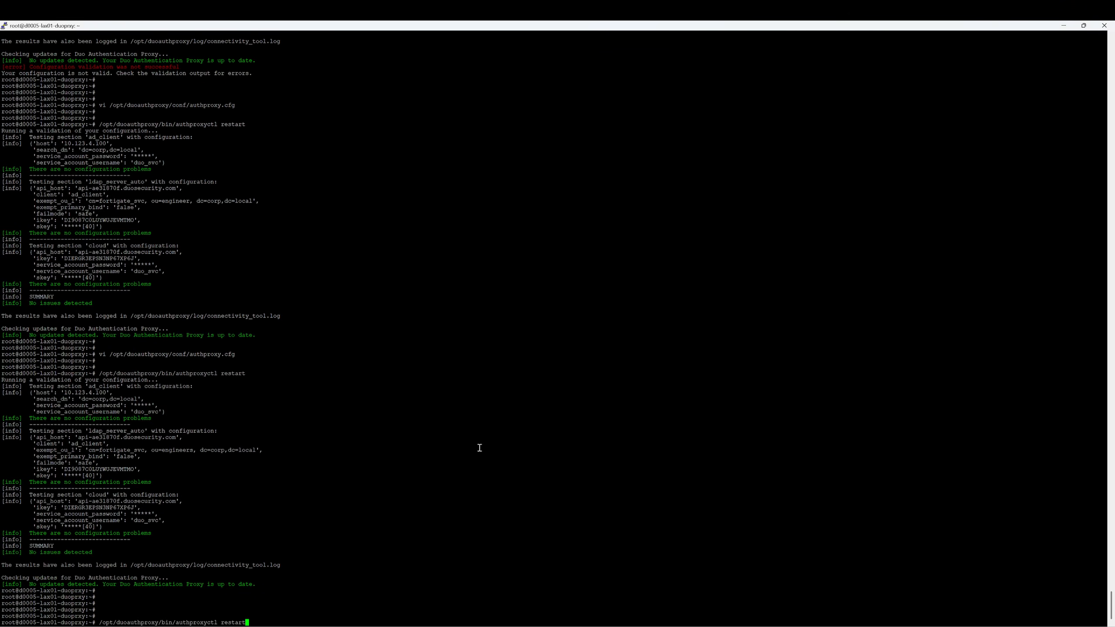
key(Up)
key(Return)
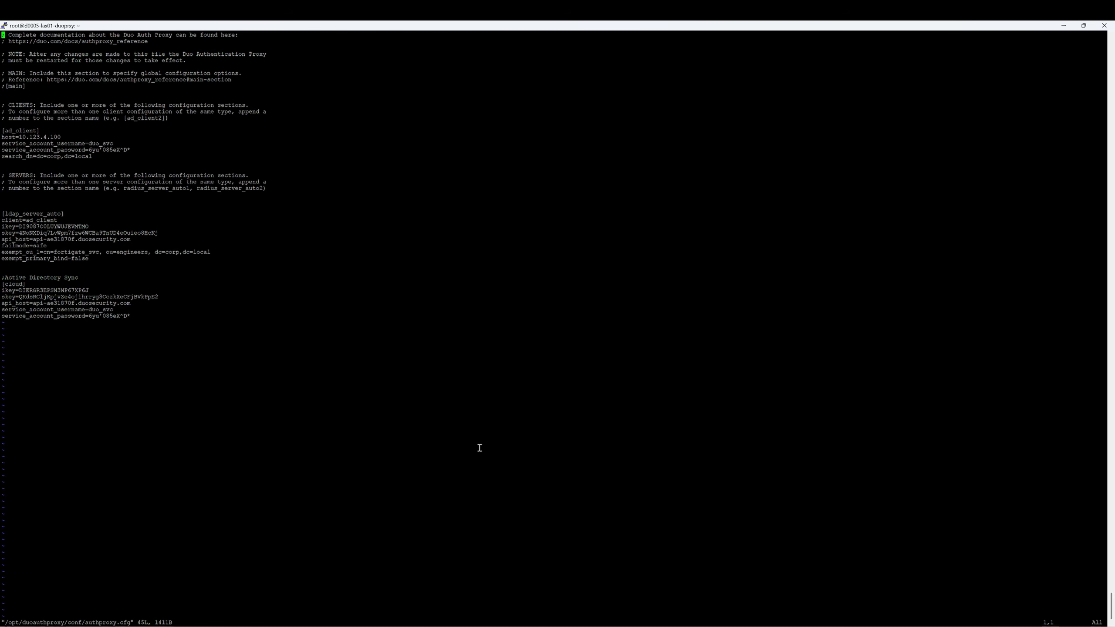
Insert blank lines above ldap_server_auto and paste the [radius_server_auto] section template
key(Down)
key(Down)
key(Down)
key(Down)
key(Down)
key(Down)
key(Down)
key(Down)
key(Down)
key(Down)
key(Down)
key(Down)
key(Down)
key(Down)
key(Down)
key(Down)
key(Down)
key(Down)
key(Down)
key(Down)
key(i)
key(Return)
key(Return)
key(Return)
key(Return)
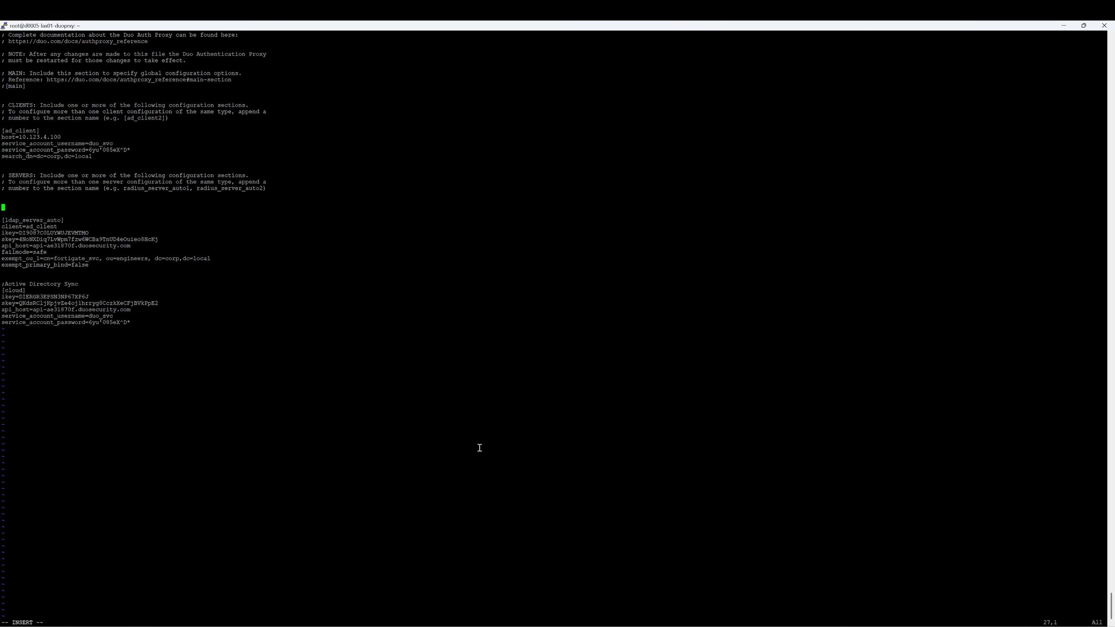
key(Up)
key(Up)
key(Return)
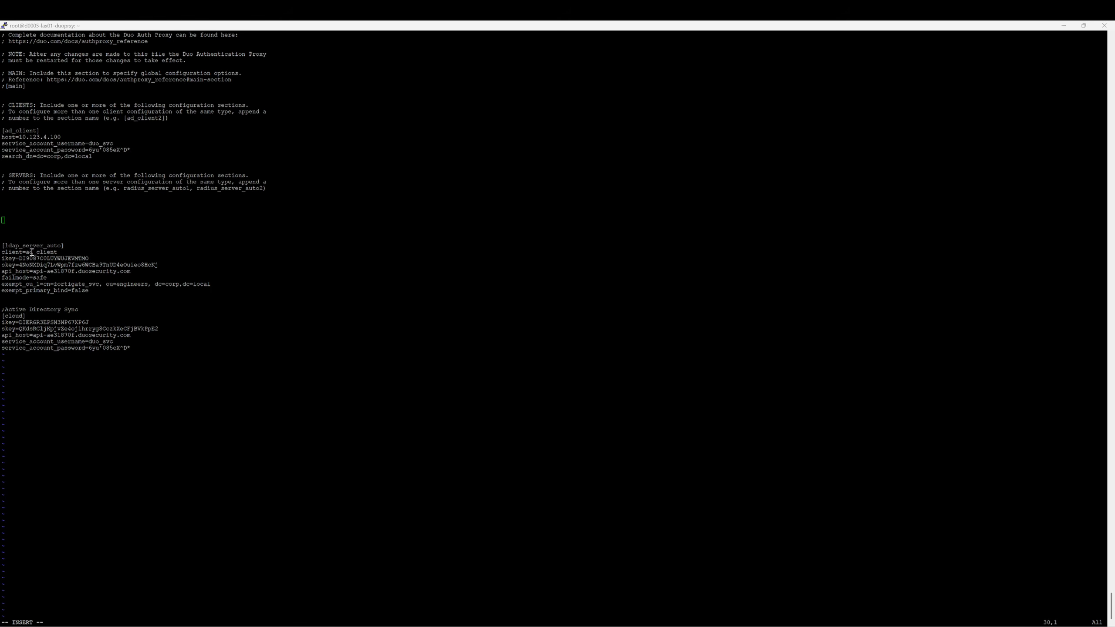
right_click(34, 219)
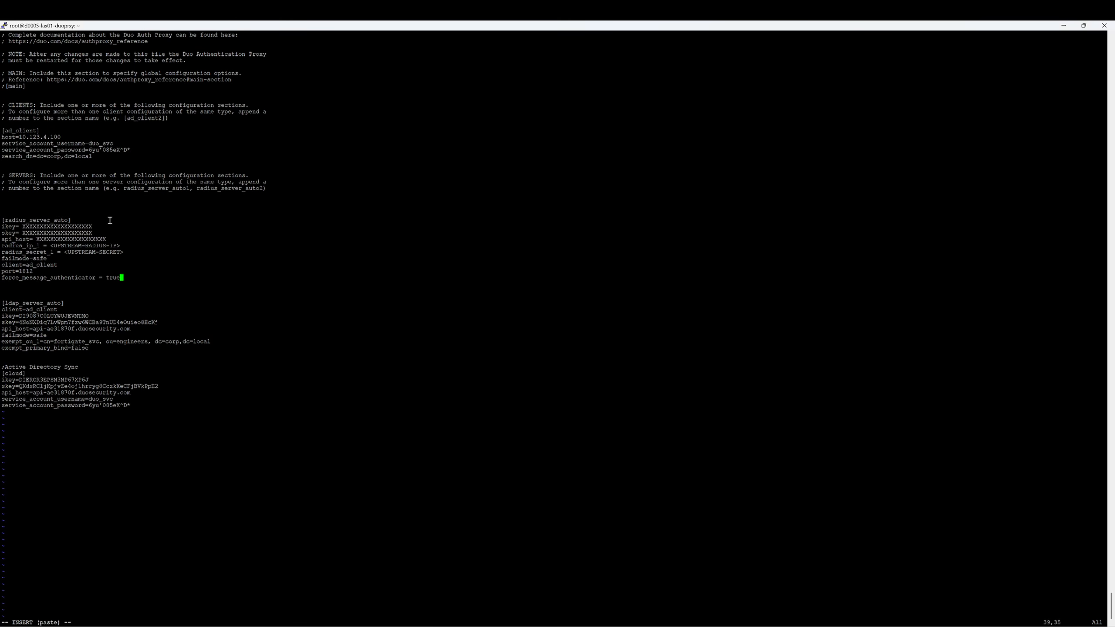
Copy the ikey and skey values from the ldap section into radius_server_auto
key(Up)
key(Down)
key(Up)
key(Up)
key(Up)
key(Up)
key(Up)
key(Up)
key(Up)
key(Up)
text(i)
key(BackSpace)
key(BackSpace)
key(BackSpace)
key(BackSpace)
key(BackSpace)
key(BackSpace)
key(BackSpace)
key(BackSpace)
key(BackSpace)
key(BackSpace)
key(BackSpace)
key(BackSpace)
key(BackSpace)
key(BackSpace)
key(BackSpace)
key(BackSpace)
key(BackSpace)
key(BackSpace)
key(BackSpace)
key(BackSpace)
key(BackSpace)
drag(89, 316, 19, 316)
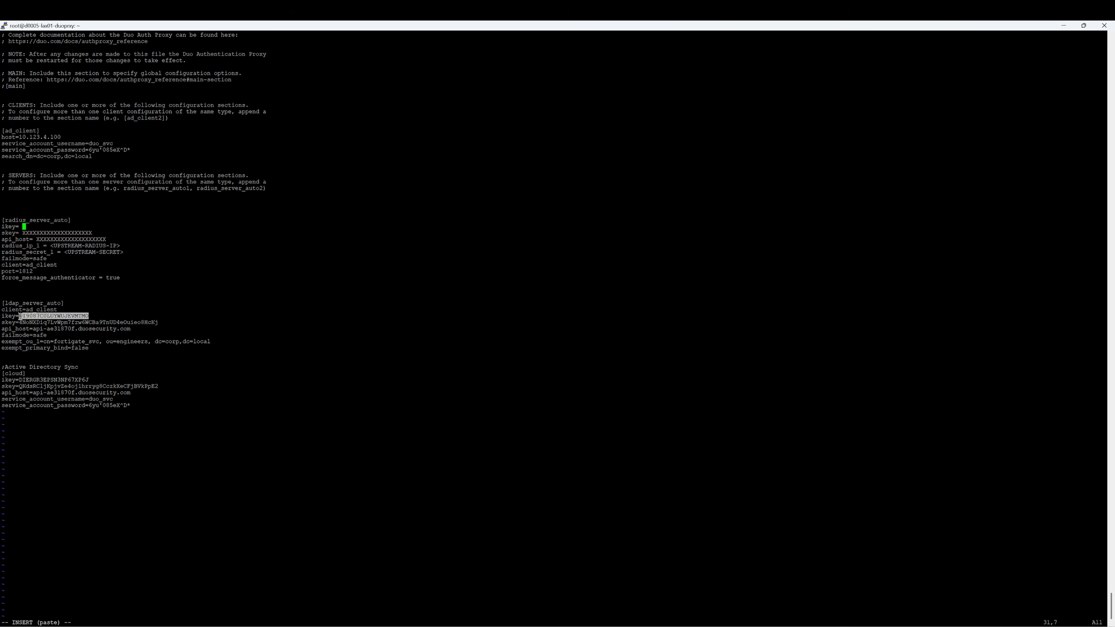
right_click(20, 316)
key(Down)
key(BackSpace)
key(BackSpace)
key(BackSpace)
key(BackSpace)
key(BackSpace)
key(BackSpace)
key(BackSpace)
key(BackSpace)
key(BackSpace)
key(BackSpace)
key(BackSpace)
key(BackSpace)
key(BackSpace)
key(BackSpace)
key(BackSpace)
key(BackSpace)
key(BackSpace)
key(BackSpace)
key(BackSpace)
key(BackSpace)
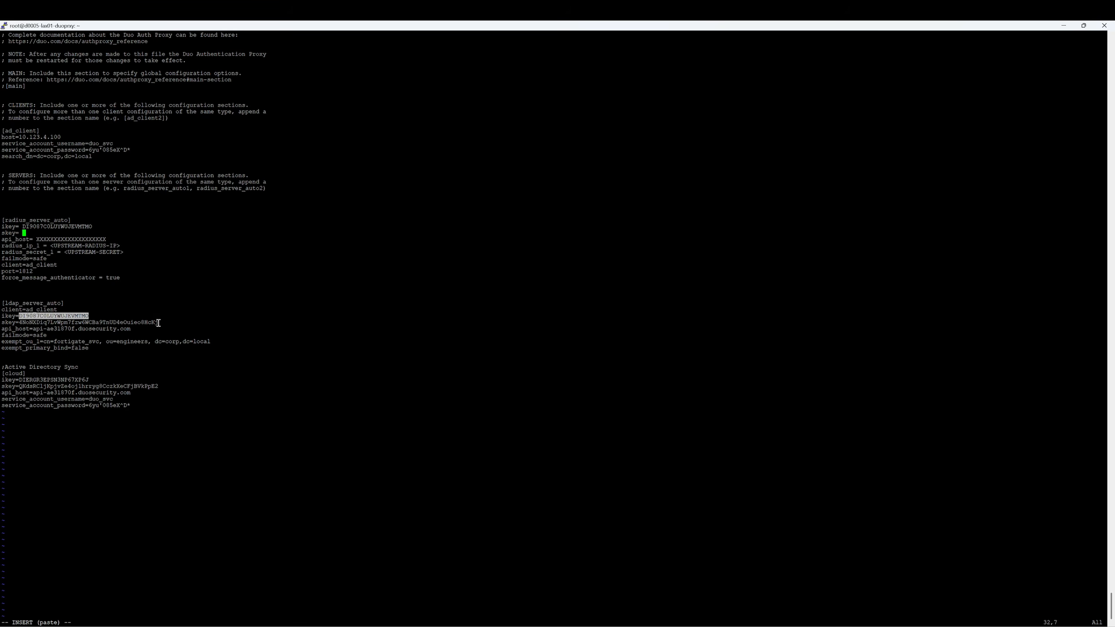
drag(158, 322, 19, 322)
right_click(20, 322)
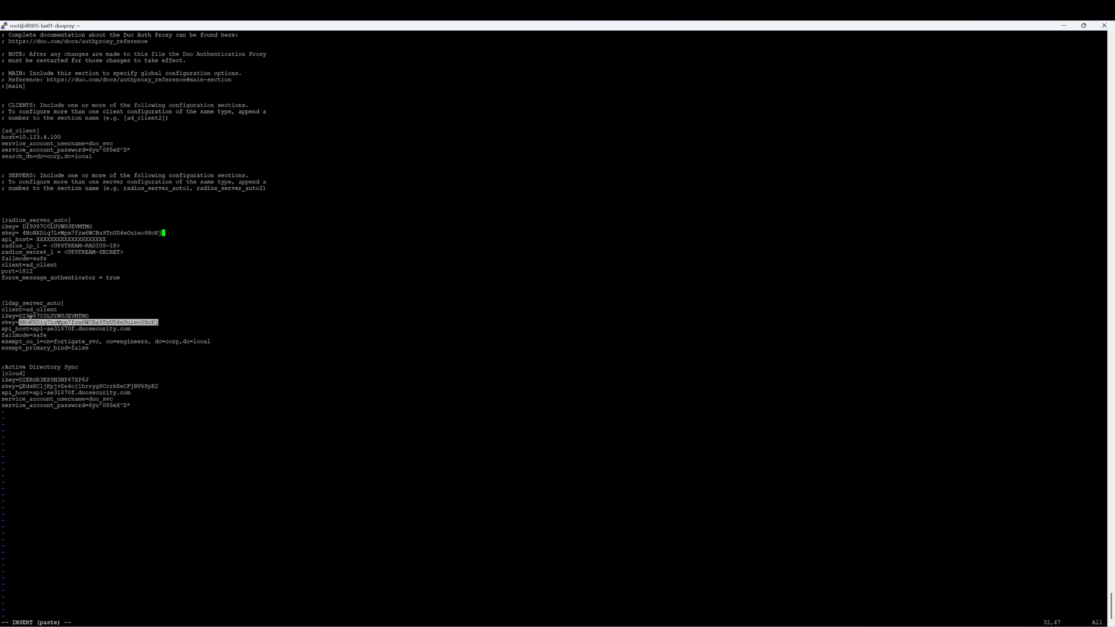
Replace the radius section's api_host placeholder with the API hostname from the ldap section
key(Down)
key(BackSpace)
key(BackSpace)
key(BackSpace)
key(BackSpace)
key(BackSpace)
key(BackSpace)
key(BackSpace)
key(BackSpace)
key(BackSpace)
key(BackSpace)
key(BackSpace)
key(BackSpace)
key(BackSpace)
key(BackSpace)
key(BackSpace)
key(BackSpace)
key(BackSpace)
key(BackSpace)
key(BackSpace)
key(BackSpace)
drag(132, 330, 33, 329)
right_click(44, 330)
key(BackSpace)
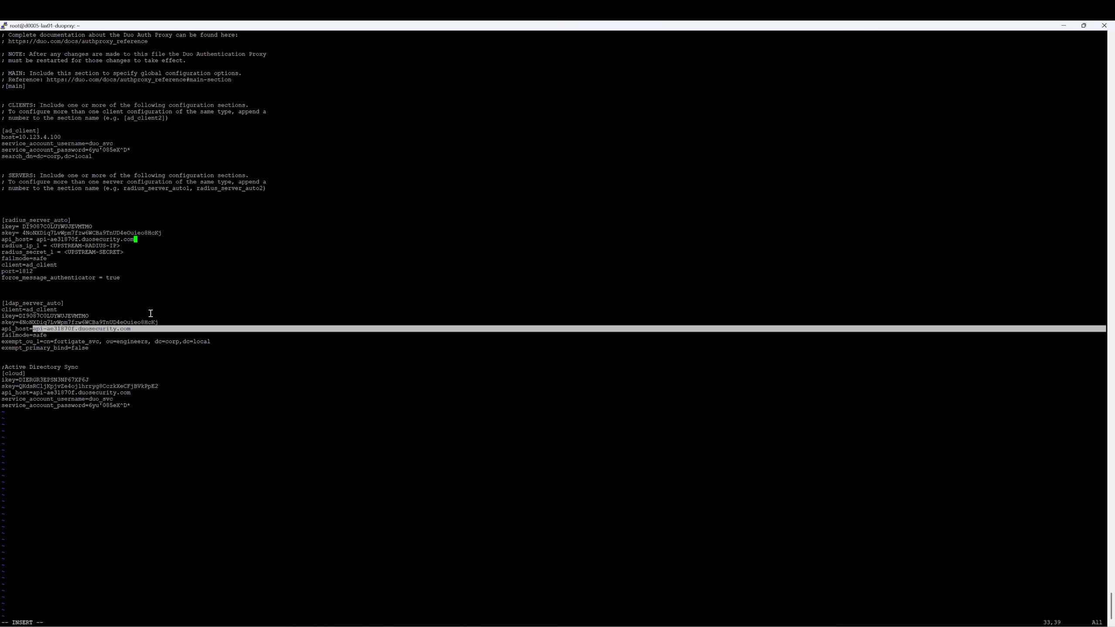
key(Down)
key(Left)
Set radius_ip_1 to 10.123.4.1 and enter the RADIUS shared secret for radius_secret_1
key(BackSpace)
key(BackSpace)
key(BackSpace)
key(BackSpace)
key(BackSpace)
key(BackSpace)
key(BackSpace)
key(BackSpace)
key(BackSpace)
key(BackSpace)
key(BackSpace)
key(BackSpace)
key(BackSpace)
key(BackSpace)
key(BackSpace)
key(BackSpace)
key(BackSpace)
key(BackSpace)
key(BackSpace)
text(10.123.4.1)
key(Down)
key(Right)
key(Right)
key(Right)
key(Right)
key(Right)
key(Right)
key(Right)
key(Right)
key(Right)
key(Right)
key(BackSpace)
key(BackSpace)
key(BackSpace)
key(BackSpace)
key(BackSpace)
key(BackSpace)
key(BackSpace)
key(BackSpace)
key(BackSpace)
key(BackSpace)
key(BackSpace)
key(BackSpace)
key(BackSpace)
key(BackSpace)
key(BackSpace)
key(BackSpace)
text(123456)
key(Down)
key(Down)
key(Down)
Save authproxy.cfg with :wq and restart the Duo proxy, which validates with no issues
key(Escape)
text(:wq)
key(Return)
key(Up)
key(Up)
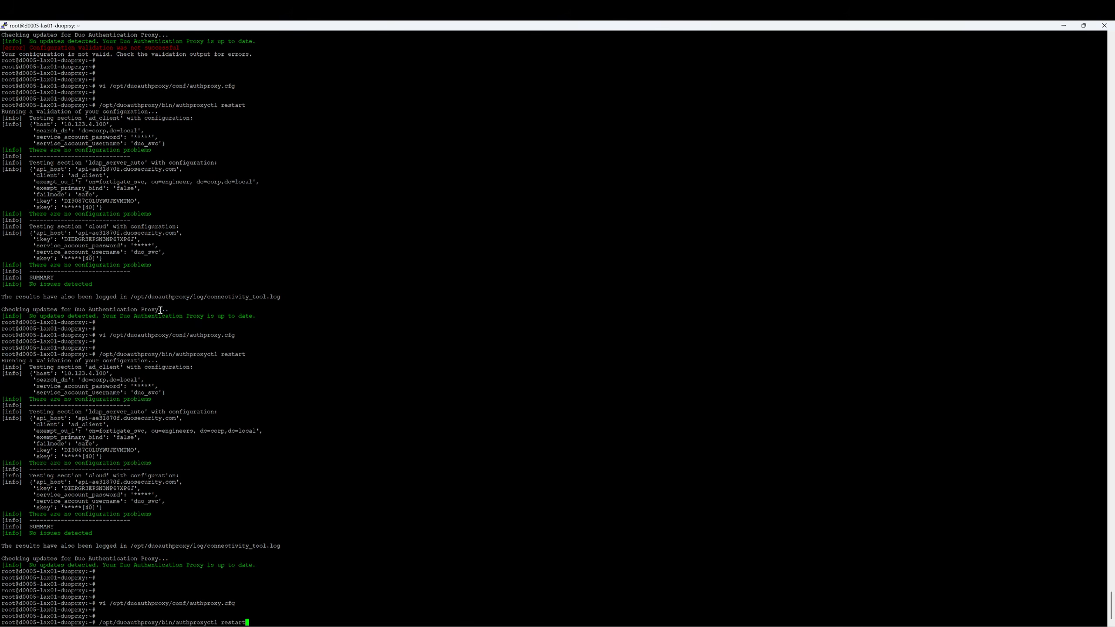
key(Return)
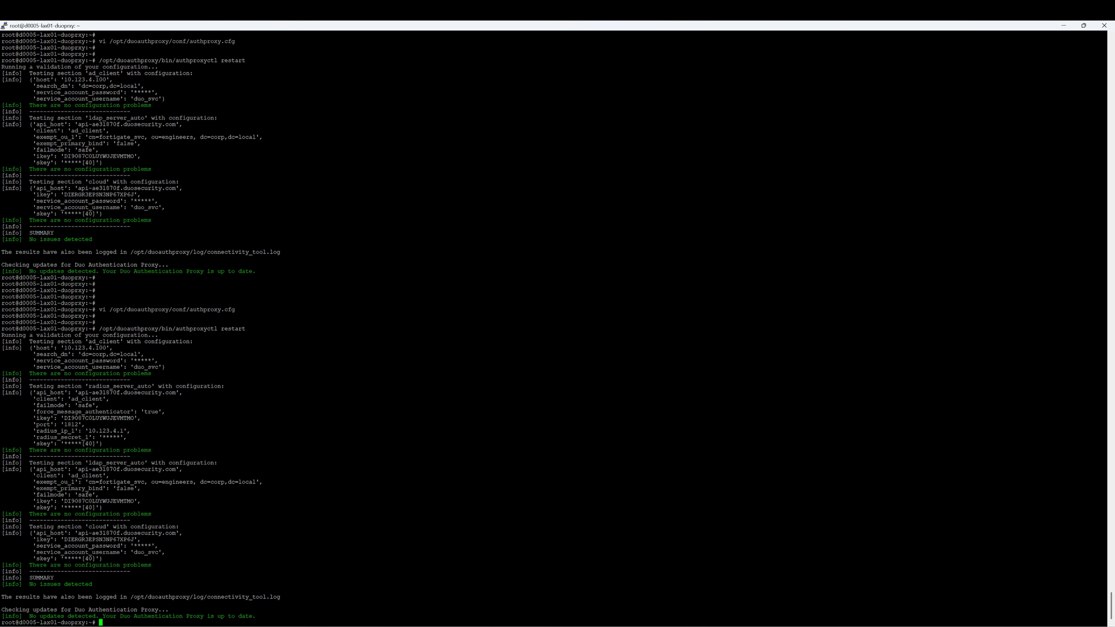
mouse_move(616, 626)
click(617, 588)
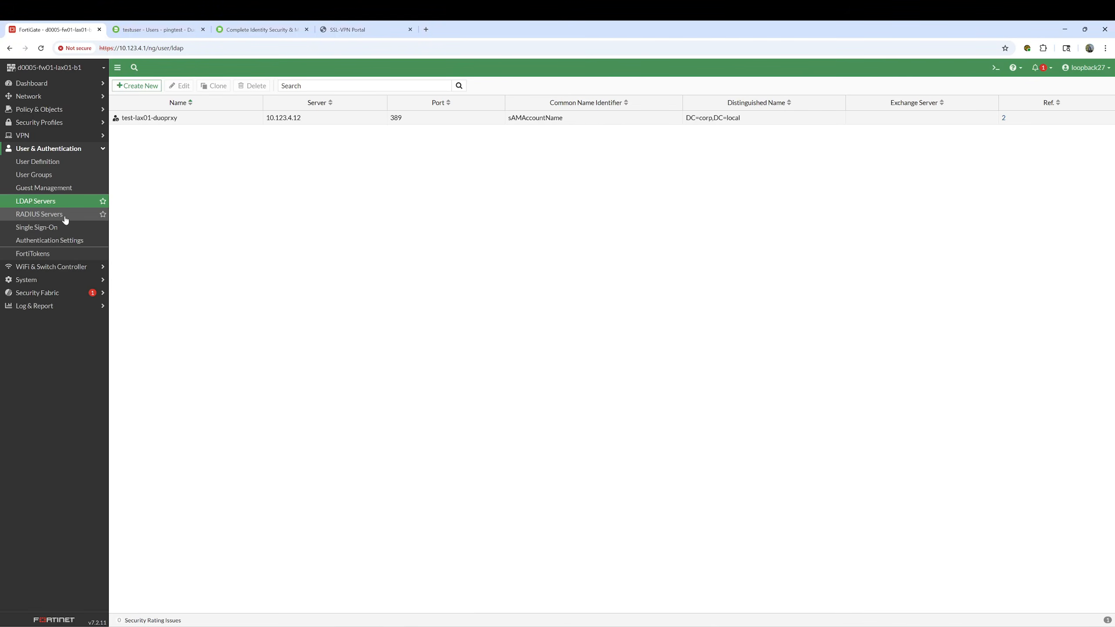
Create RADIUS server test-Radius at 10.123.4.12 with its secret, test connectivity successfully, and save
click(37, 215)
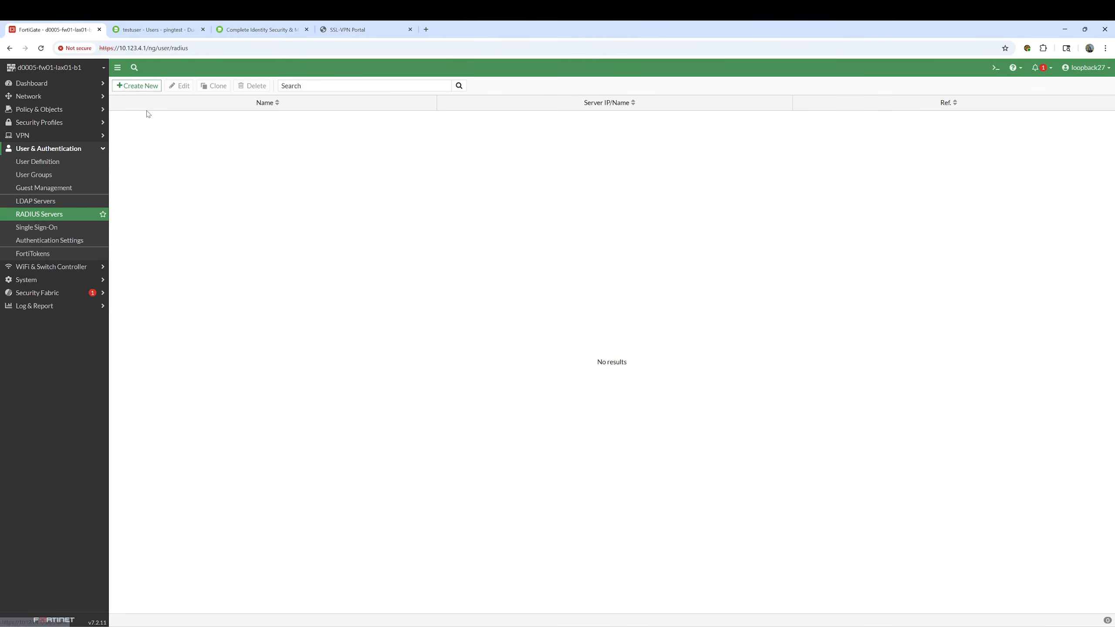
click(139, 87)
click(220, 105)
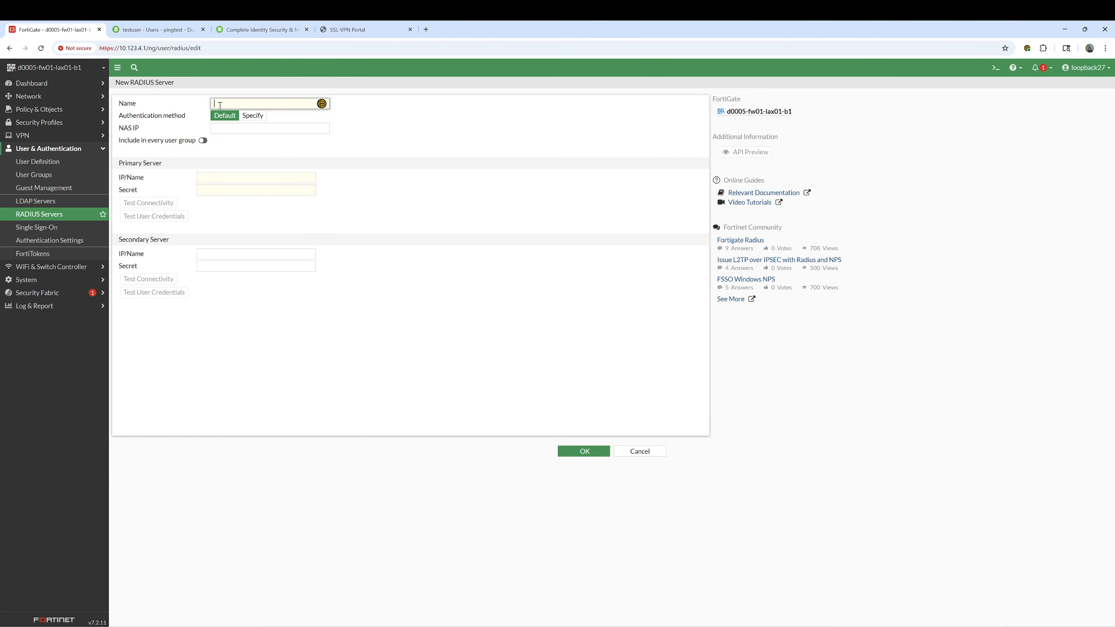
text(test-Radius)
click(217, 179)
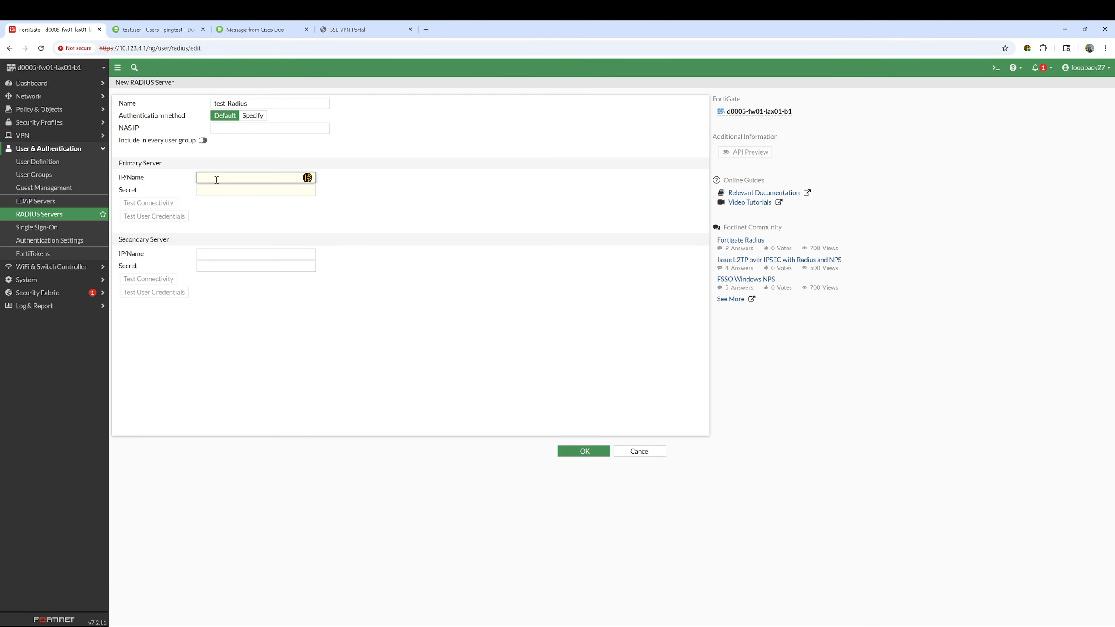
text(10.123.4.12)
click(217, 190)
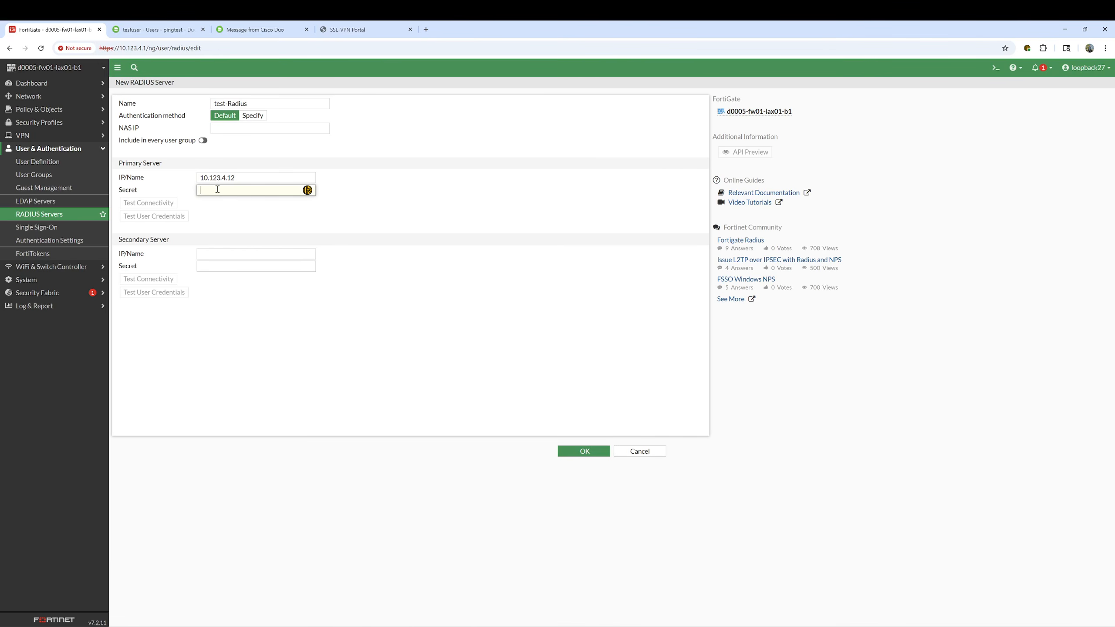
text(•••)
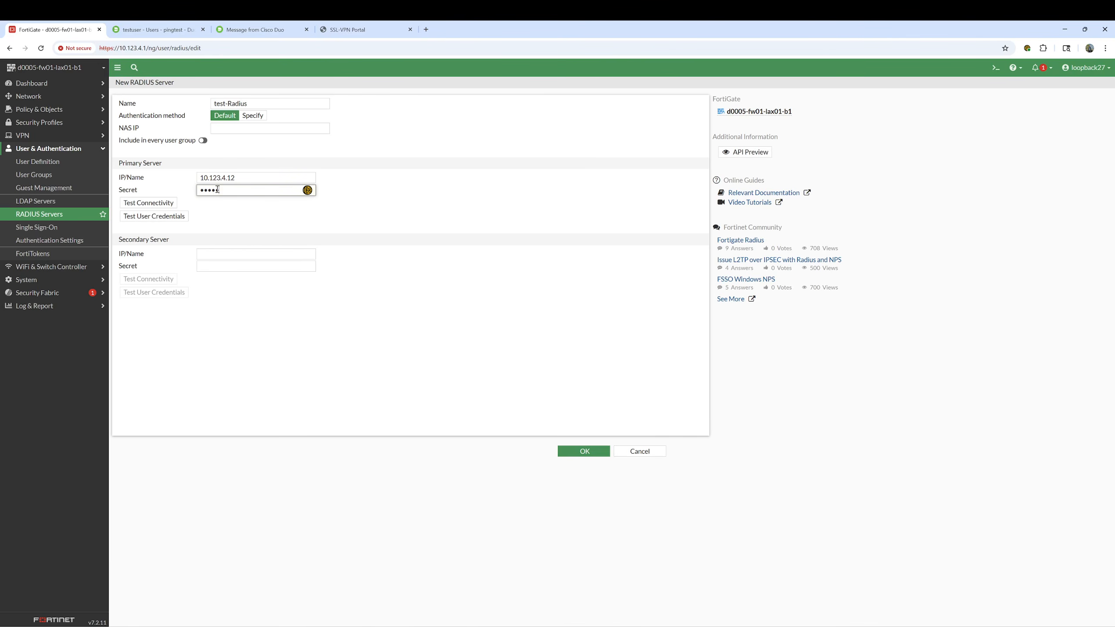
click(149, 203)
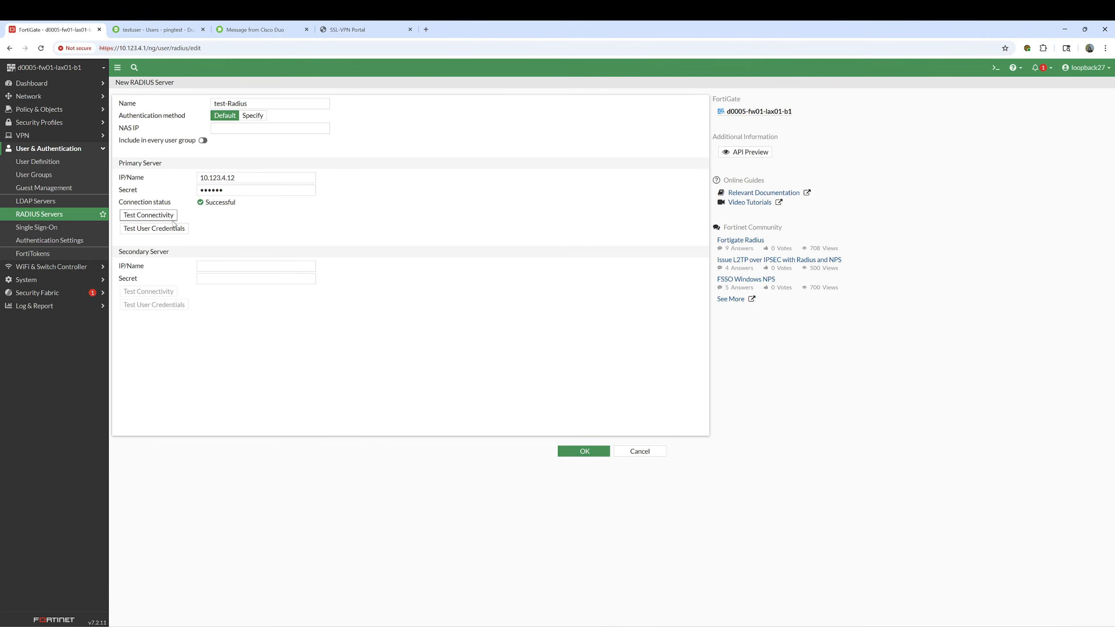
click(582, 451)
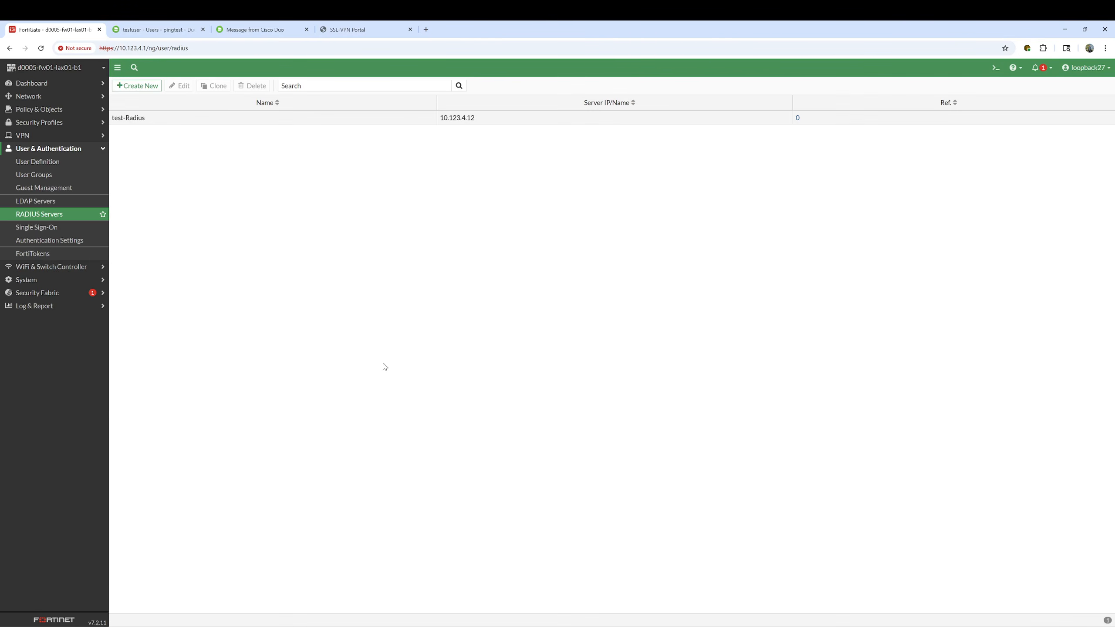
In SSLVPN-TEST, try a test-Radius remote group match with specific groups, then cancel and return to PuTTY
click(44, 175)
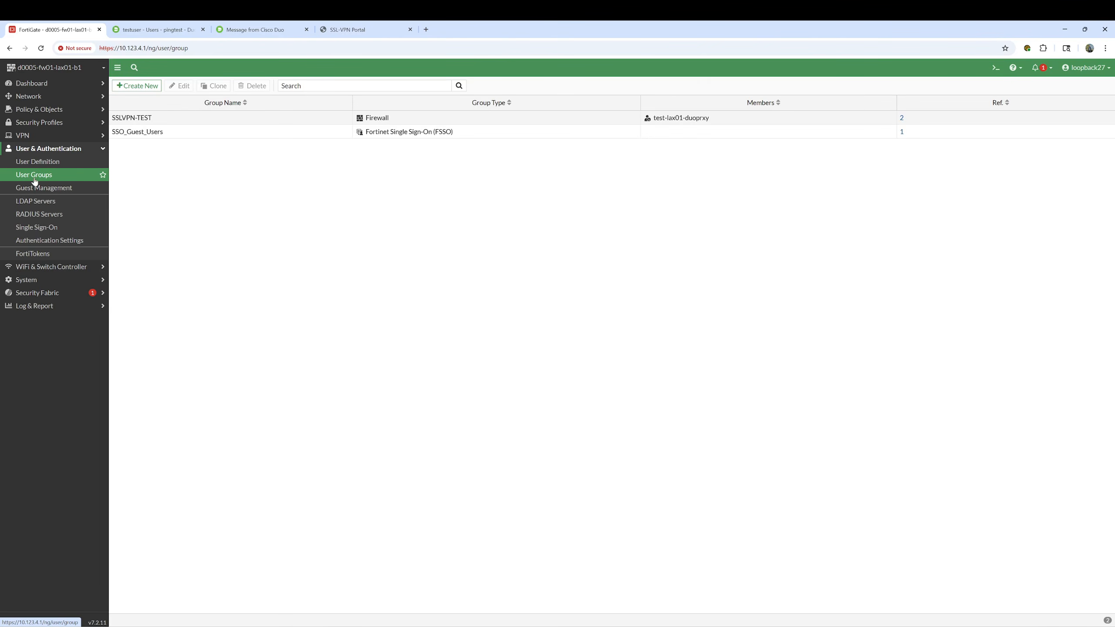
double_click(169, 120)
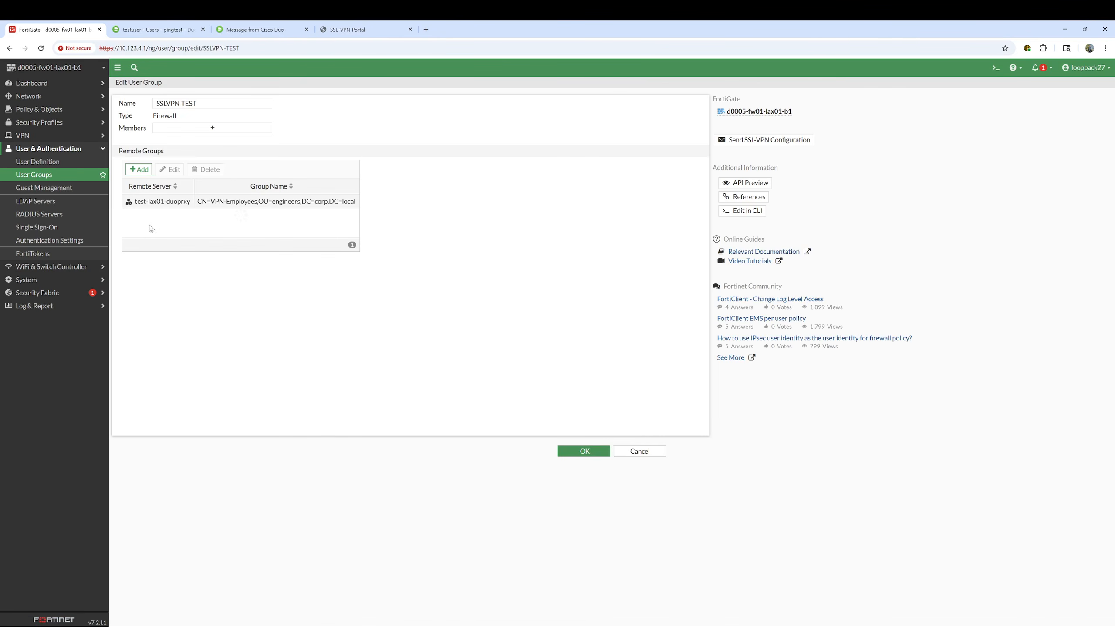
click(159, 203)
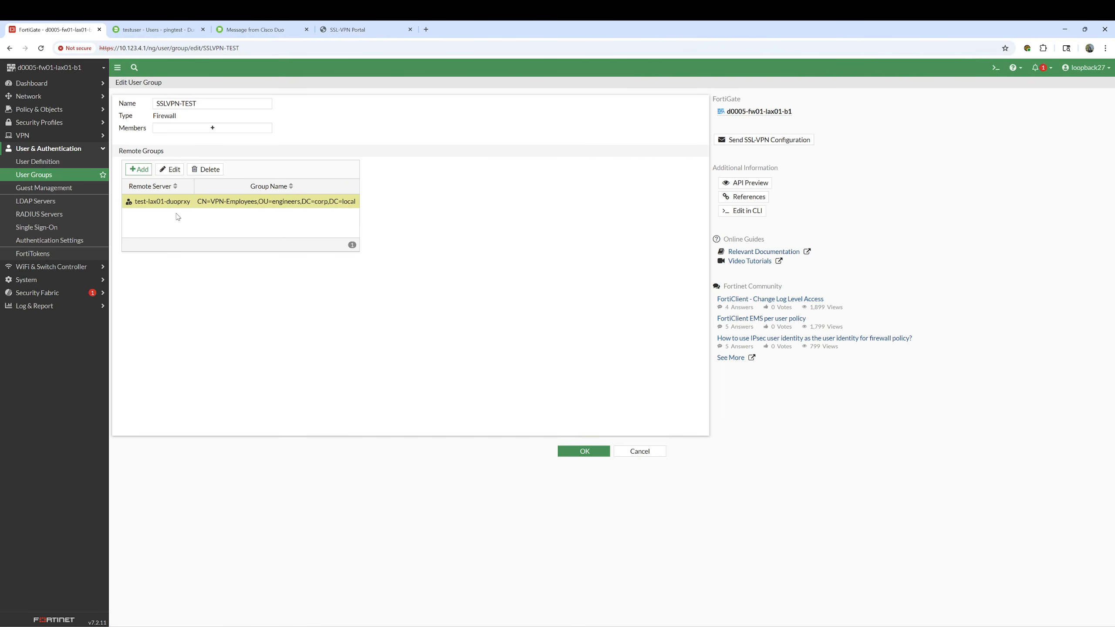
click(139, 169)
click(749, 100)
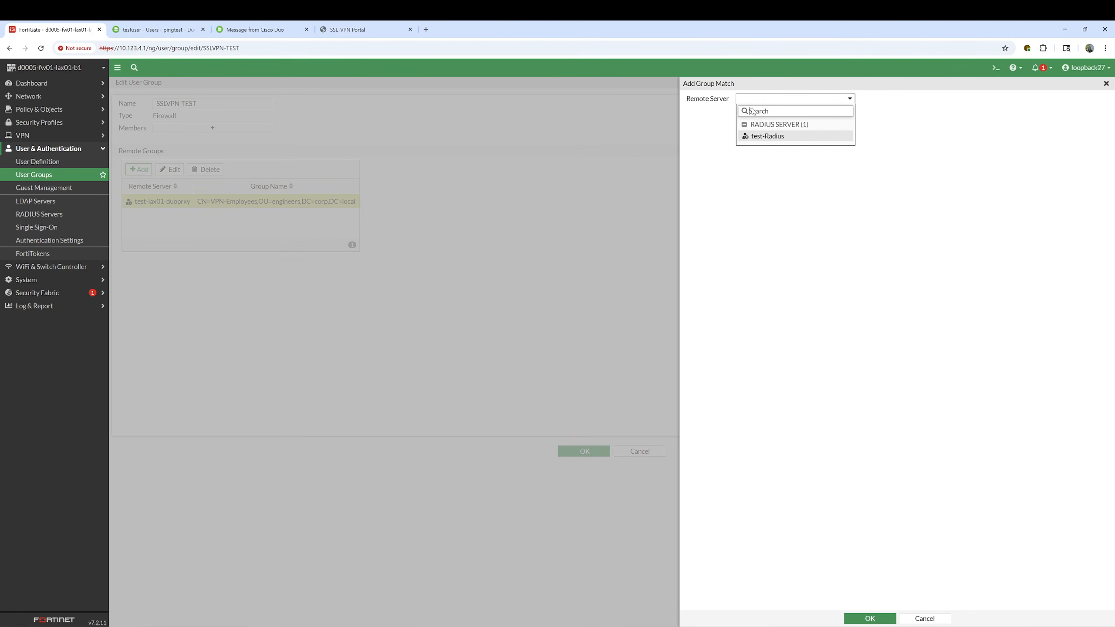
click(754, 138)
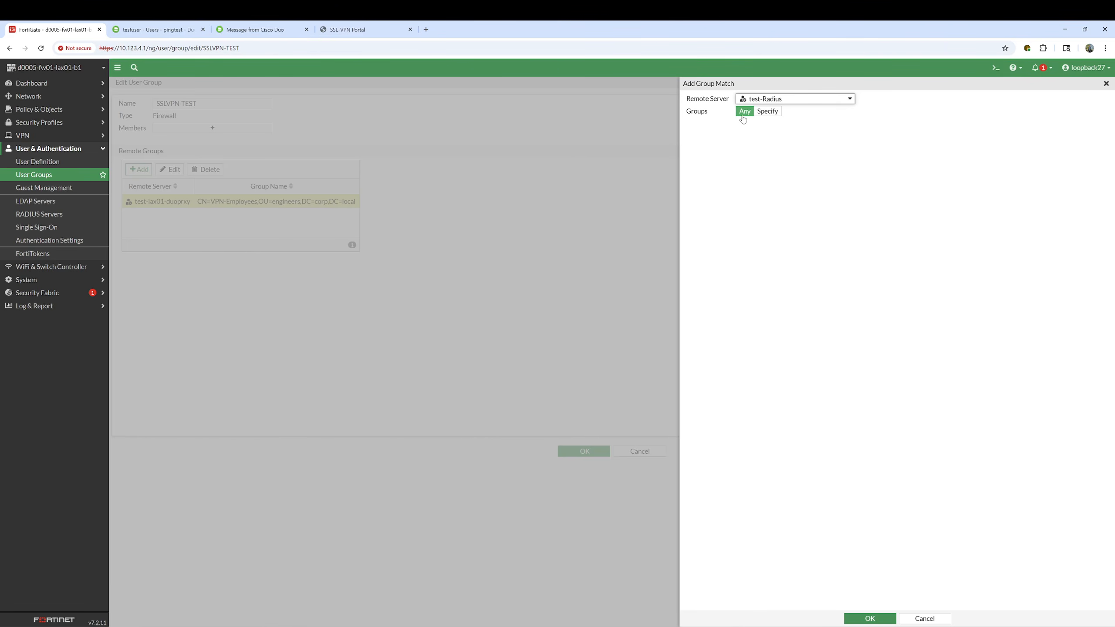
click(766, 114)
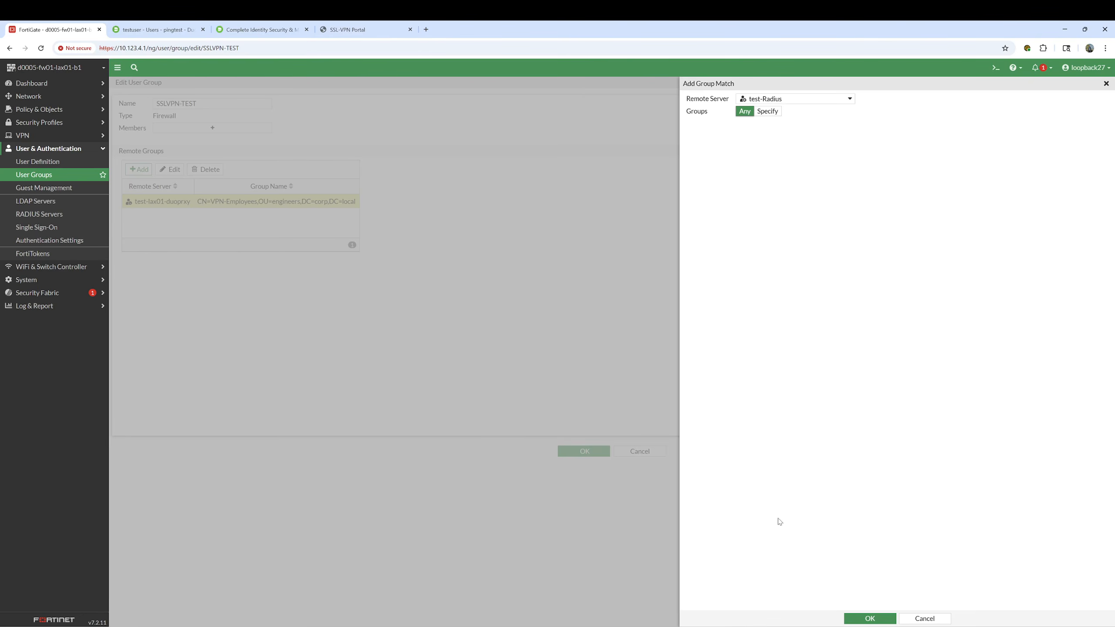
click(926, 619)
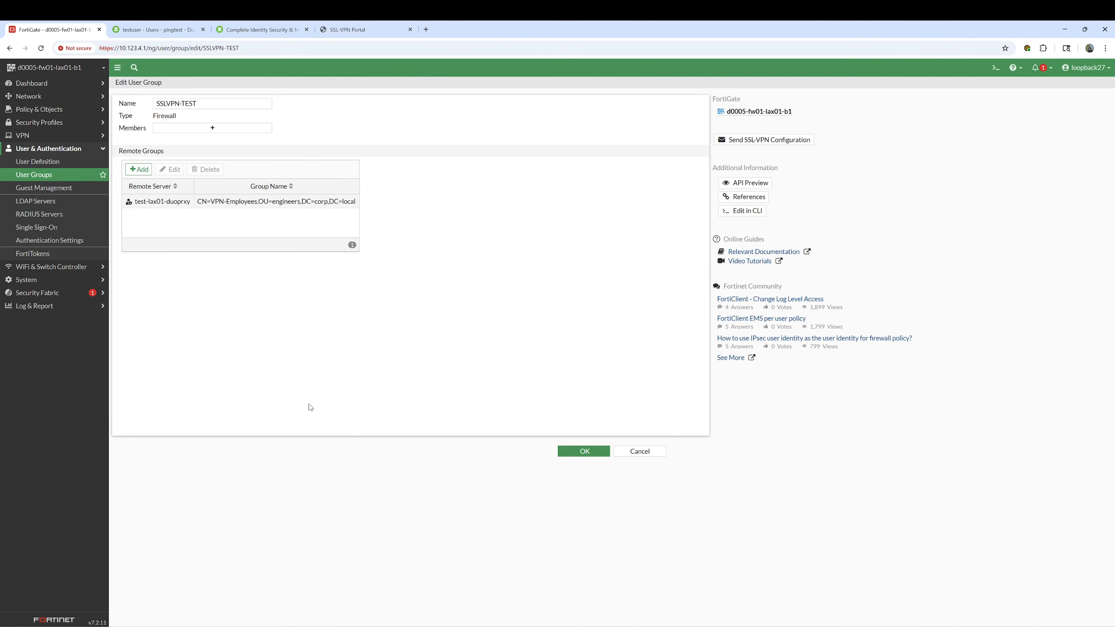
click(639, 452)
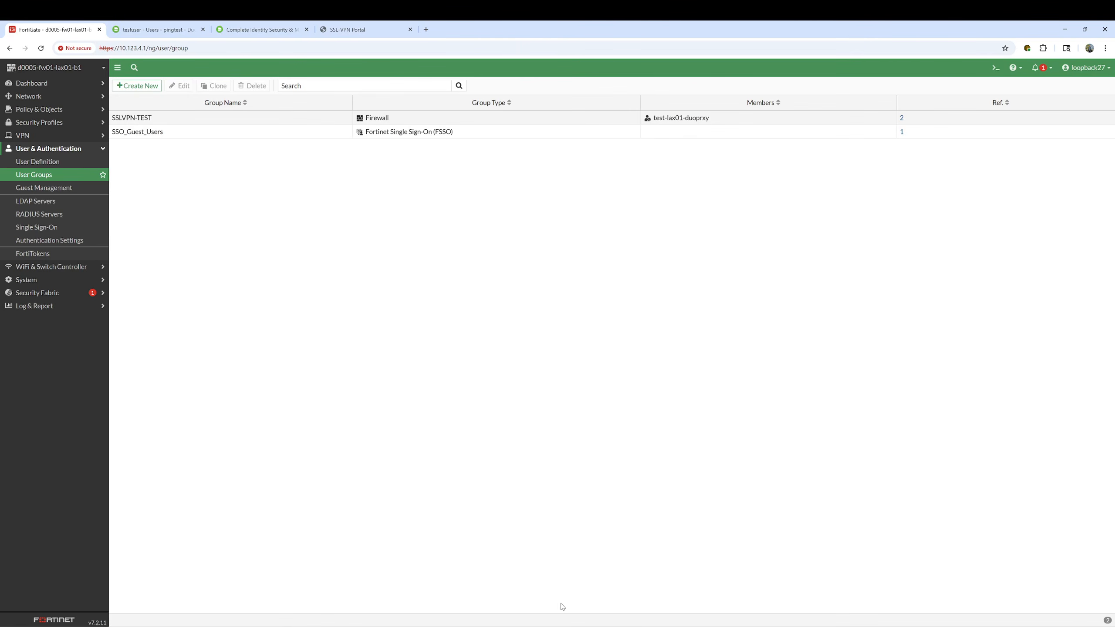
click(567, 626)
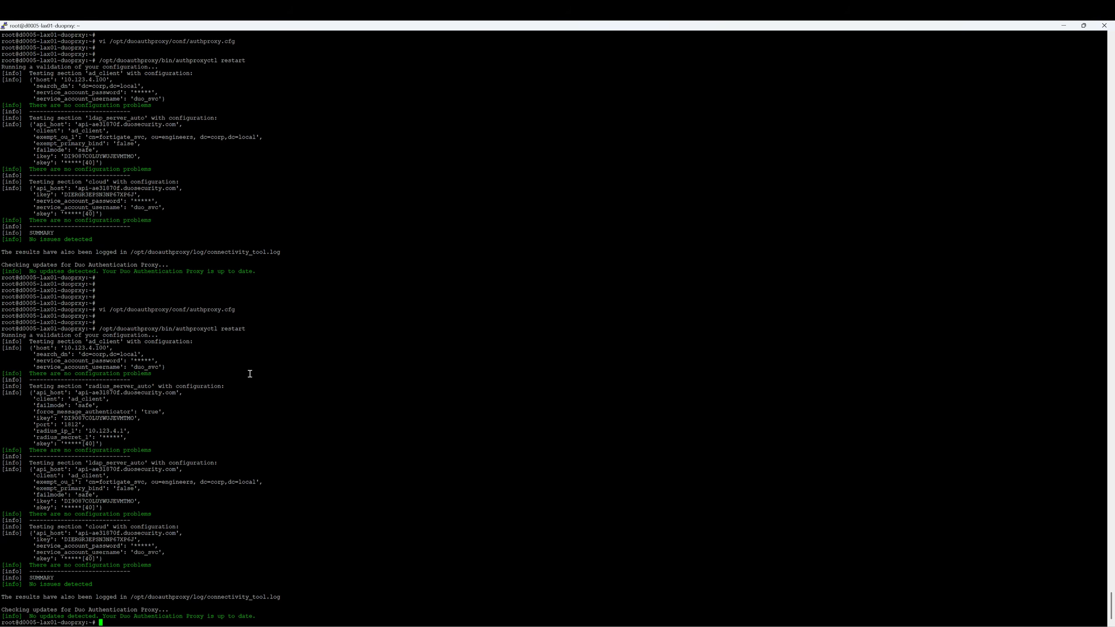
Reopen authproxy.cfg in vi and highlight the [ad_client] block and the radius_server_auto block referencing client=ad_client
key(Return)
key(Return)
key(Return)
key(Up)
key(Up)
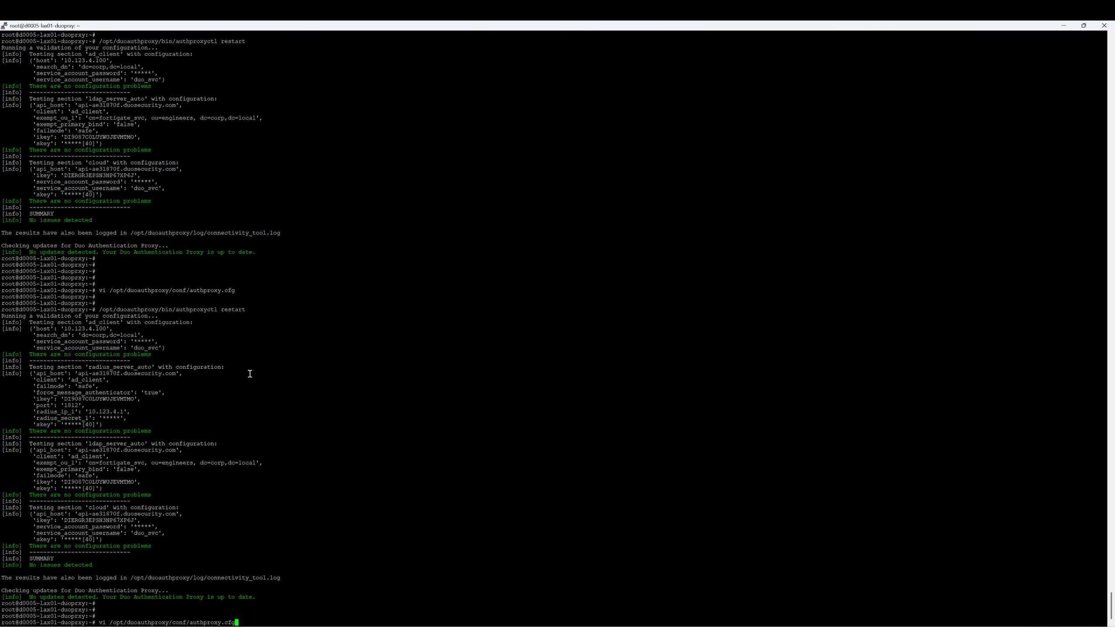
key(Return)
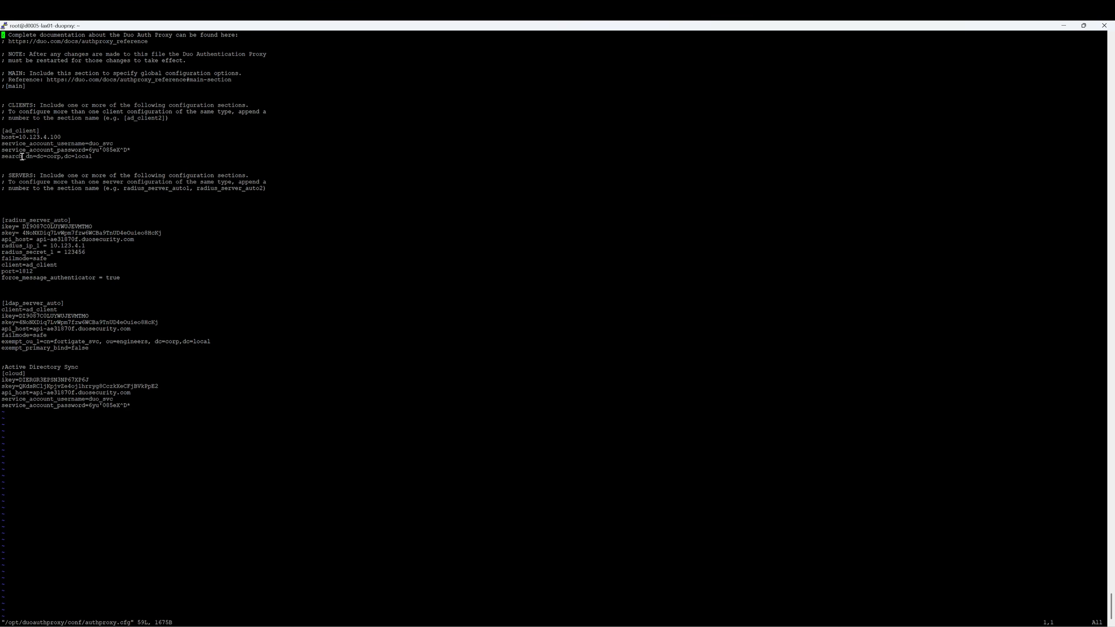
drag(2, 130, 39, 130)
drag(57, 265, 23, 266)
drag(91, 155, 3, 131)
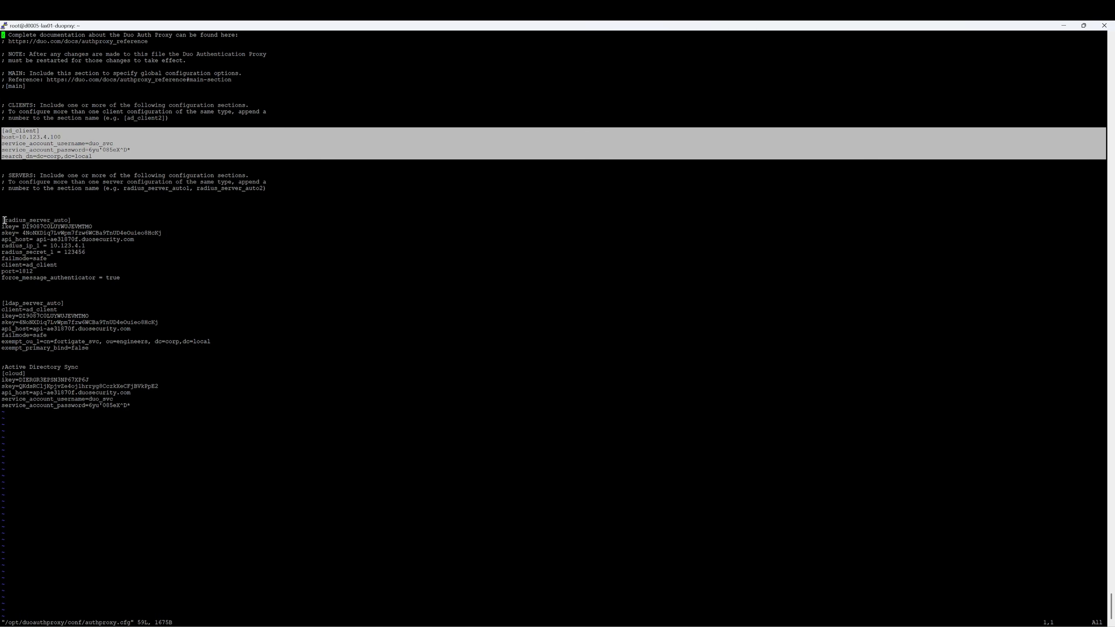
drag(3, 221, 121, 275)
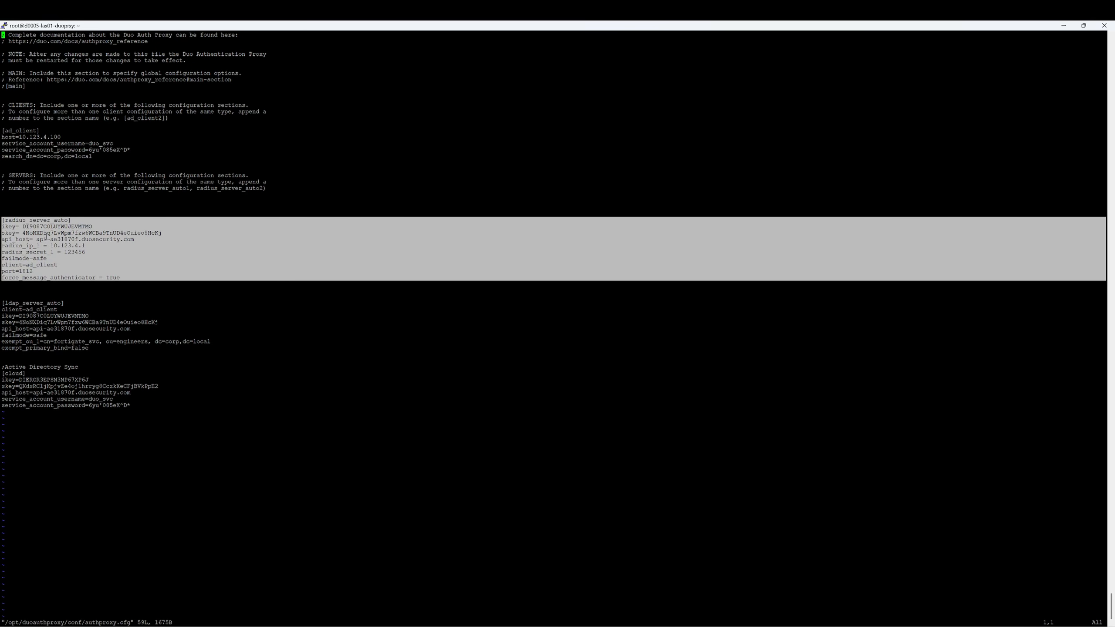
click(16, 223)
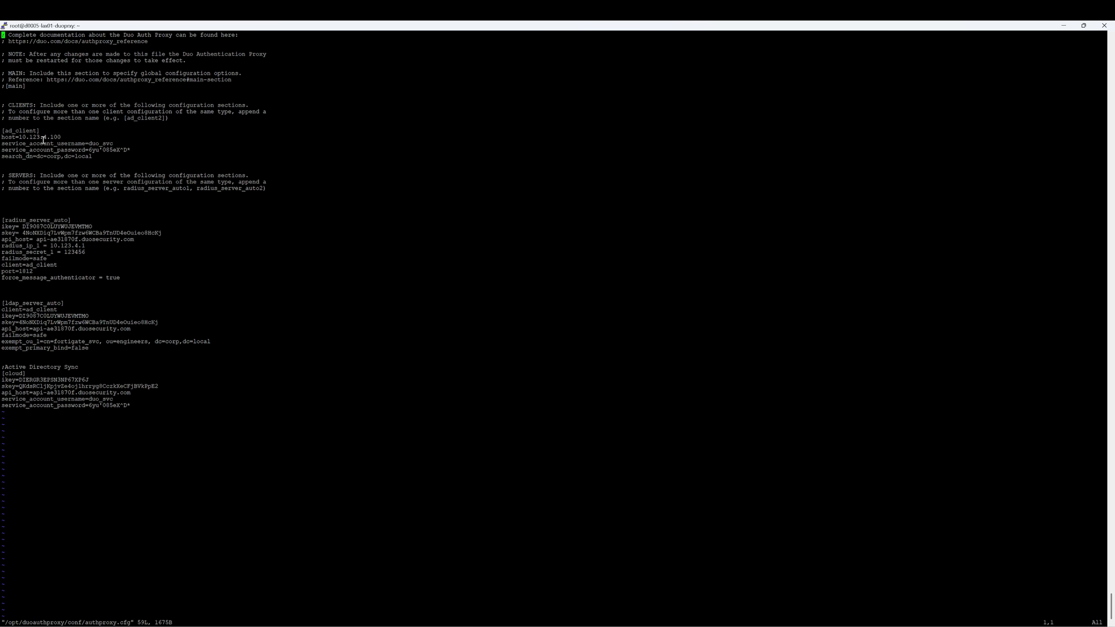
drag(43, 131, 1, 131)
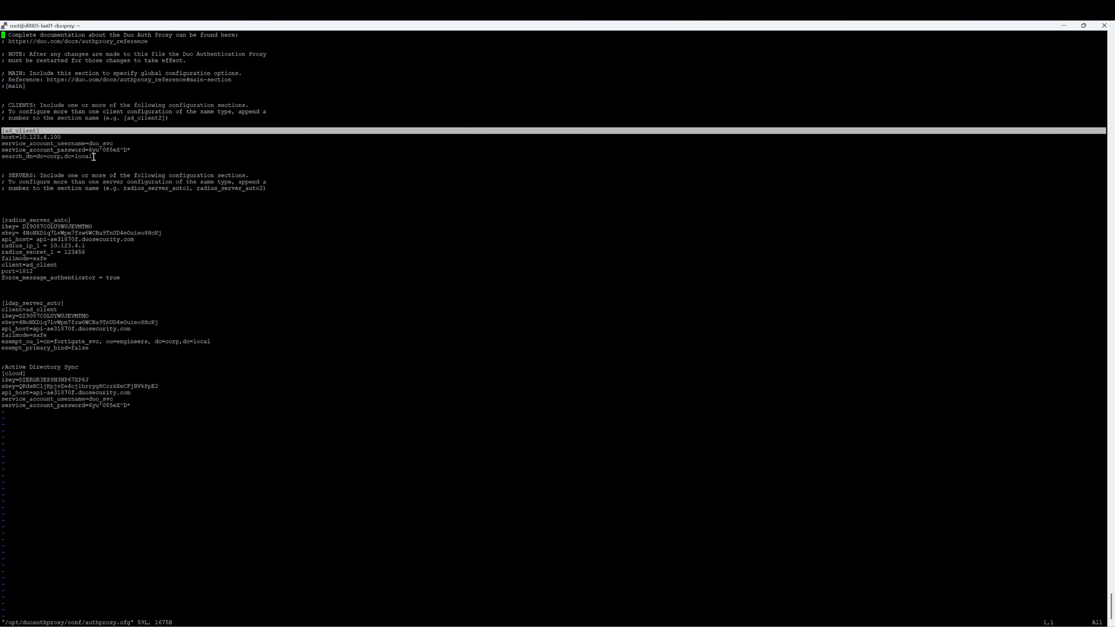
drag(90, 157, 3, 132)
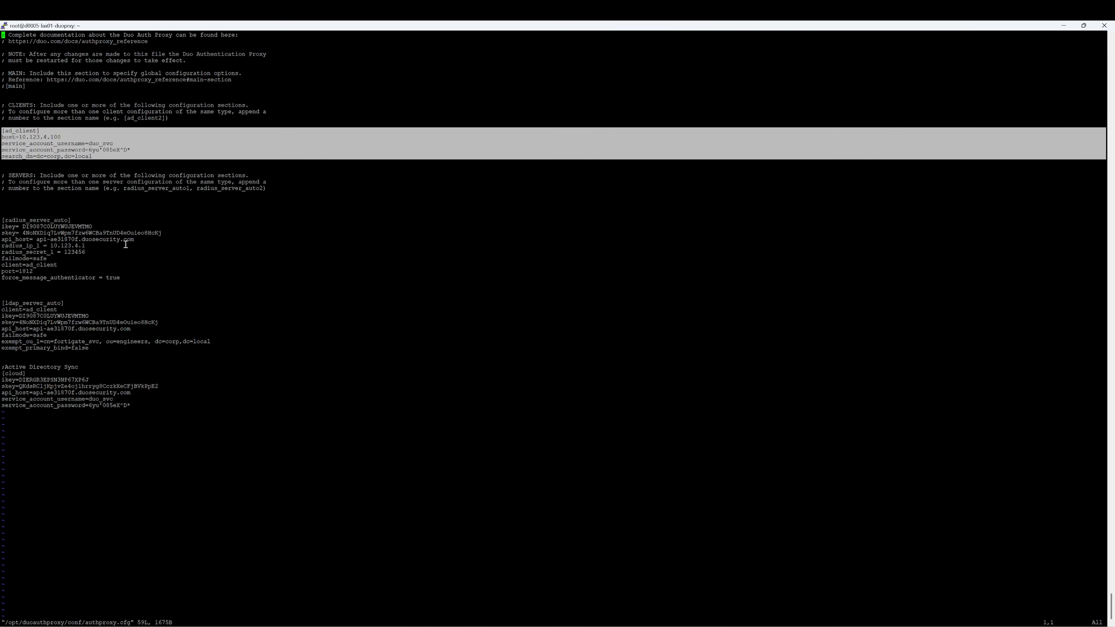
click(202, 262)
key(Down)
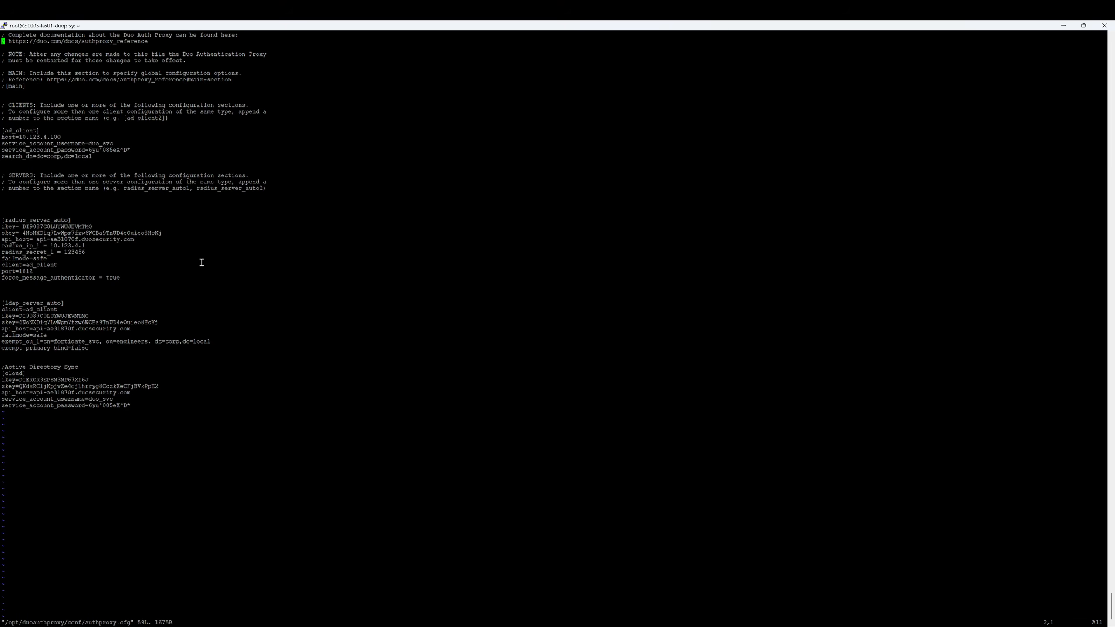